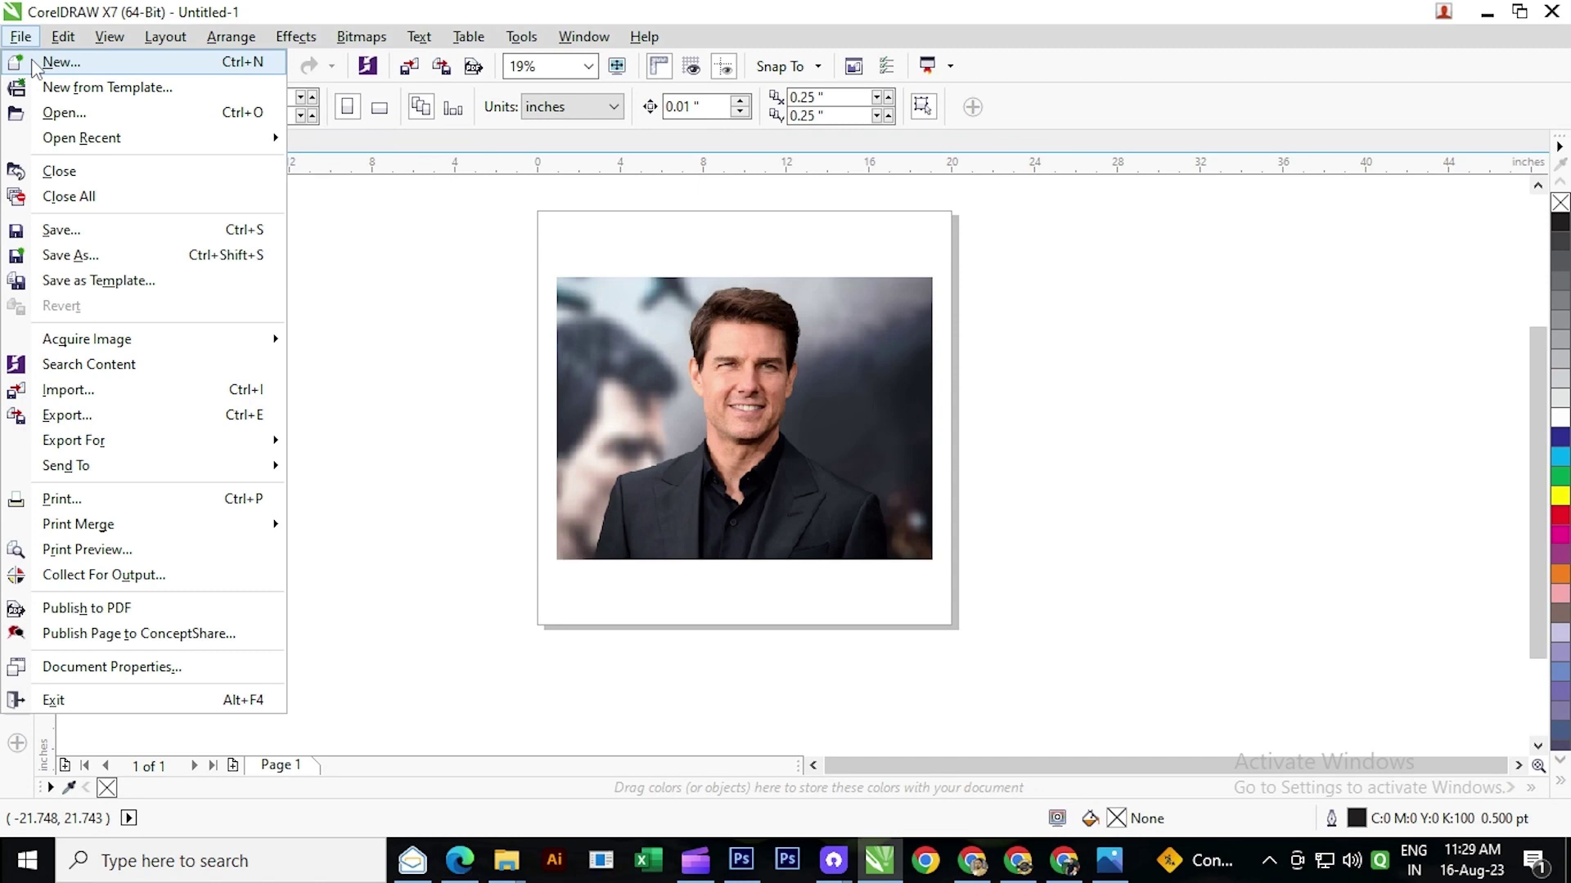
- Copy and paste the portrait photo, then place the copy beside the page, to the left of the original
key(Escape)
click(689, 322)
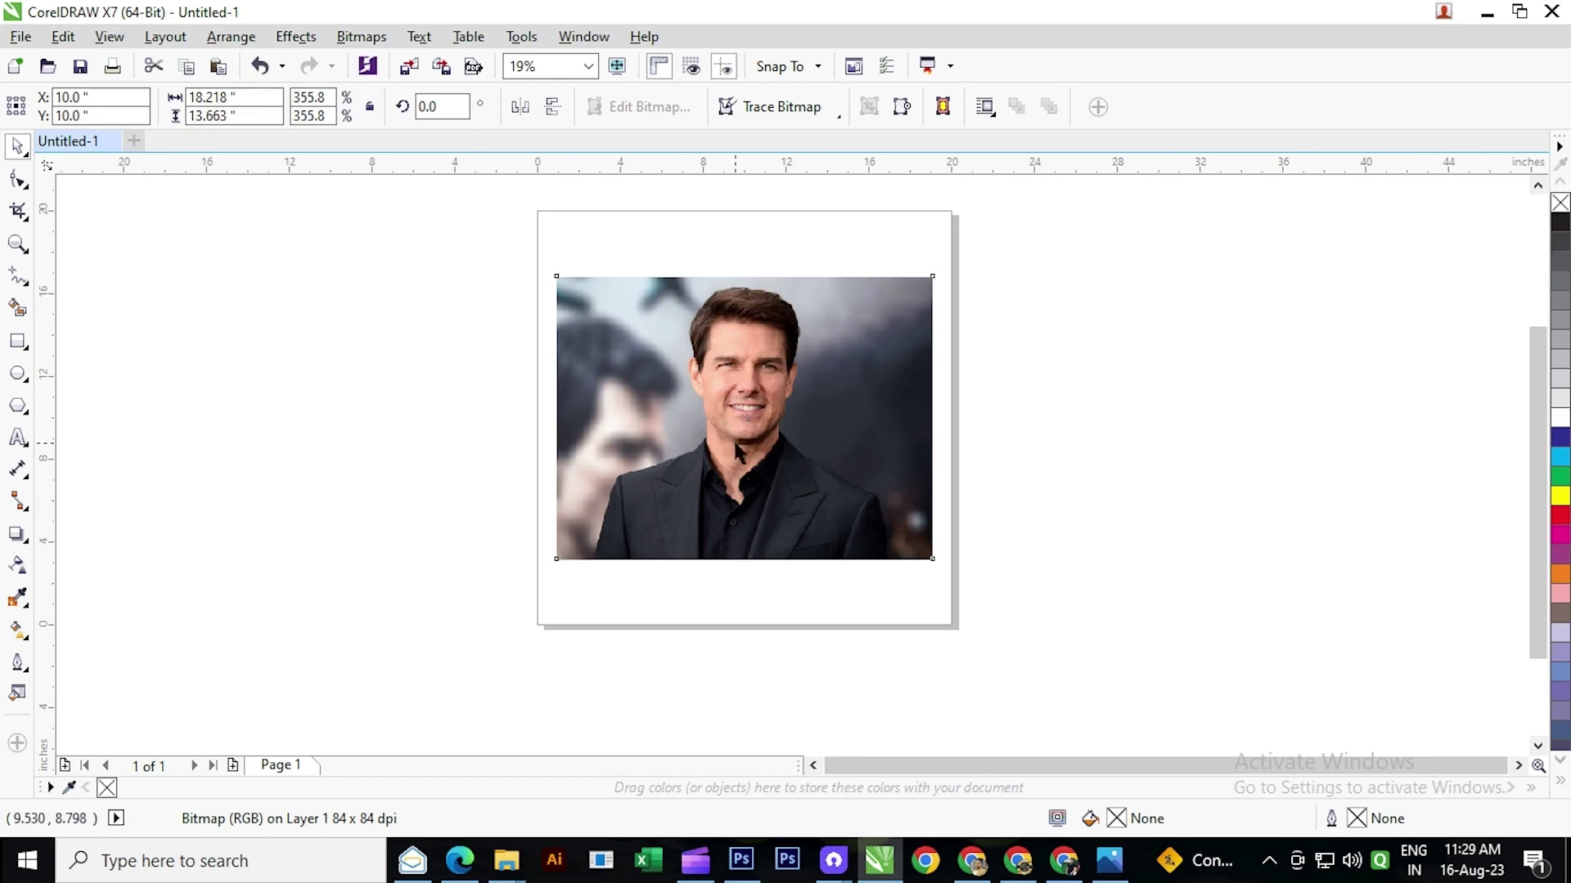
click(739, 452)
click(63, 36)
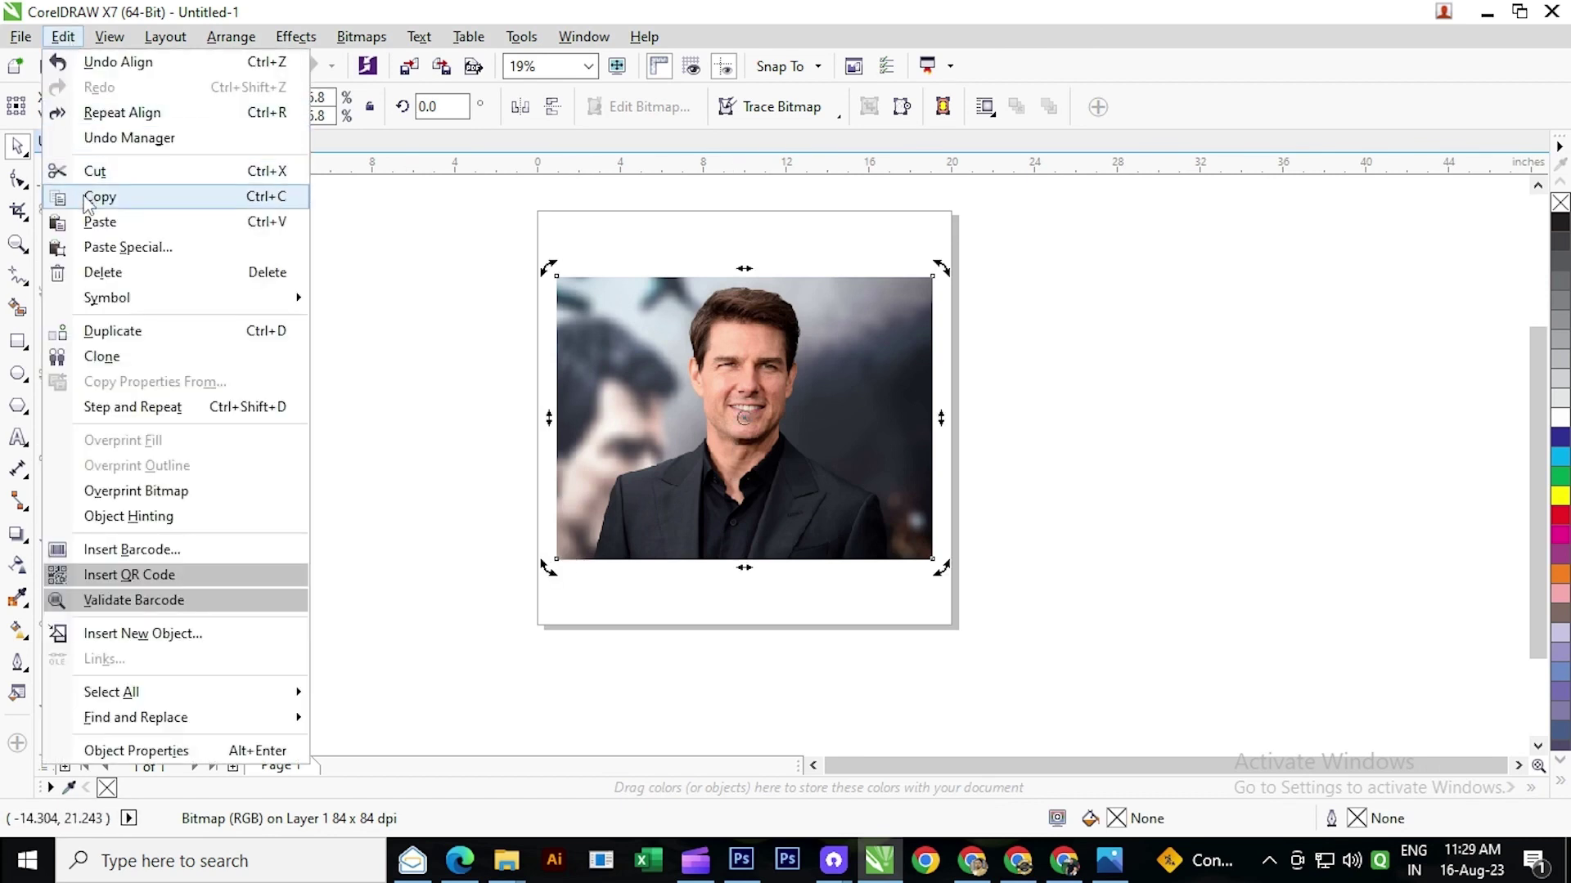
click(97, 197)
click(63, 36)
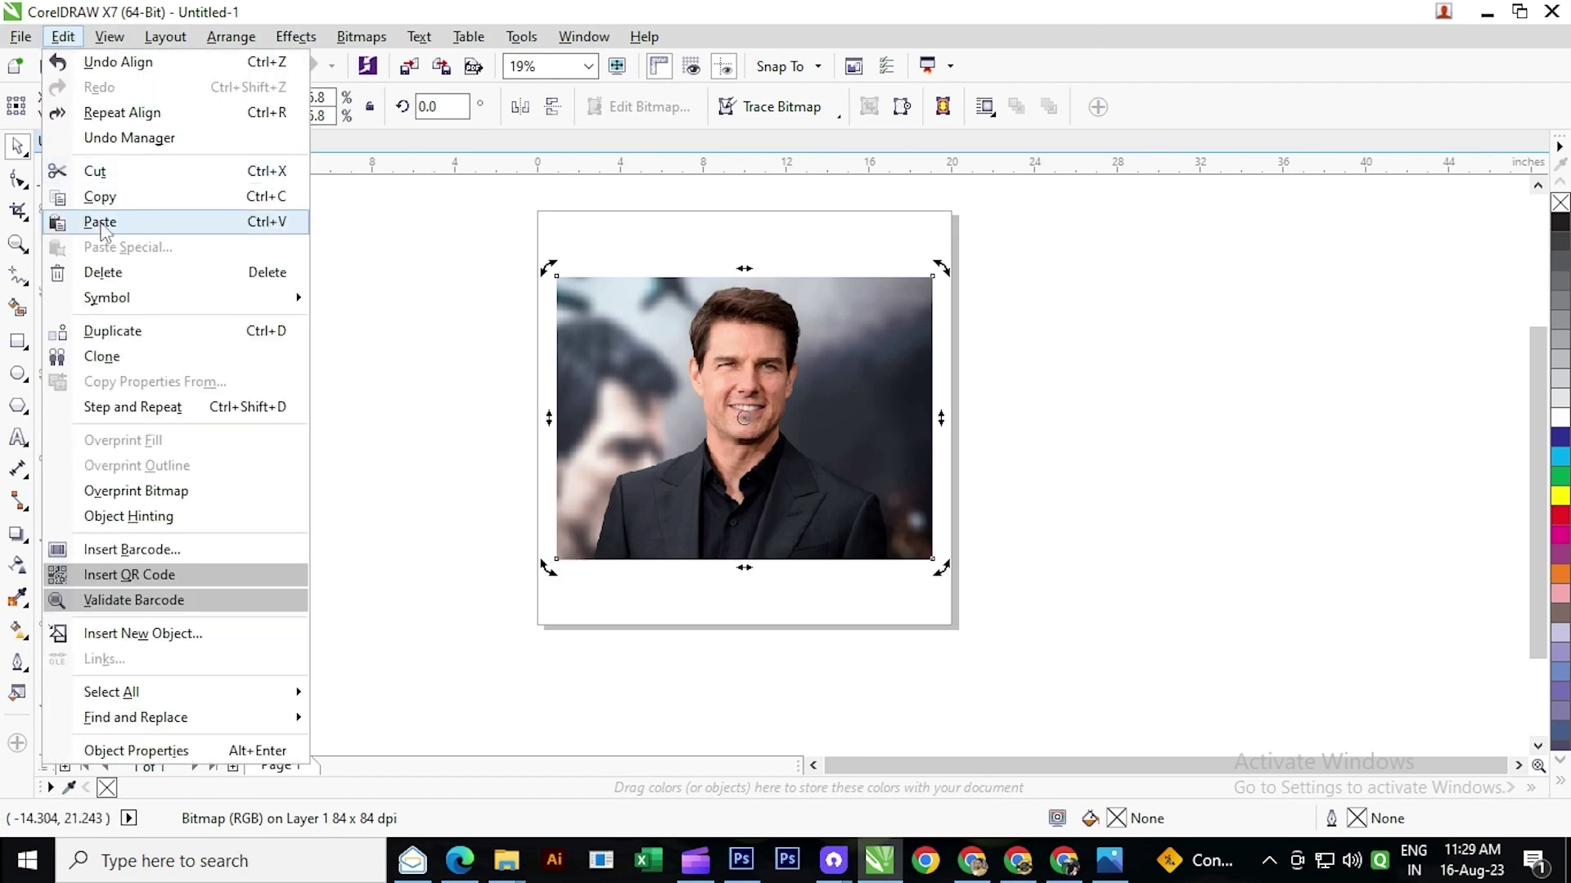
click(101, 229)
drag(818, 344, 425, 343)
click(925, 231)
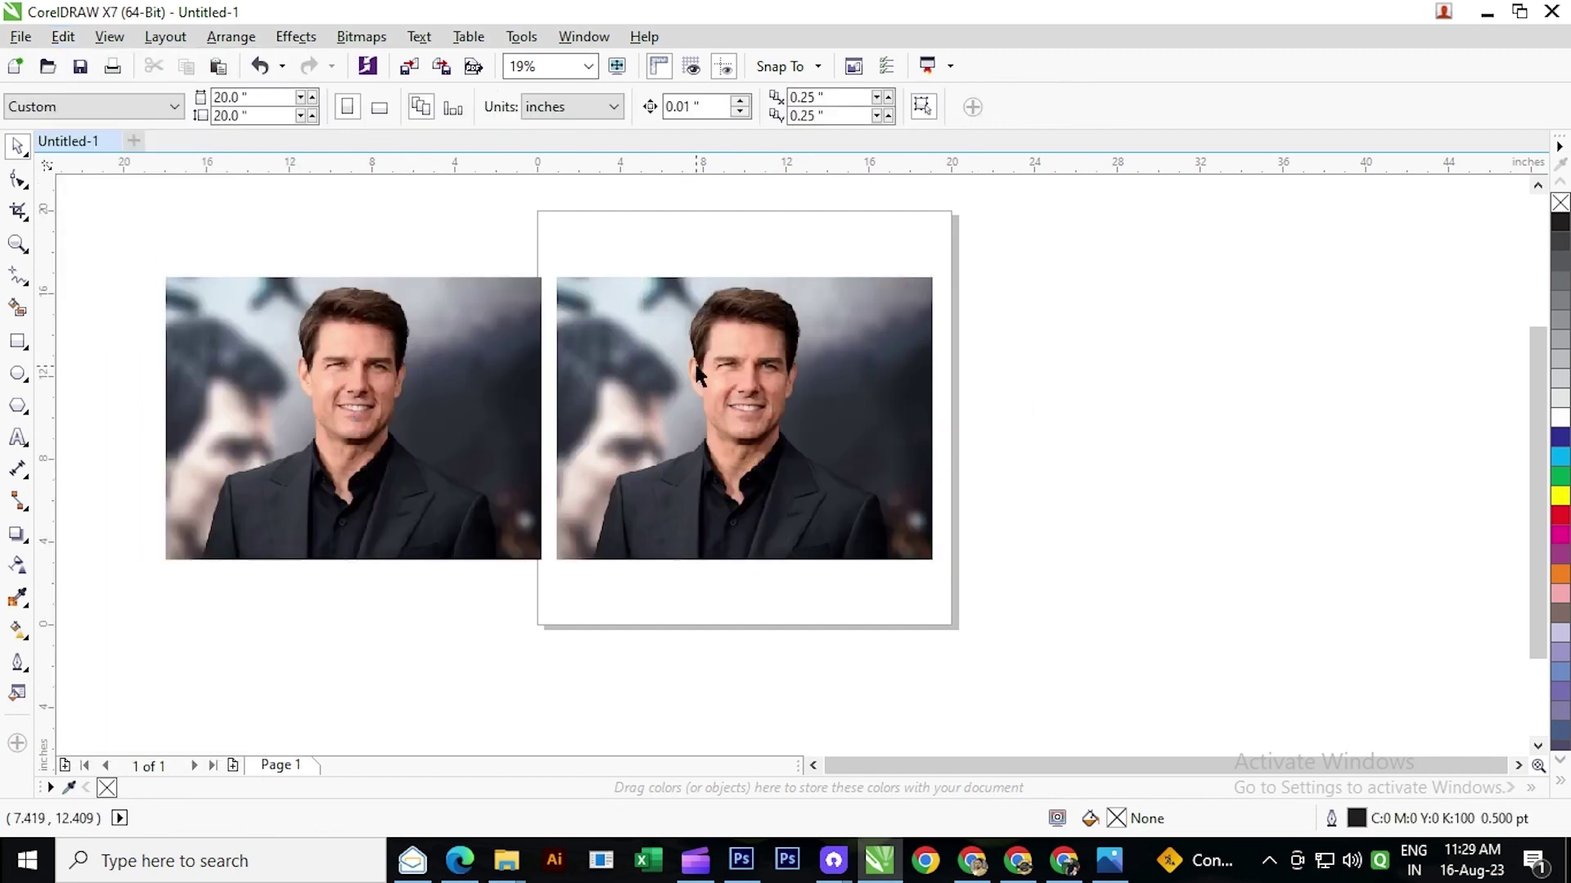
- Start a Pen tool outline where the left sleeve meets the page photo's lower edge, and trace up the lower sleeve
click(18, 244)
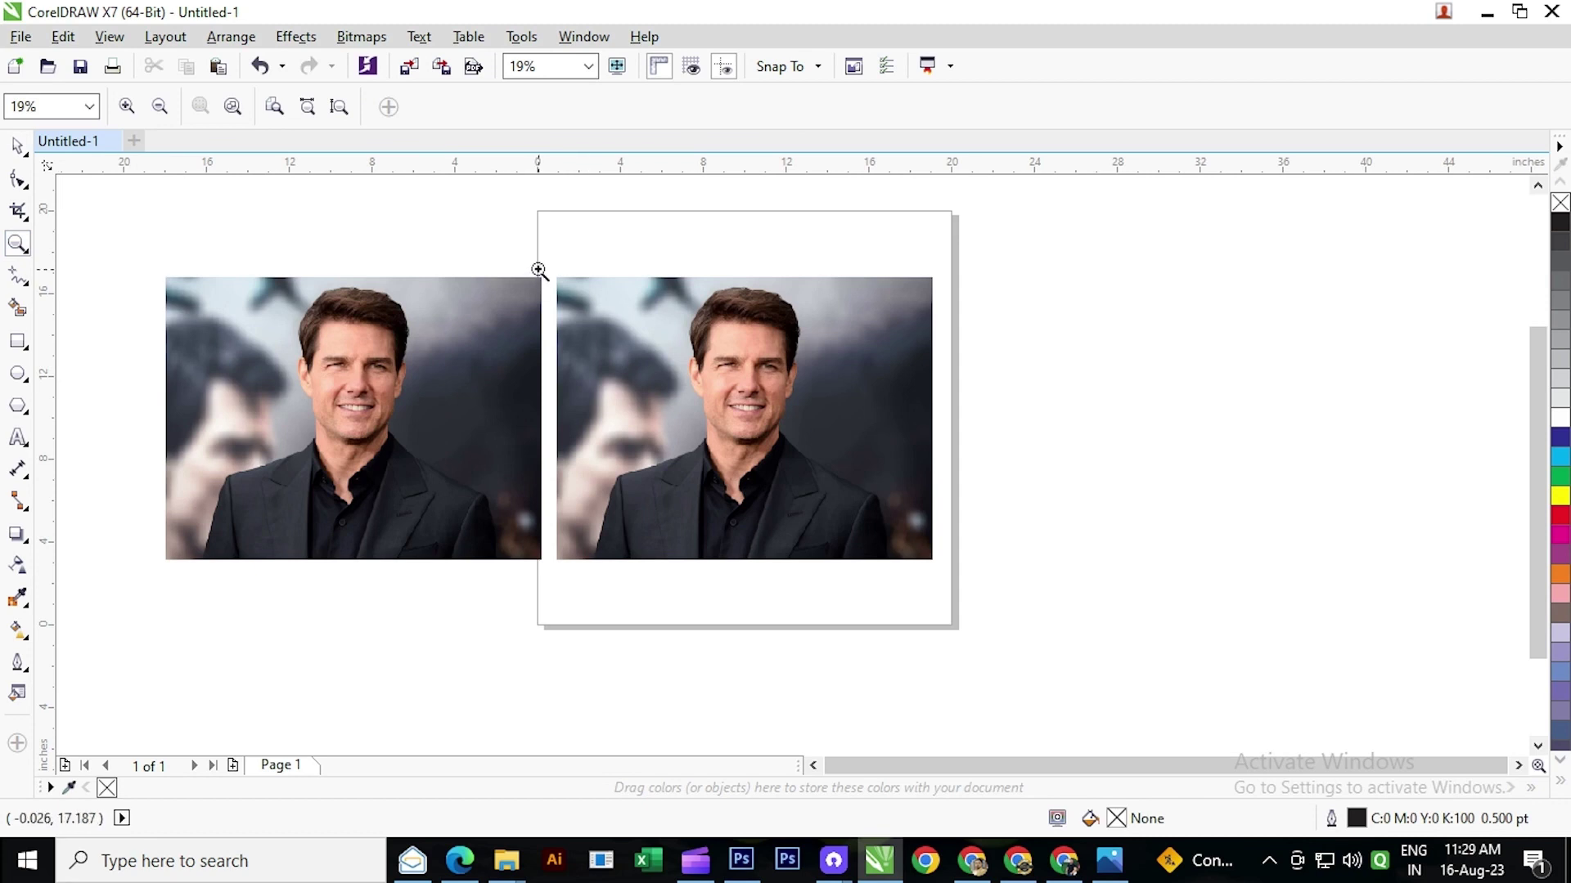
drag(547, 270, 948, 560)
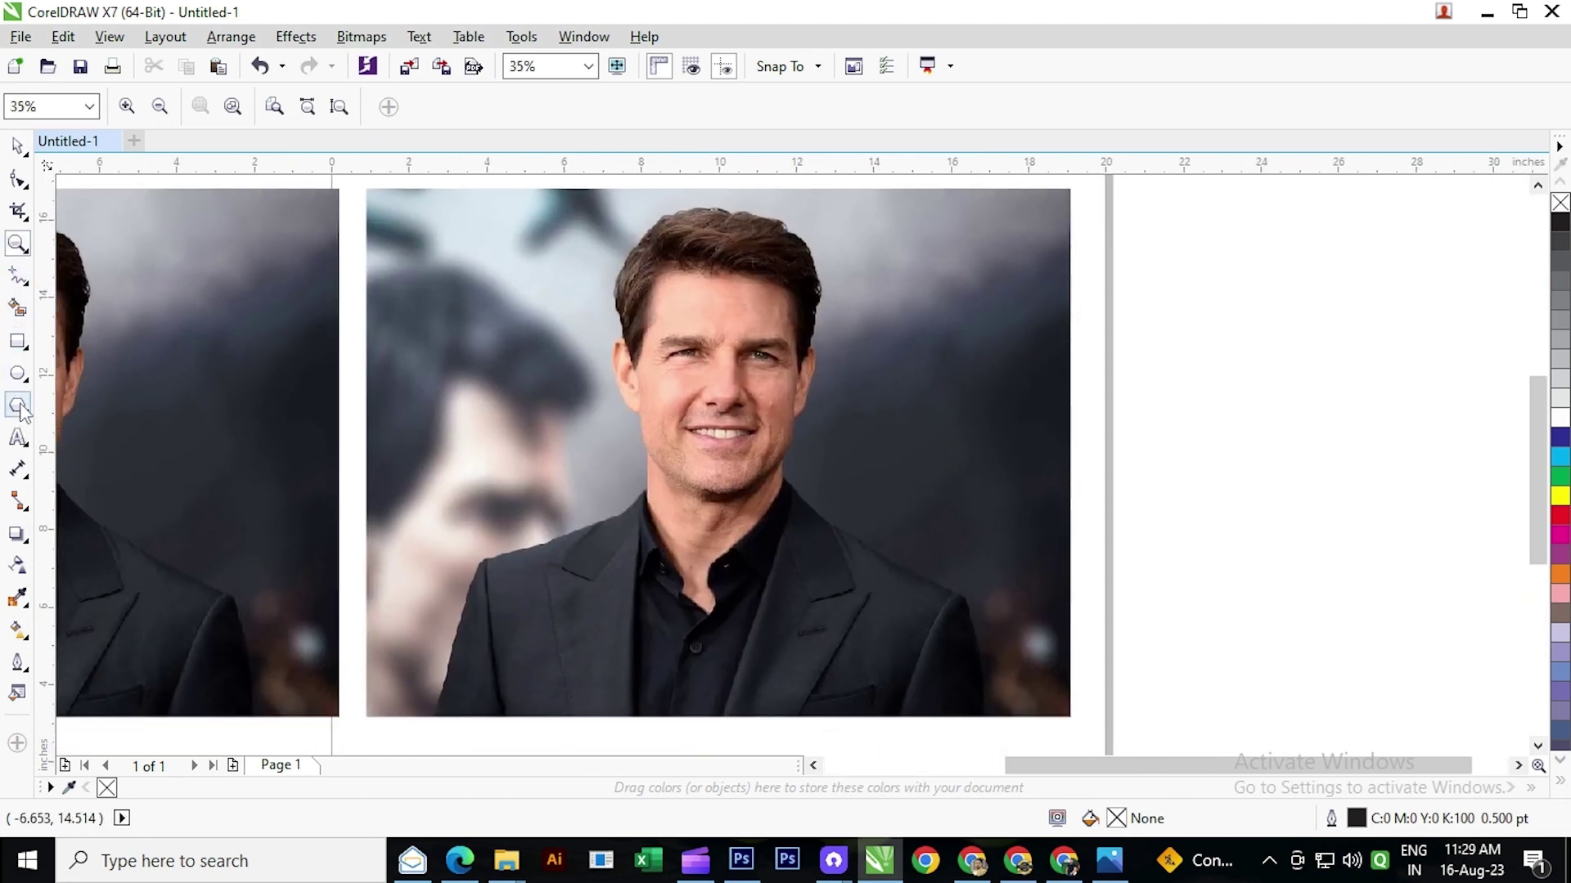
click(19, 282)
click(20, 282)
click(20, 282)
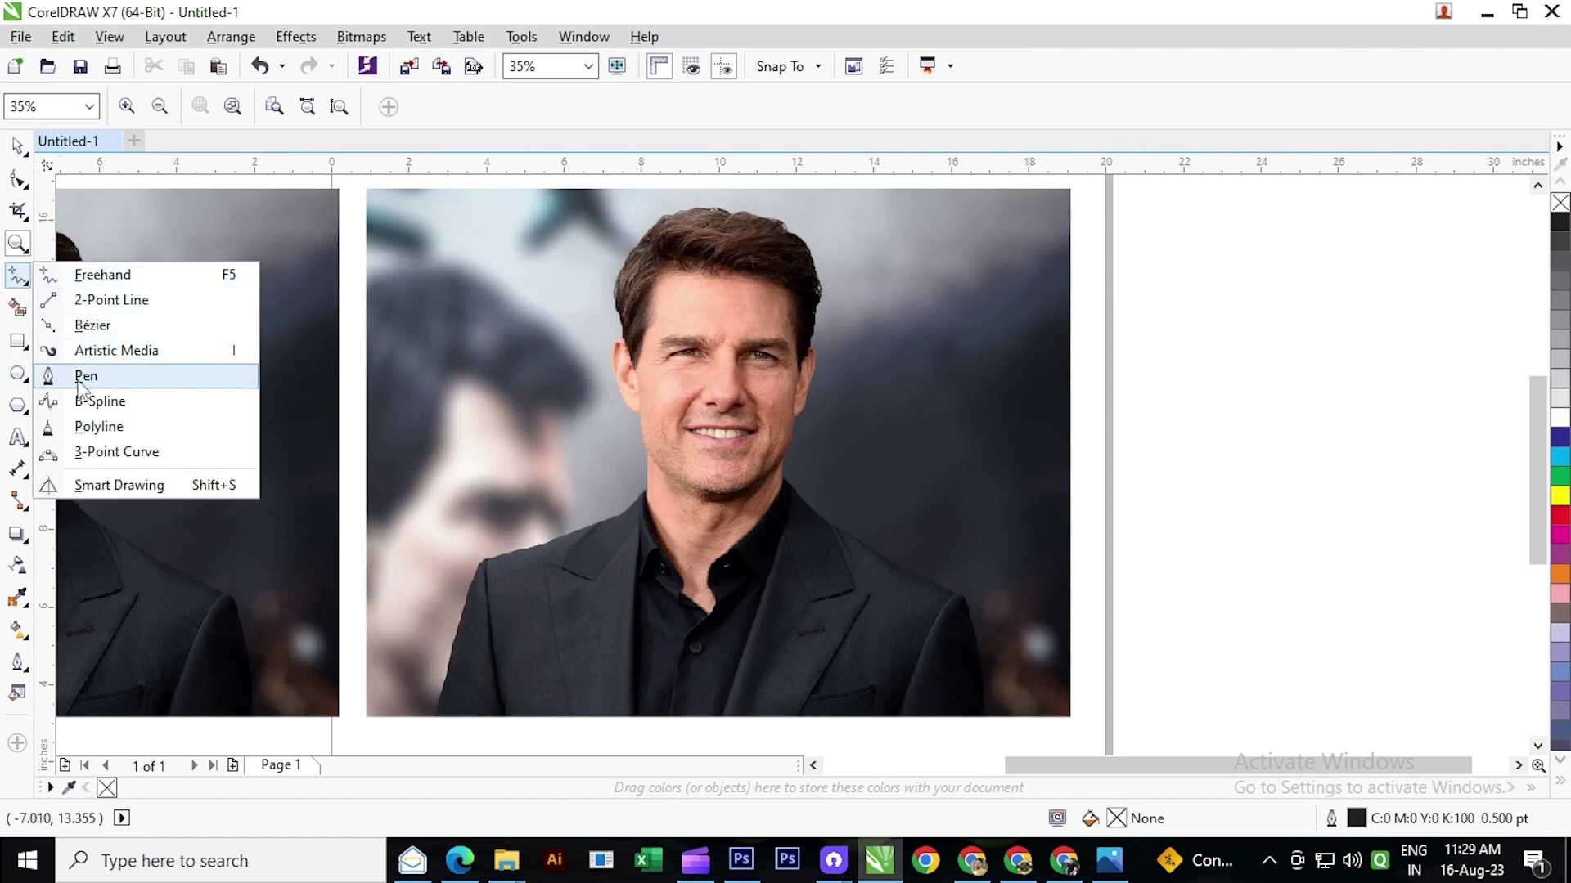
mouse_move(16, 274)
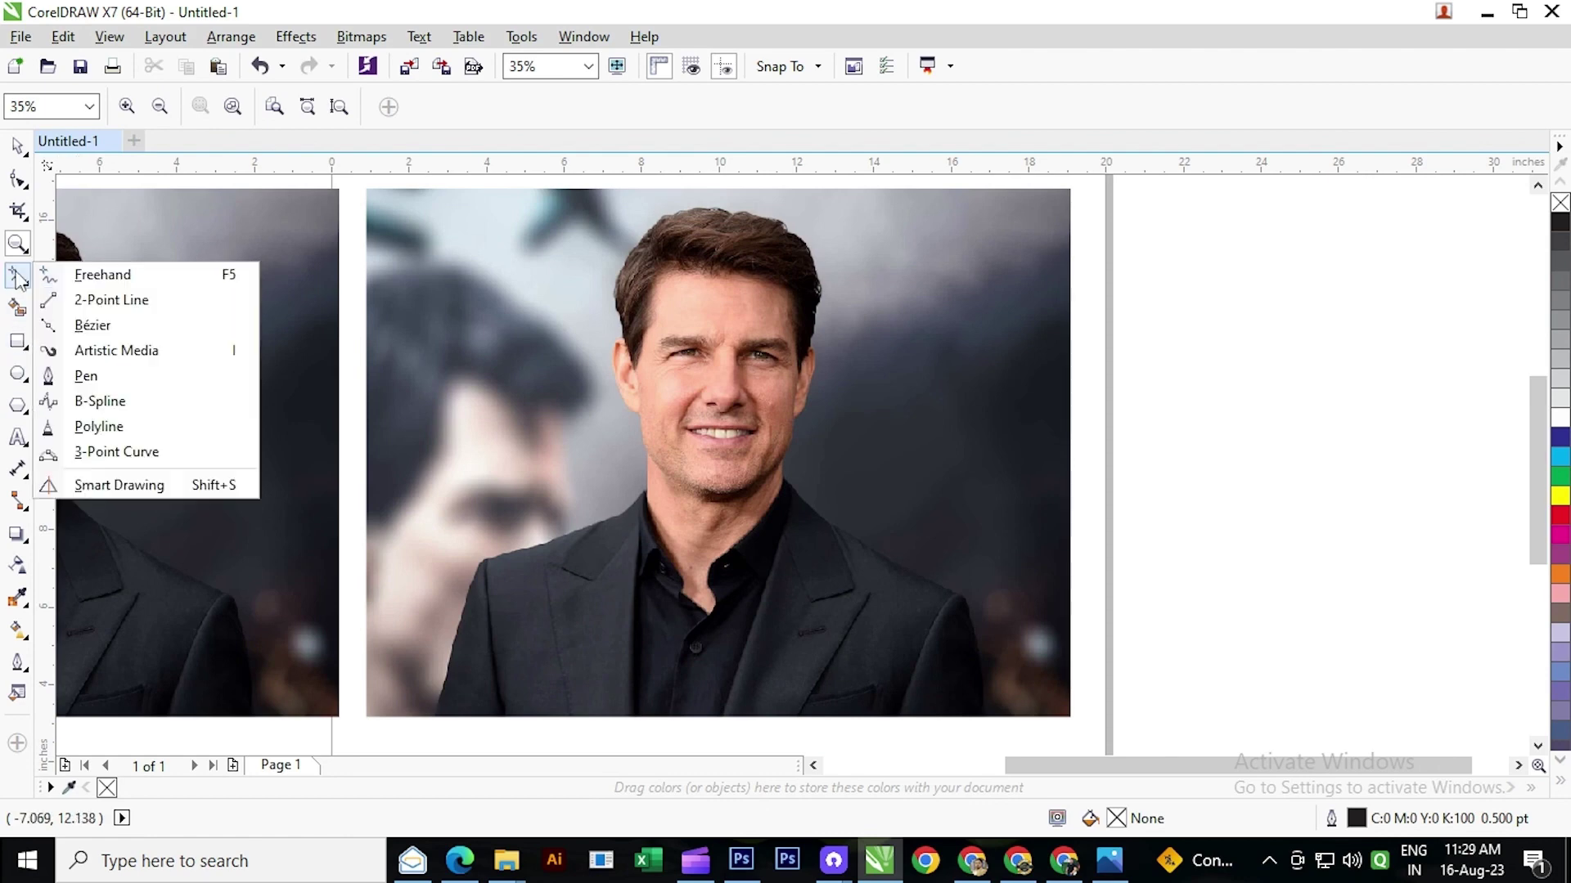
click(104, 381)
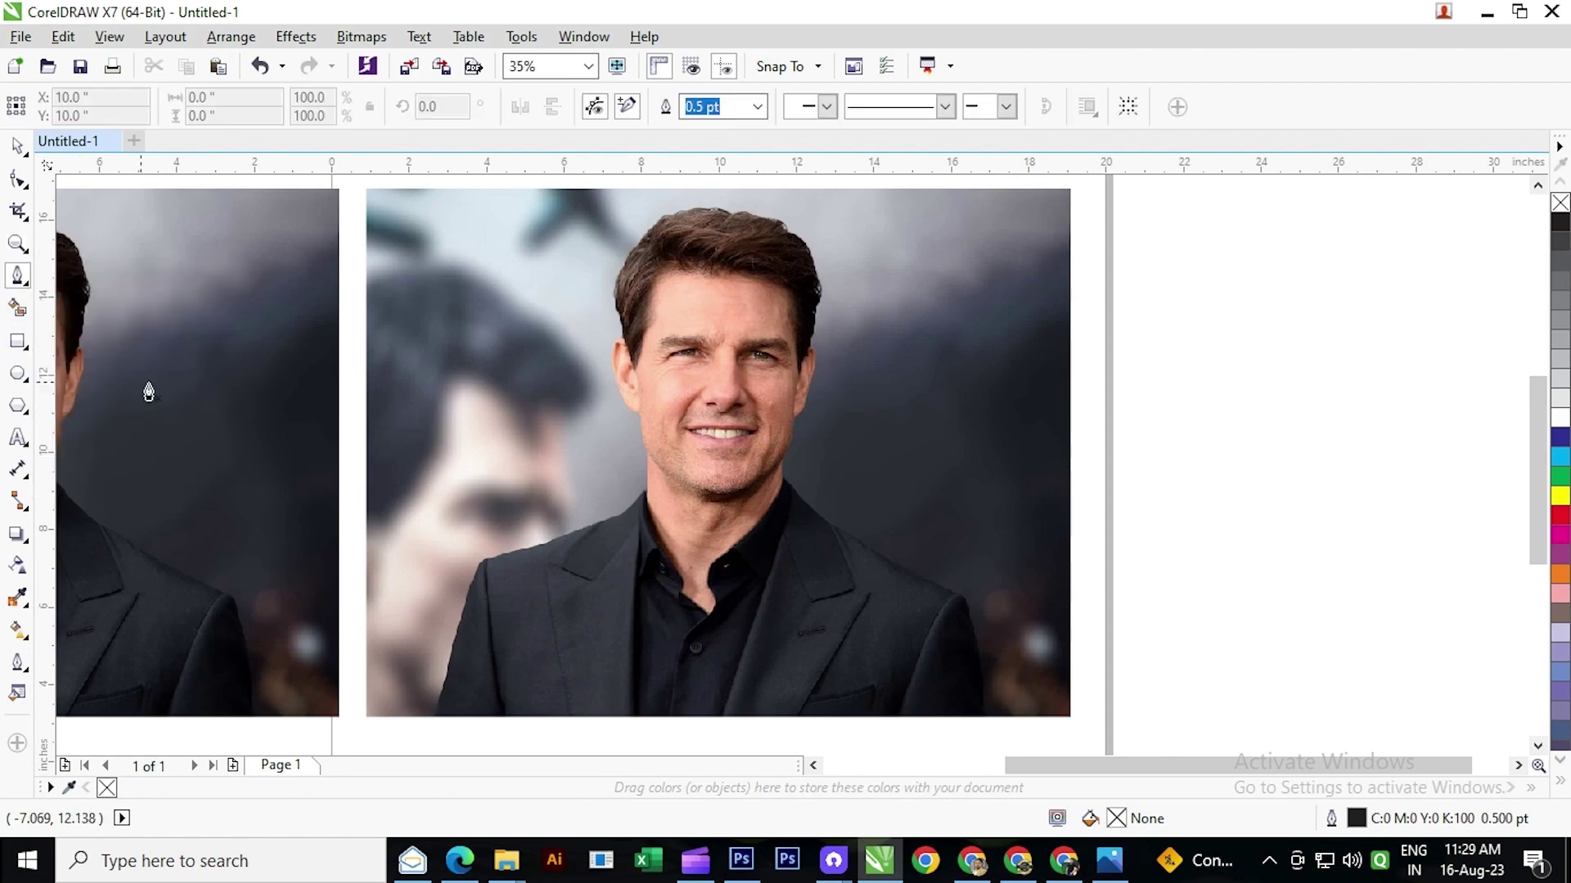
scroll(653, 365, up, 1)
scroll(501, 479, up, 1)
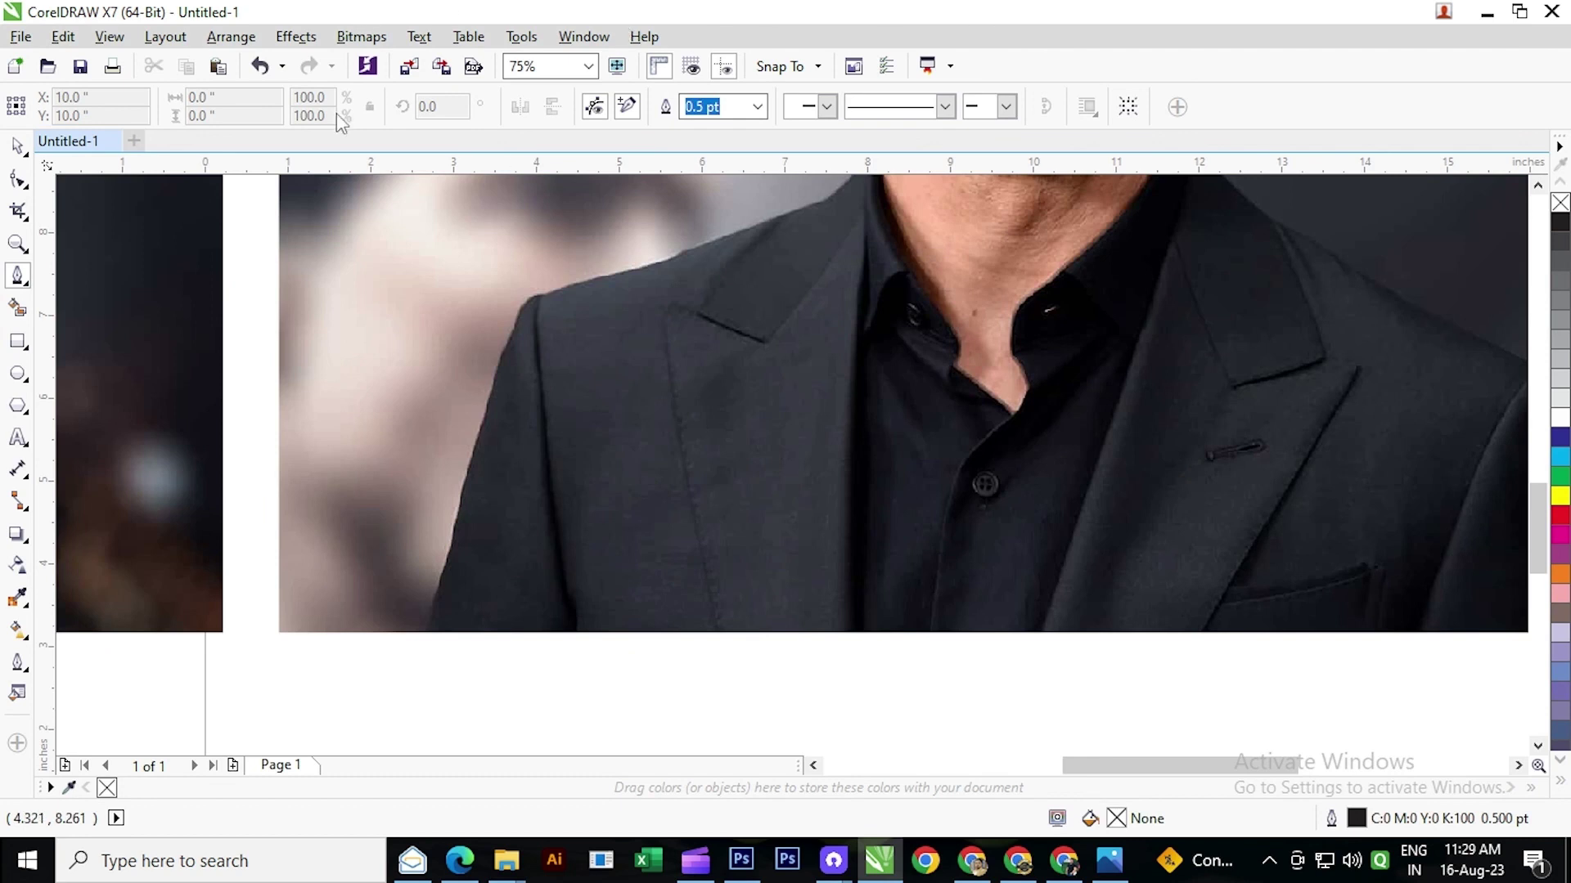
scroll(510, 486, up, 2)
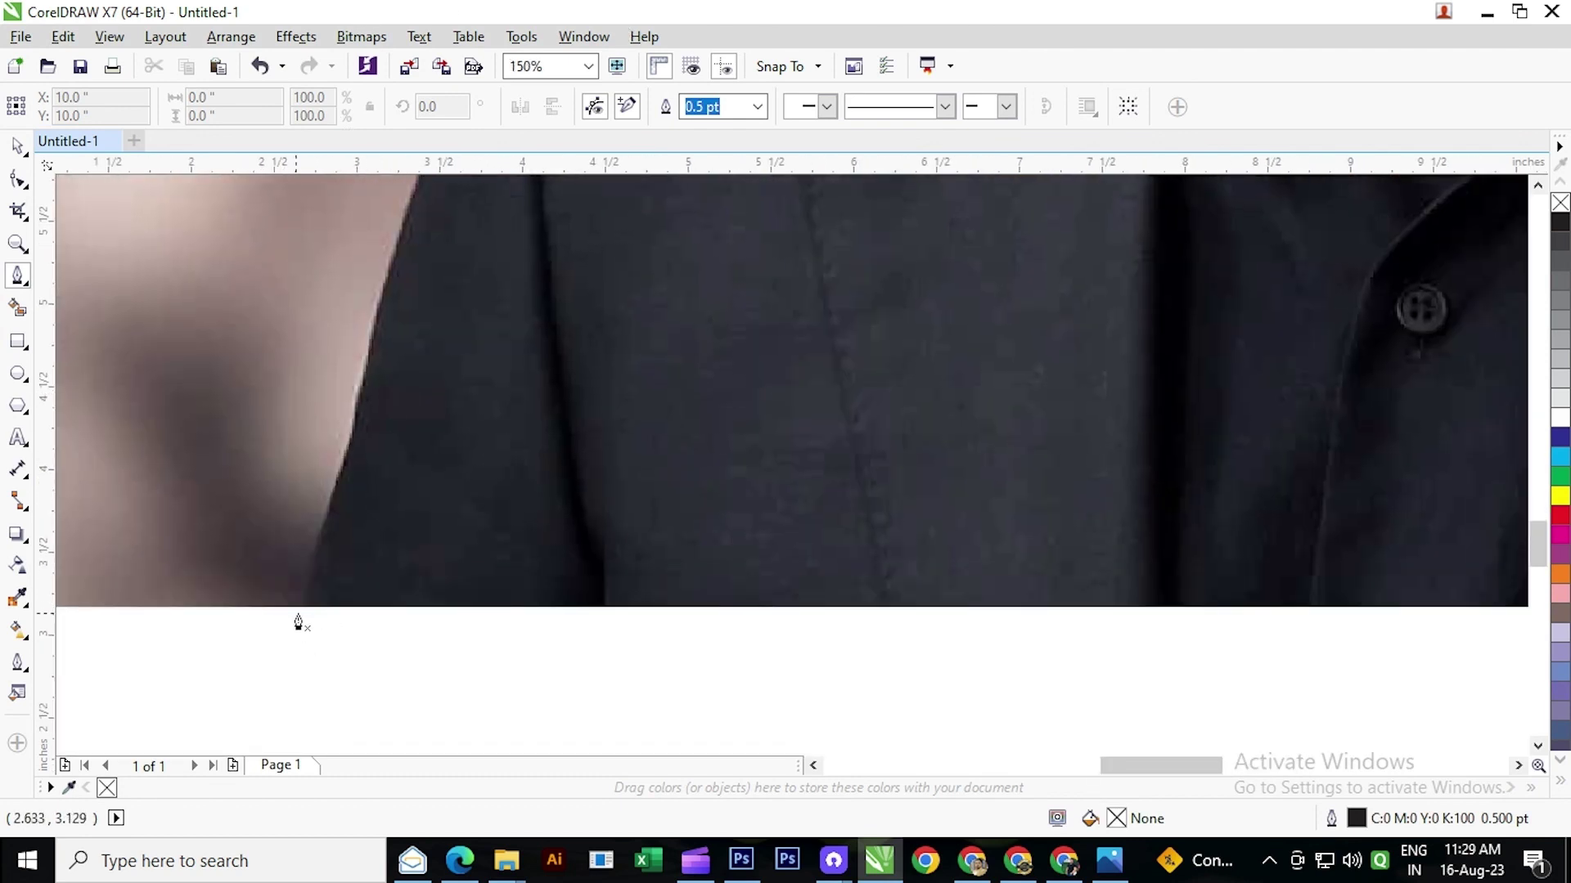
click(305, 608)
click(334, 501)
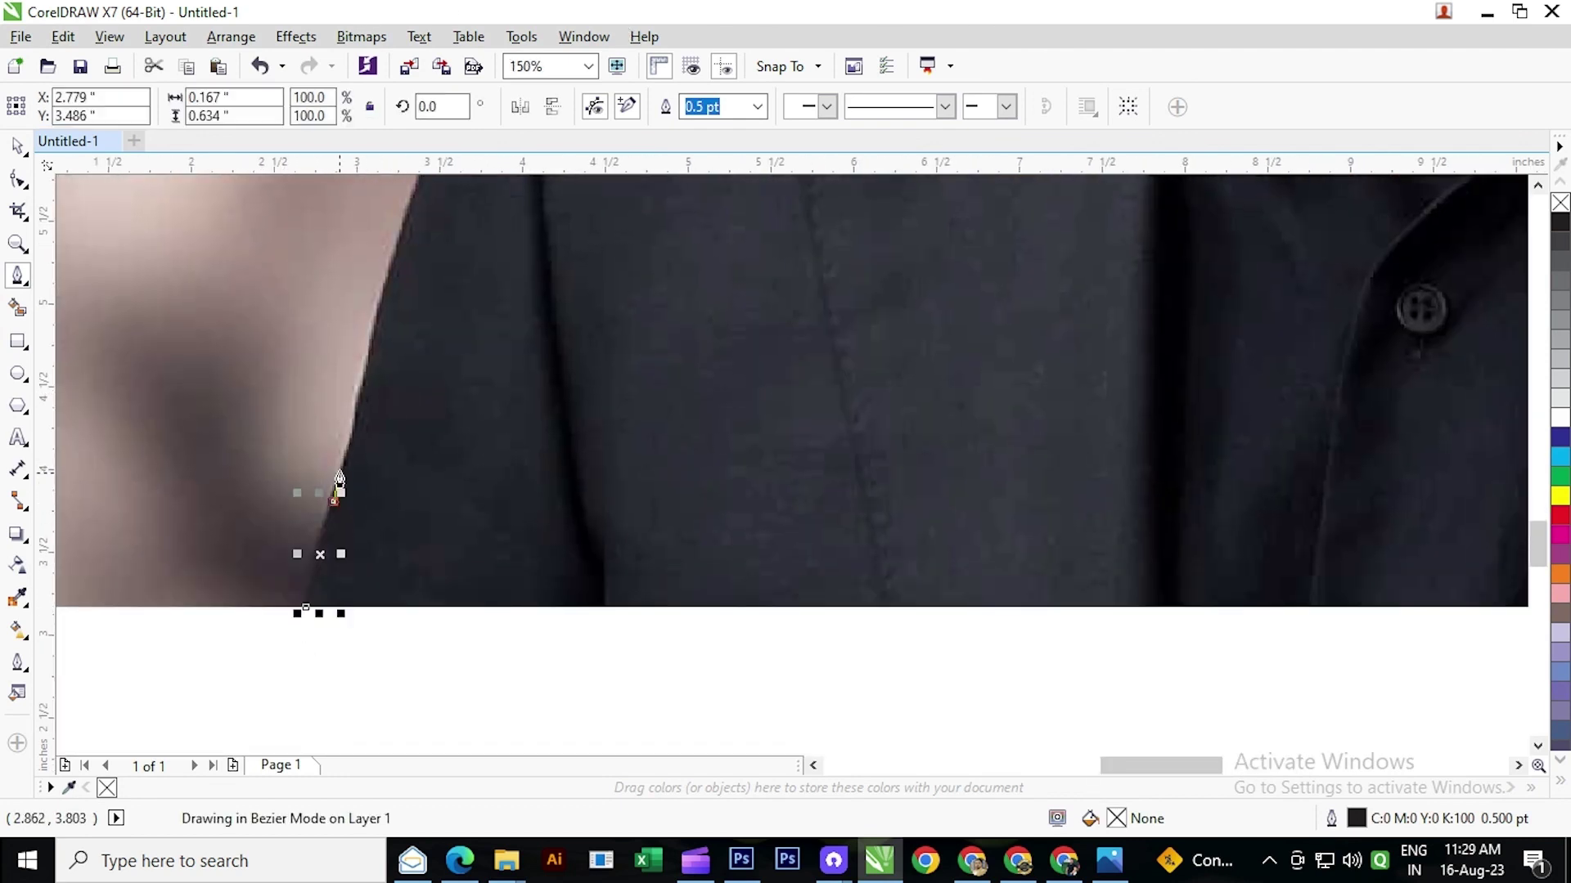
click(353, 432)
click(373, 351)
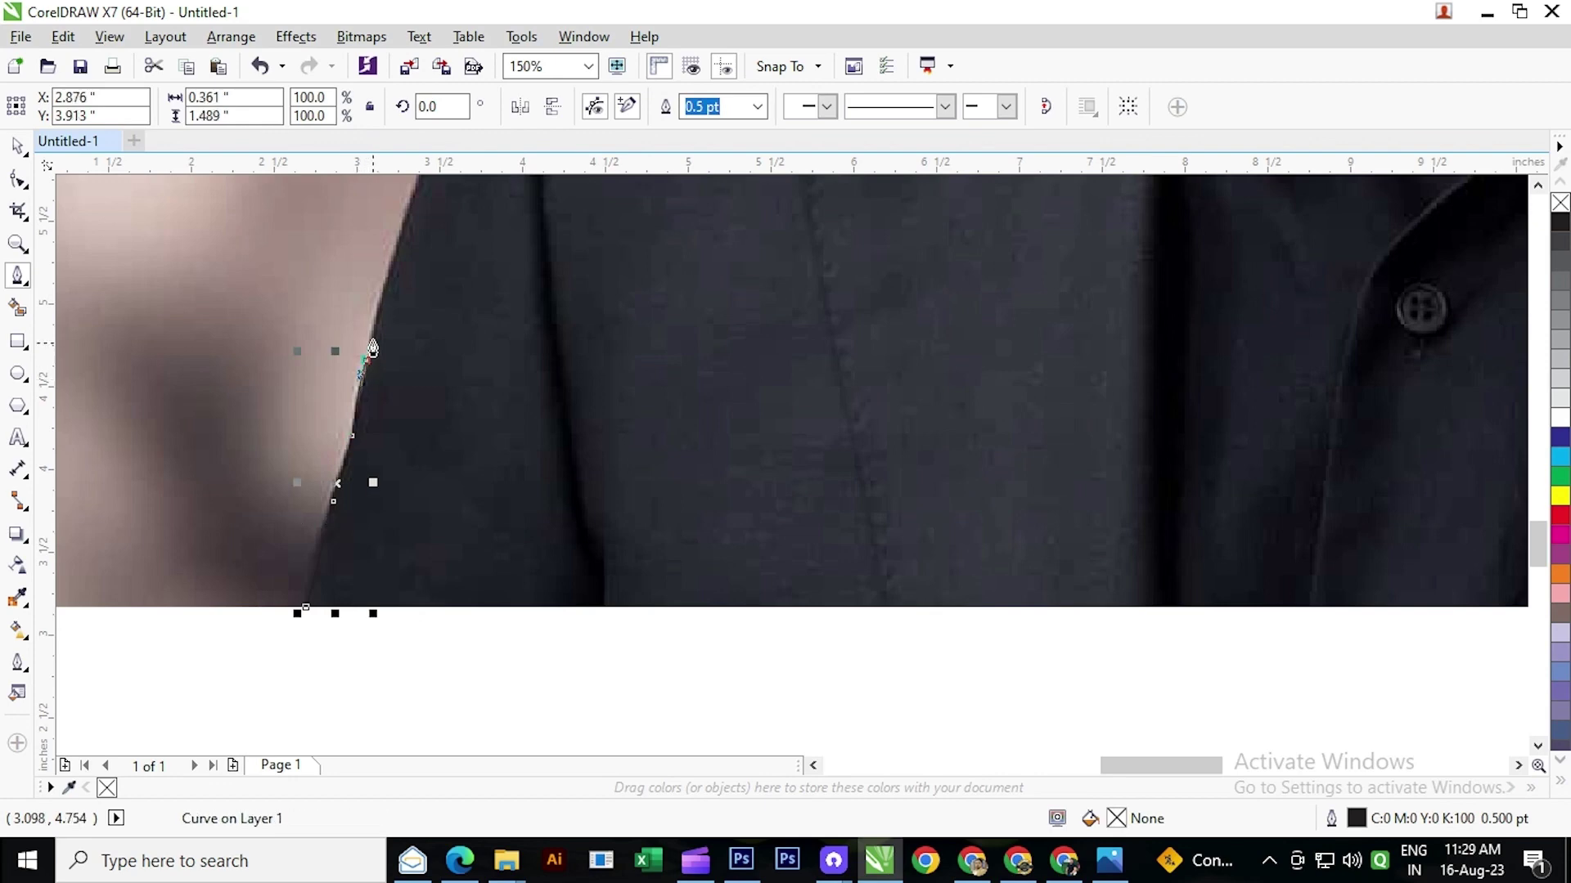
- Continue the outline up the left jacket sleeve and around the rounded shoulder corner to the shoulder seam
scroll(360, 425, up, 2)
click(345, 446)
scroll(344, 447, up, 2)
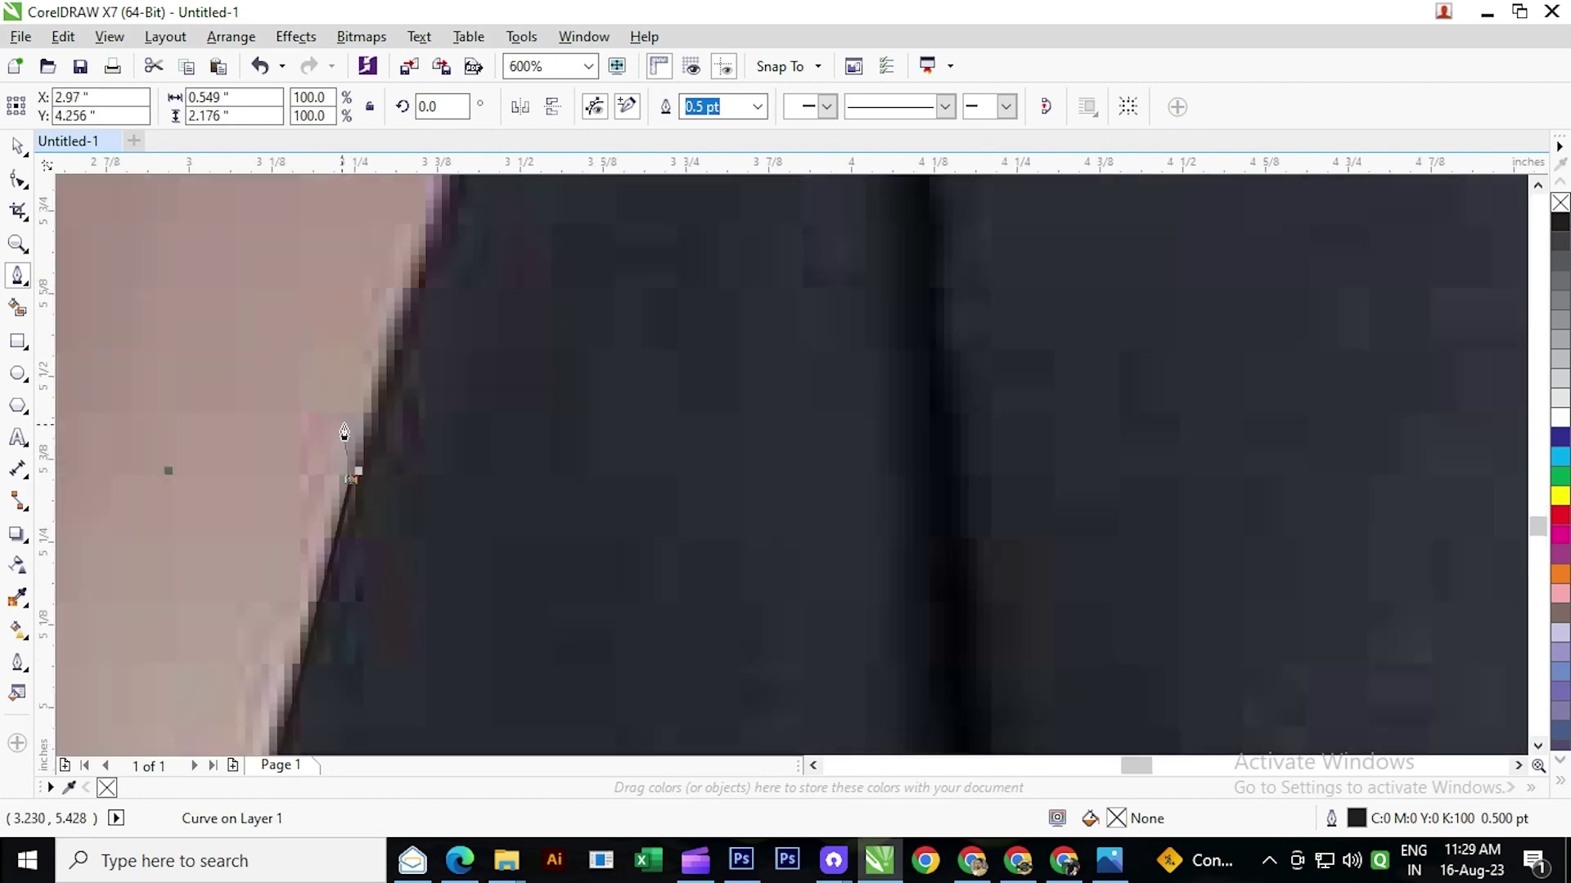
click(350, 471)
drag(360, 437, 361, 435)
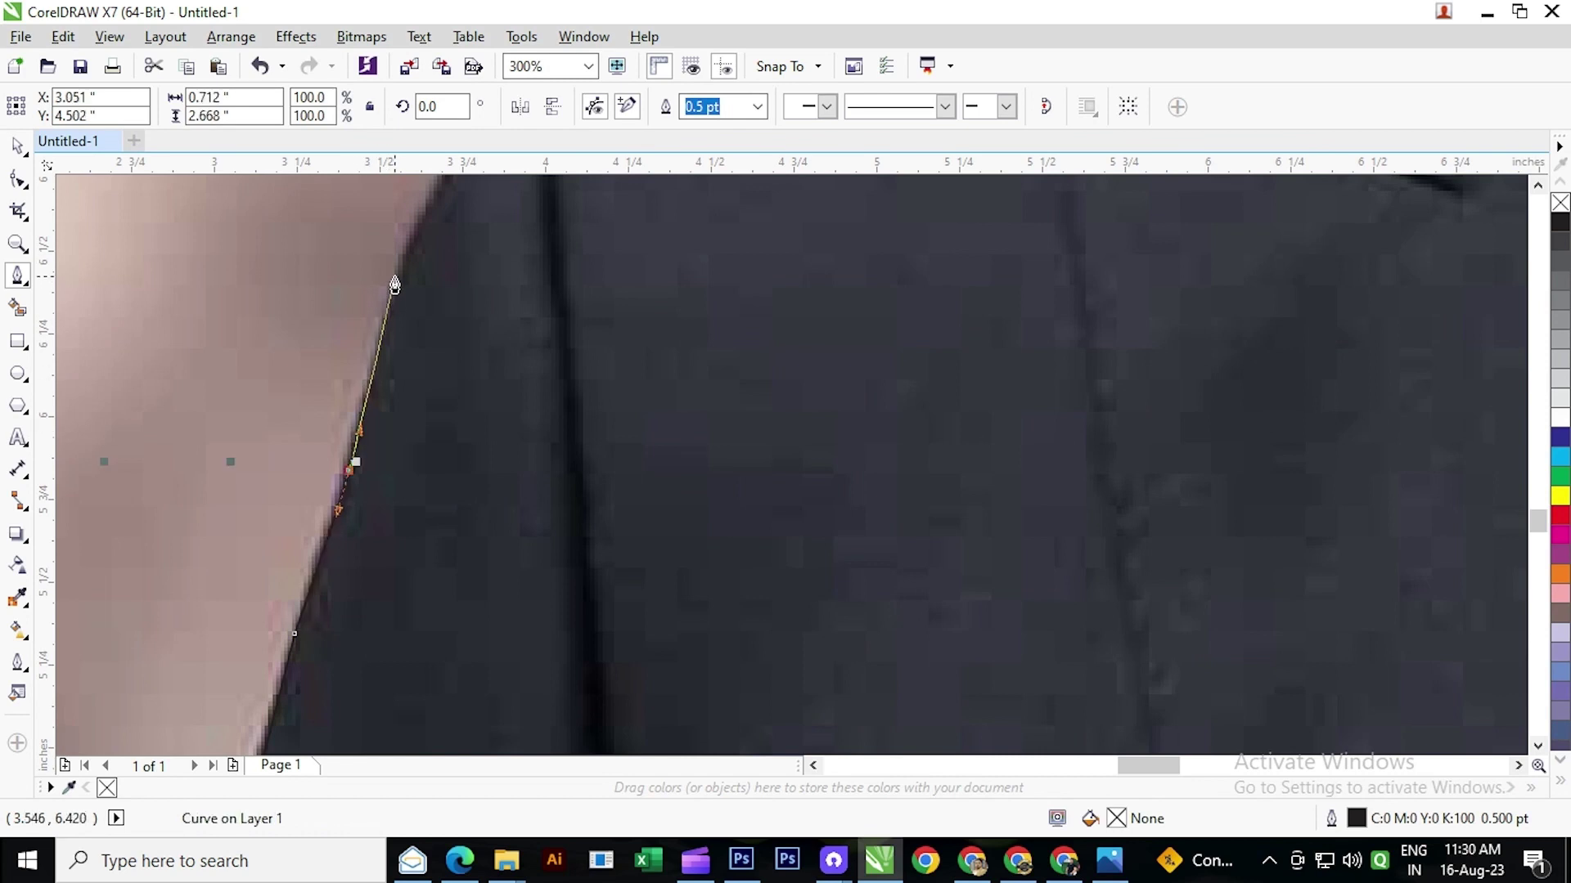
drag(395, 273, 256, 622)
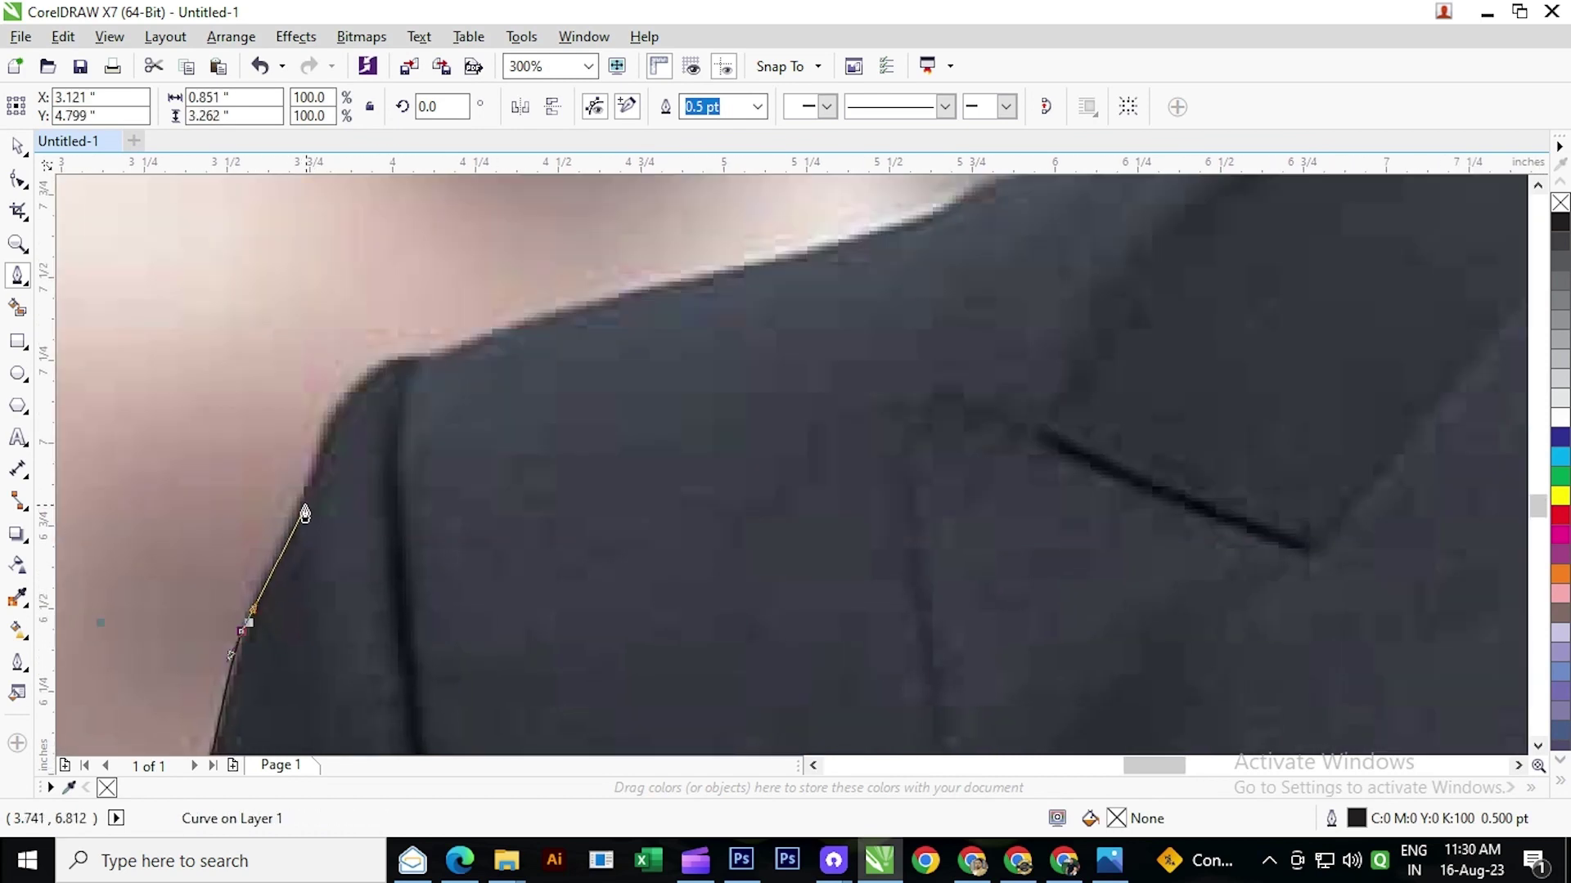
click(304, 506)
drag(411, 364, 319, 537)
alt+click(411, 364)
- Trace the outline along the top edge of the left shoulder toward the lapel
click(394, 465)
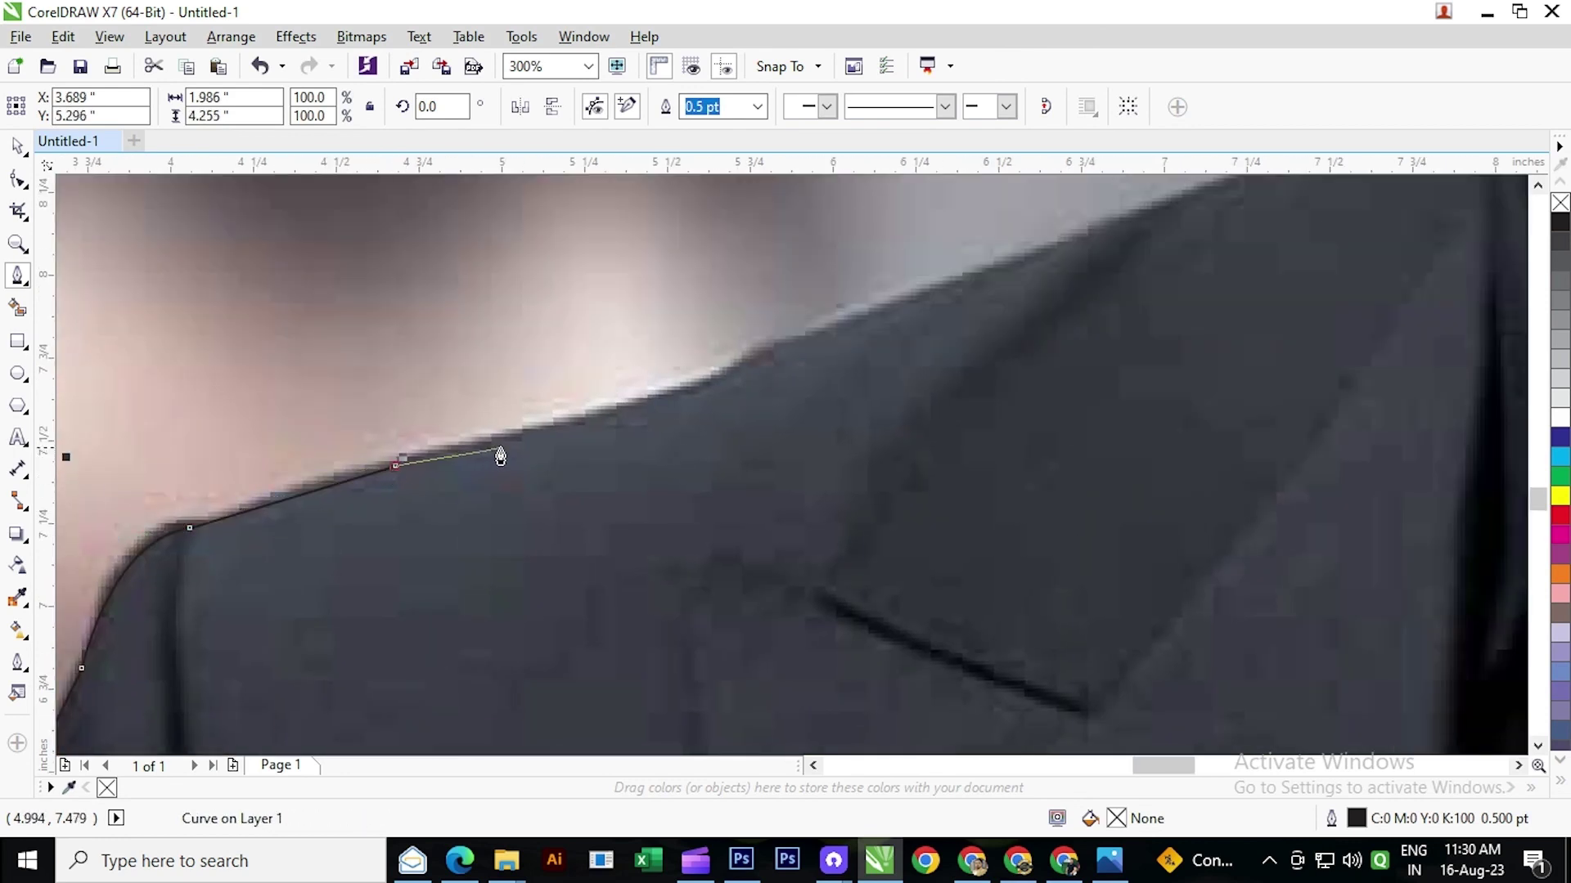
drag(501, 453, 344, 502)
click(474, 449)
scroll(474, 449, down, 2)
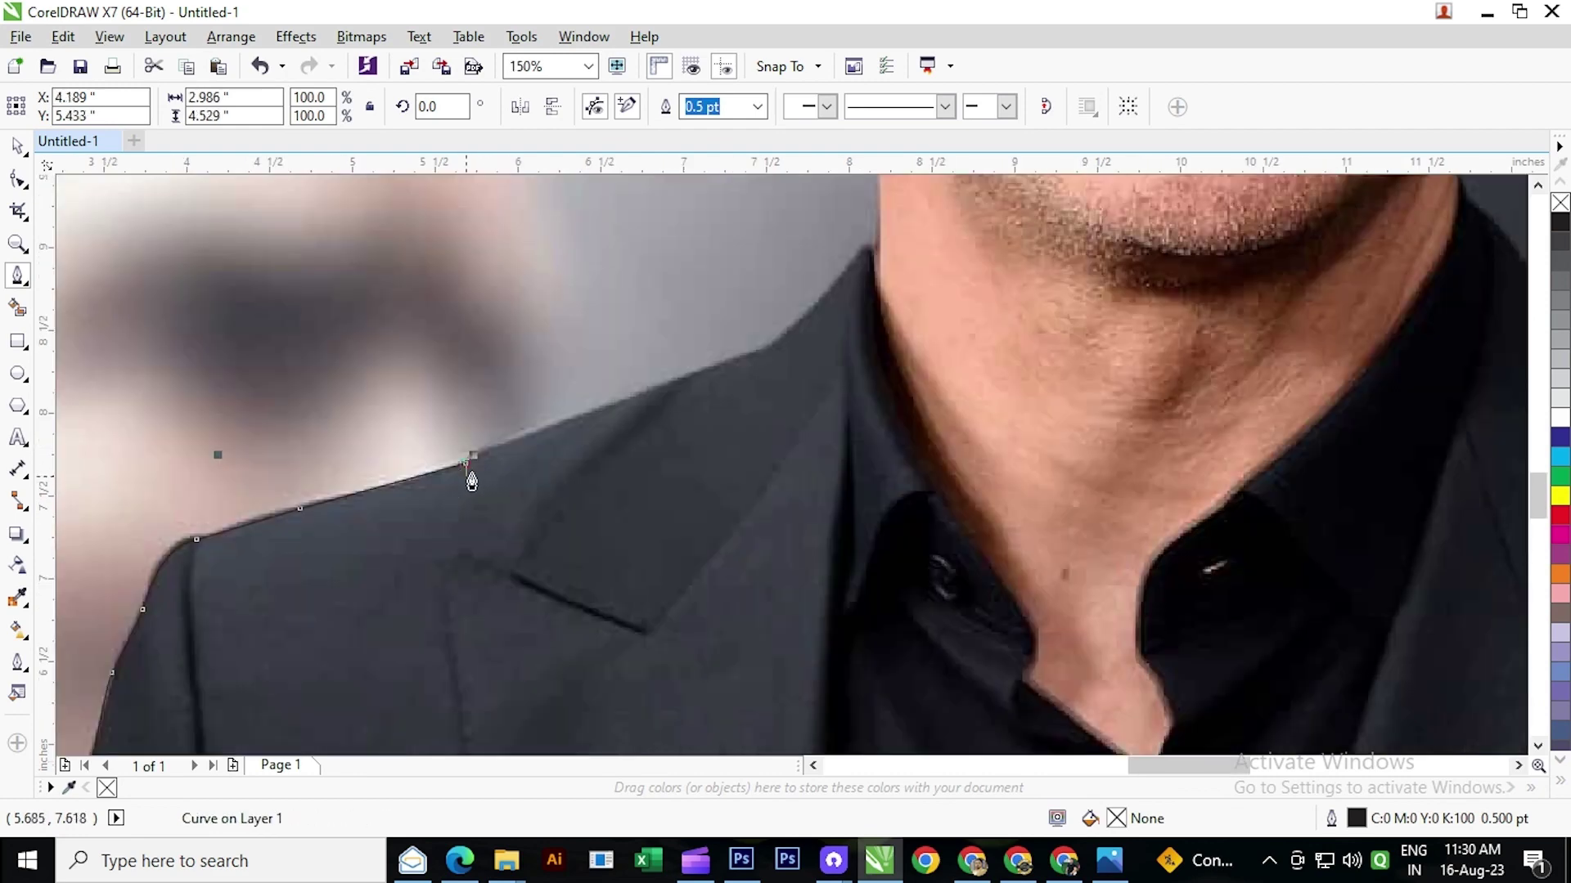
scroll(474, 473, up, 2)
drag(524, 433, 590, 406)
scroll(522, 436, down, 2)
scroll(611, 445, up, 1)
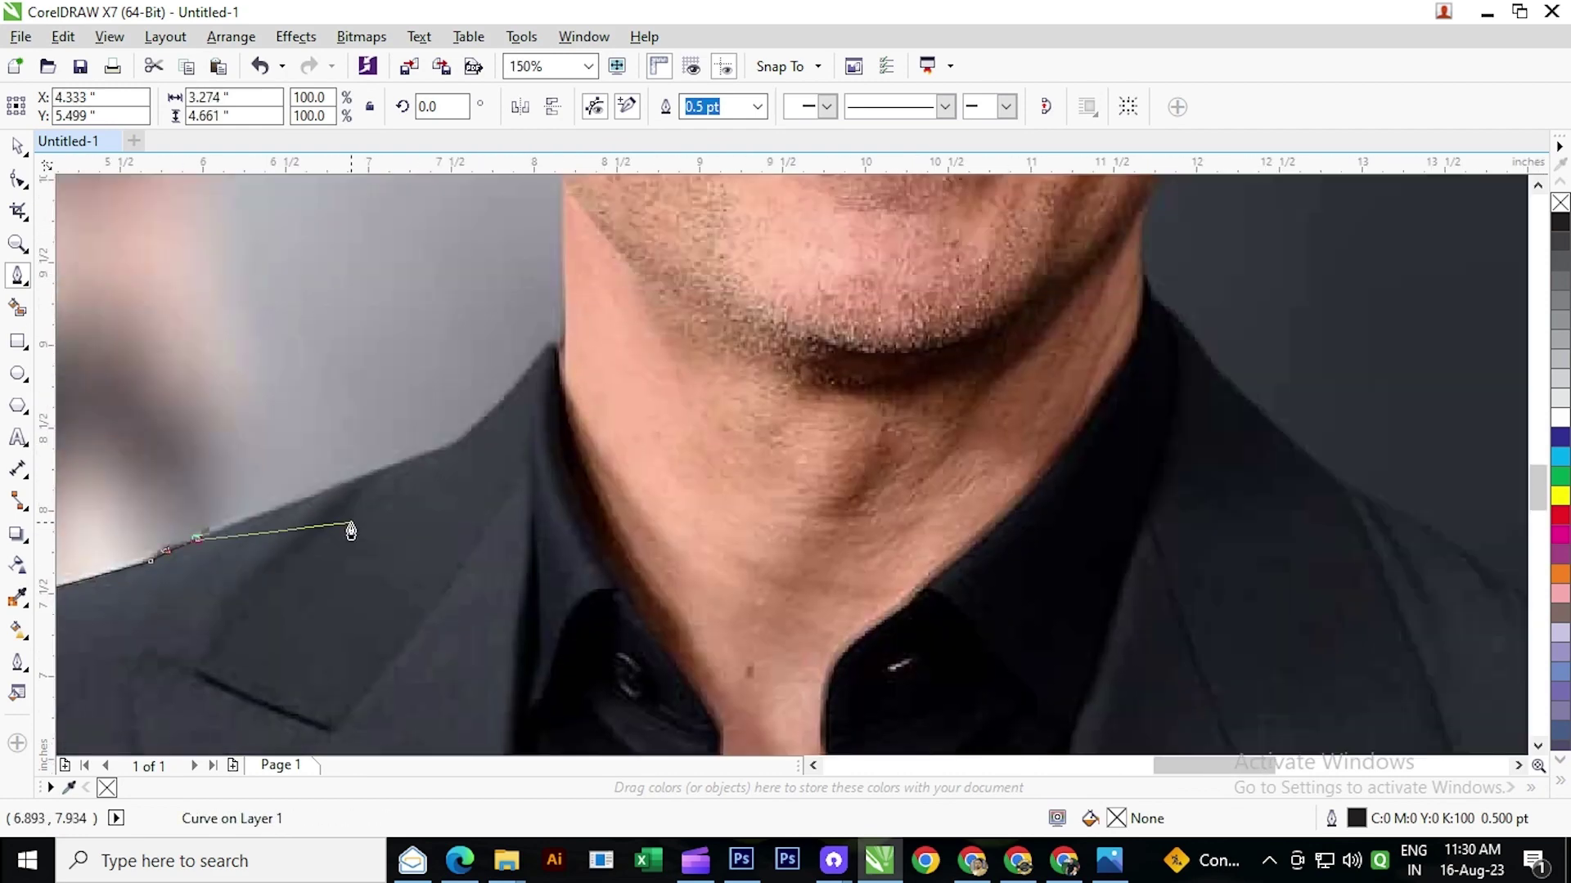
- Extend the outline along the rest of the shoulder and over the jacket collar tip to the neck
click(448, 449)
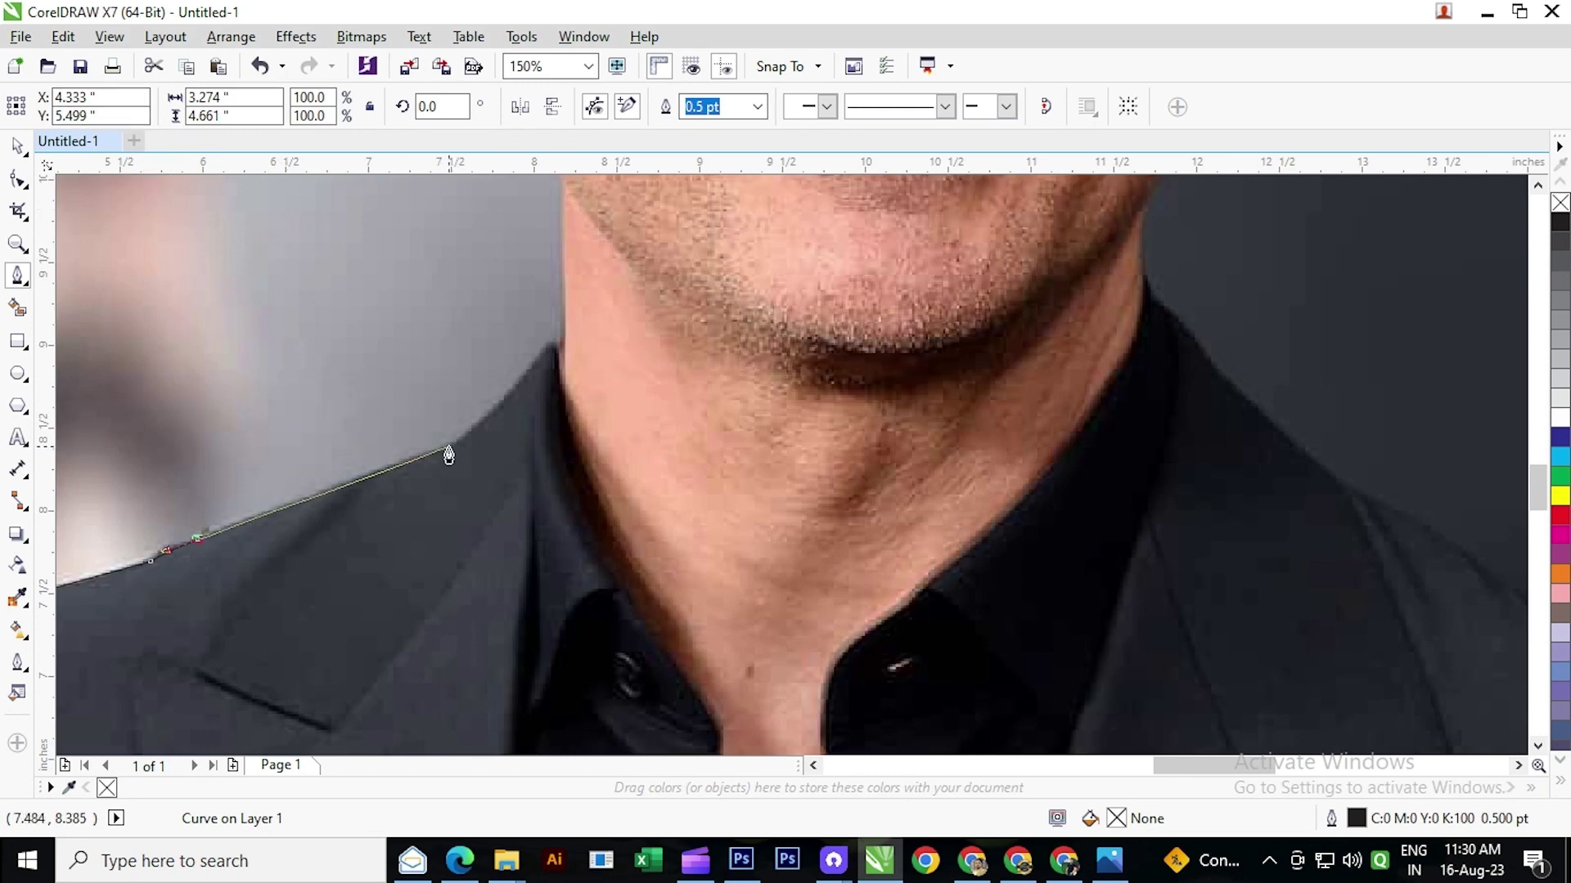
scroll(554, 365, up, 1)
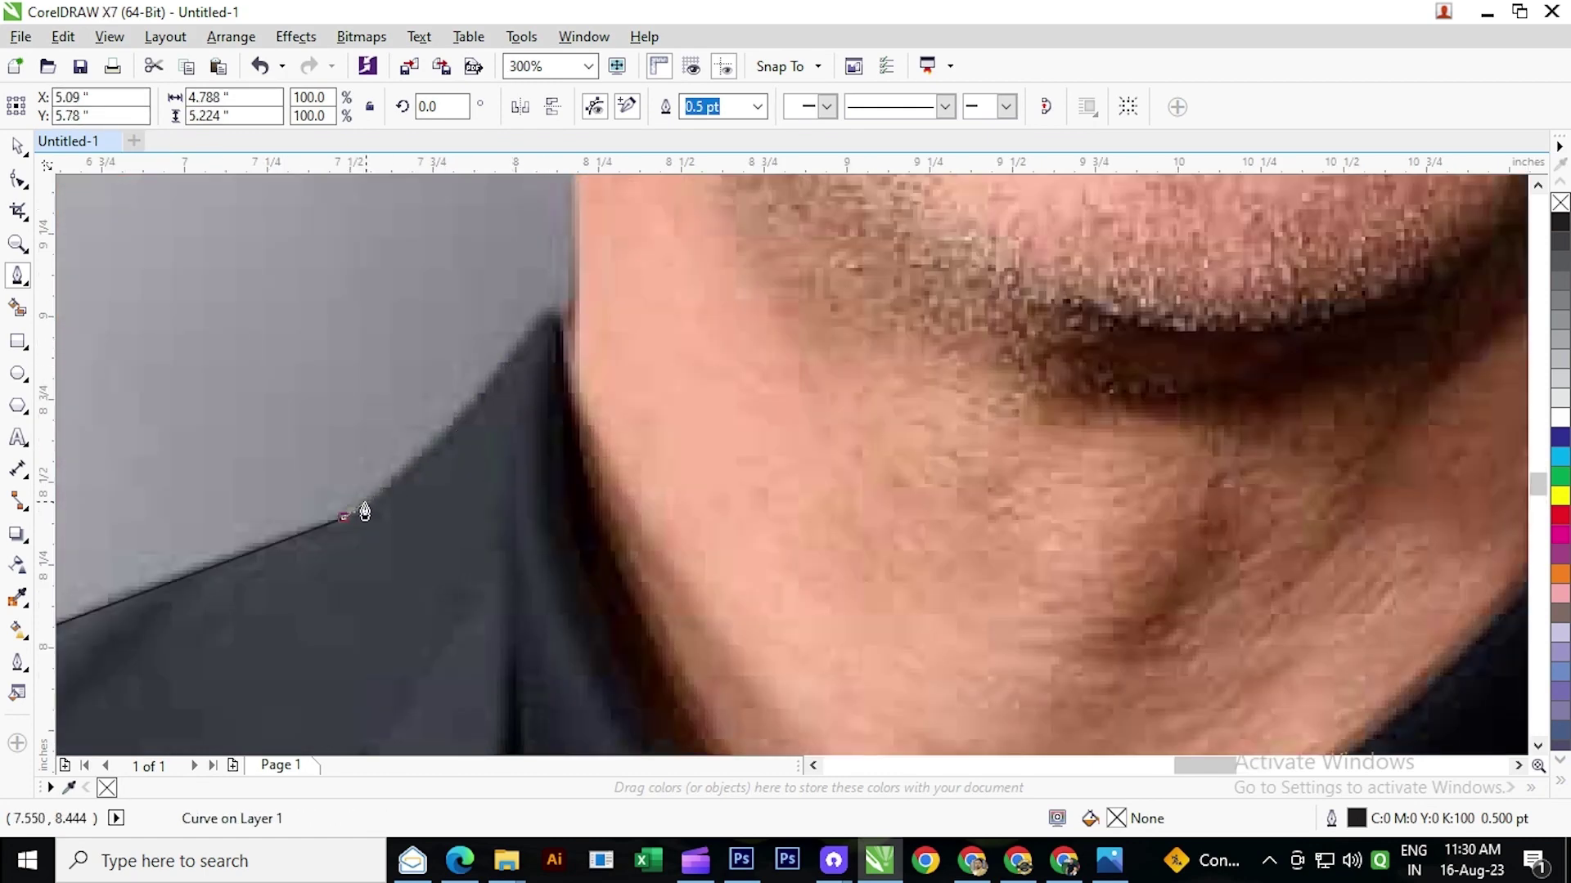
drag(367, 507, 377, 497)
click(532, 334)
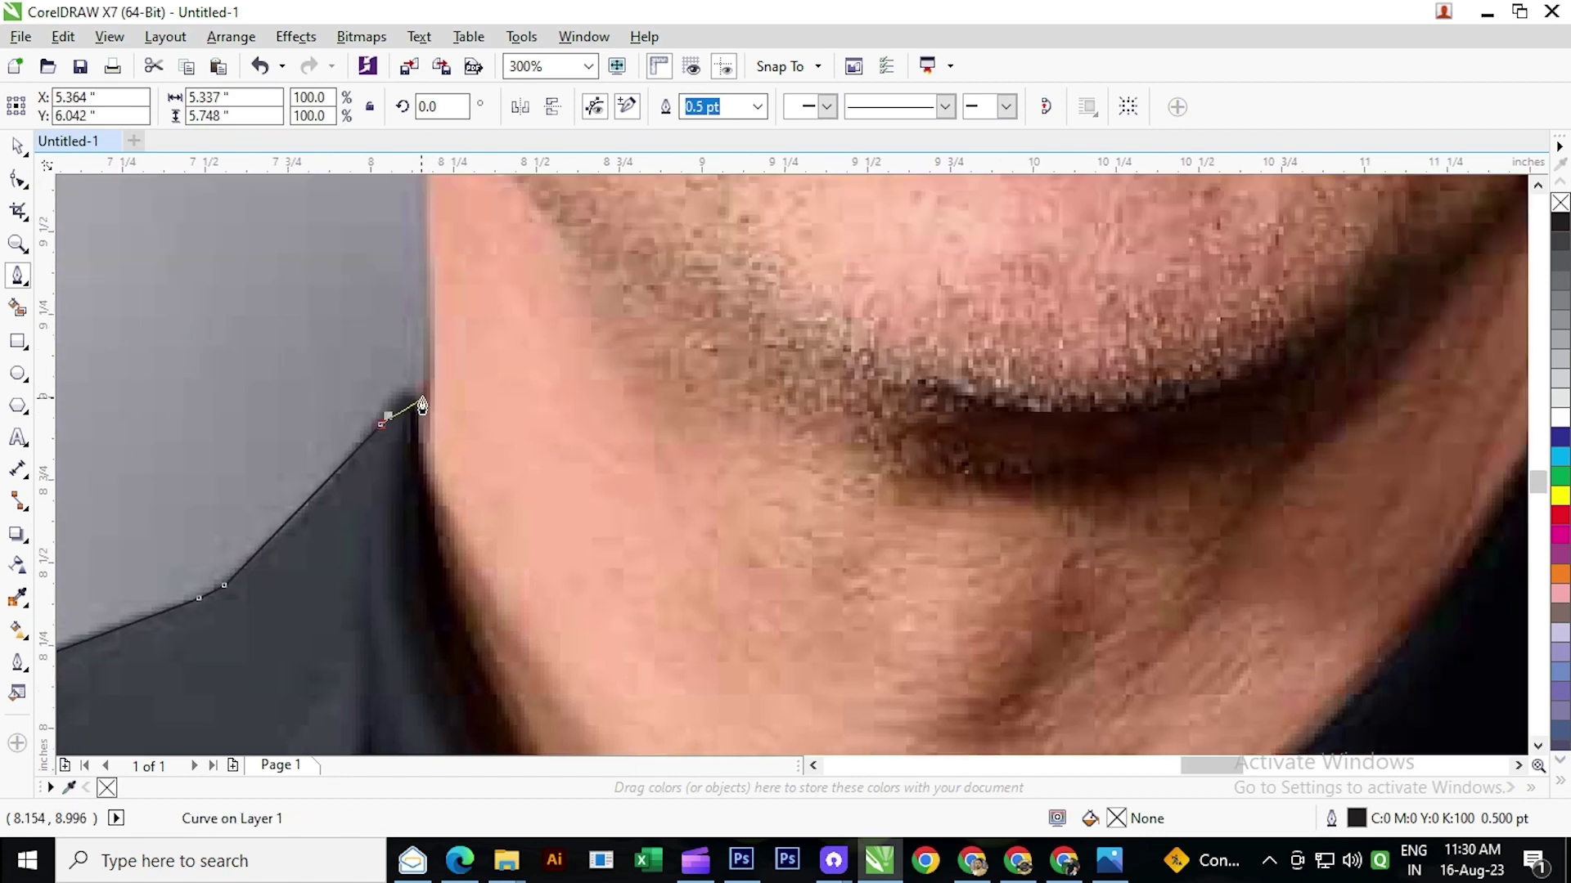
drag(422, 399, 438, 415)
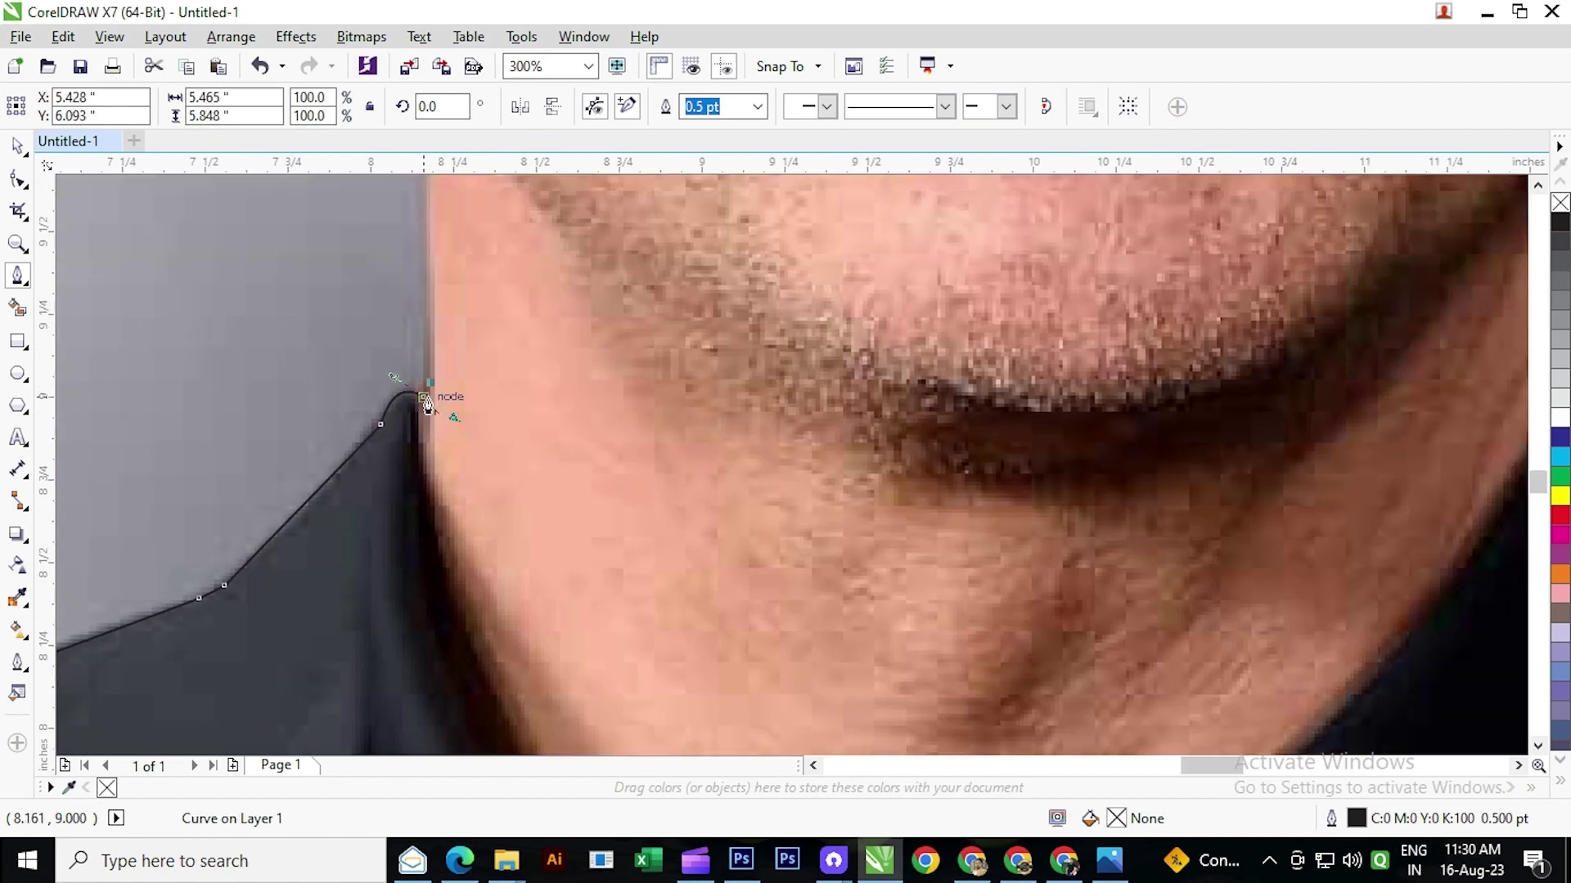
- Trace the outline up the left side of the neck and along the jaw to the base of the earlobe
scroll(424, 406, down, 1)
scroll(446, 382, up, 2)
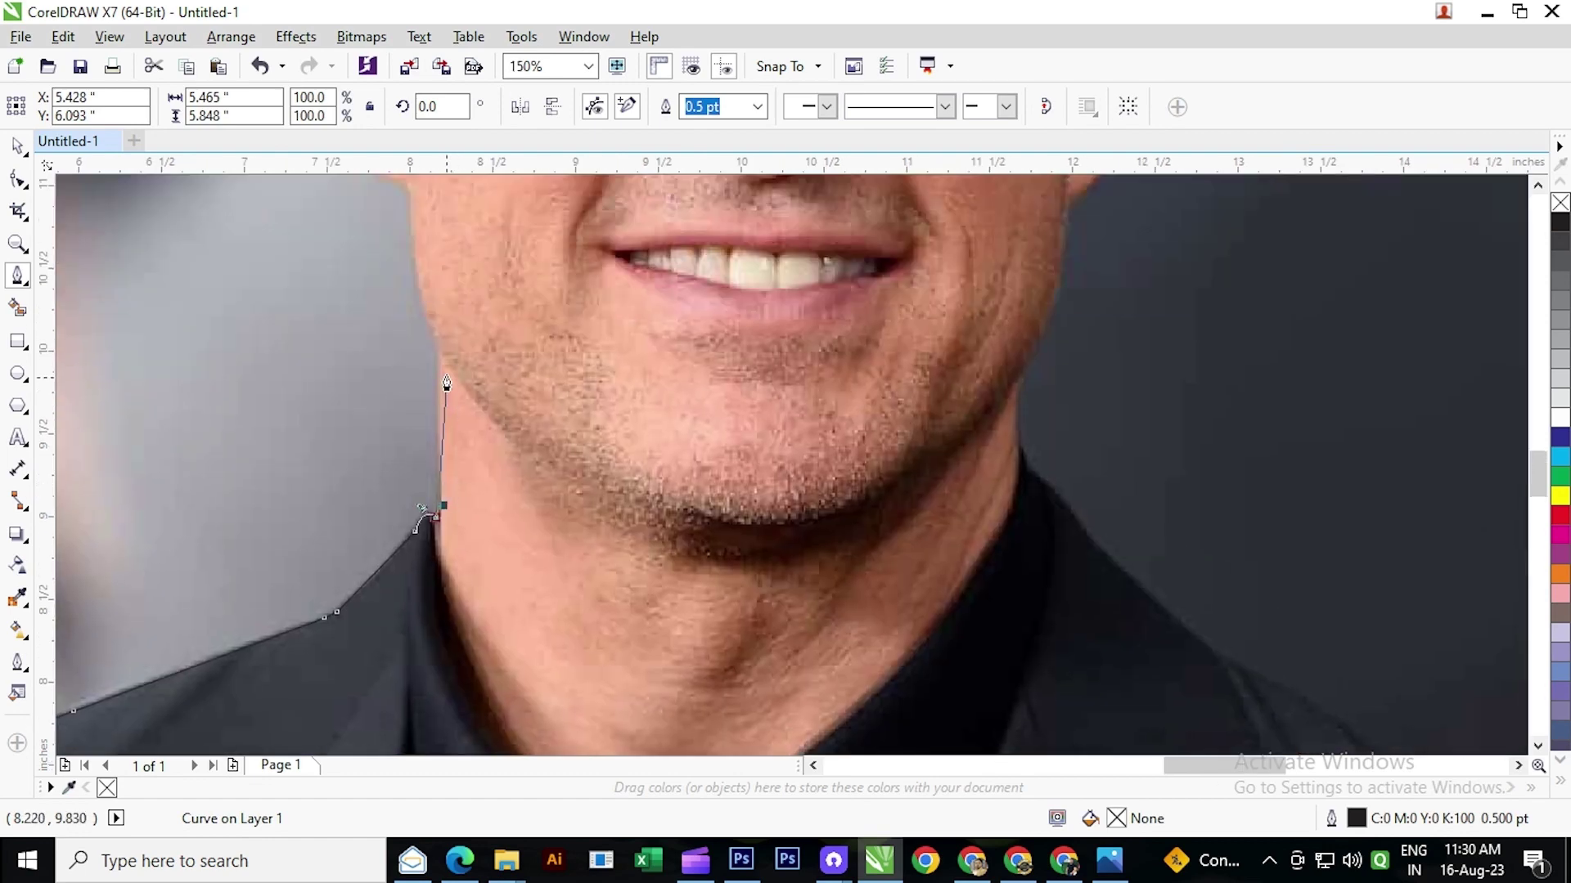
scroll(438, 350, up, 2)
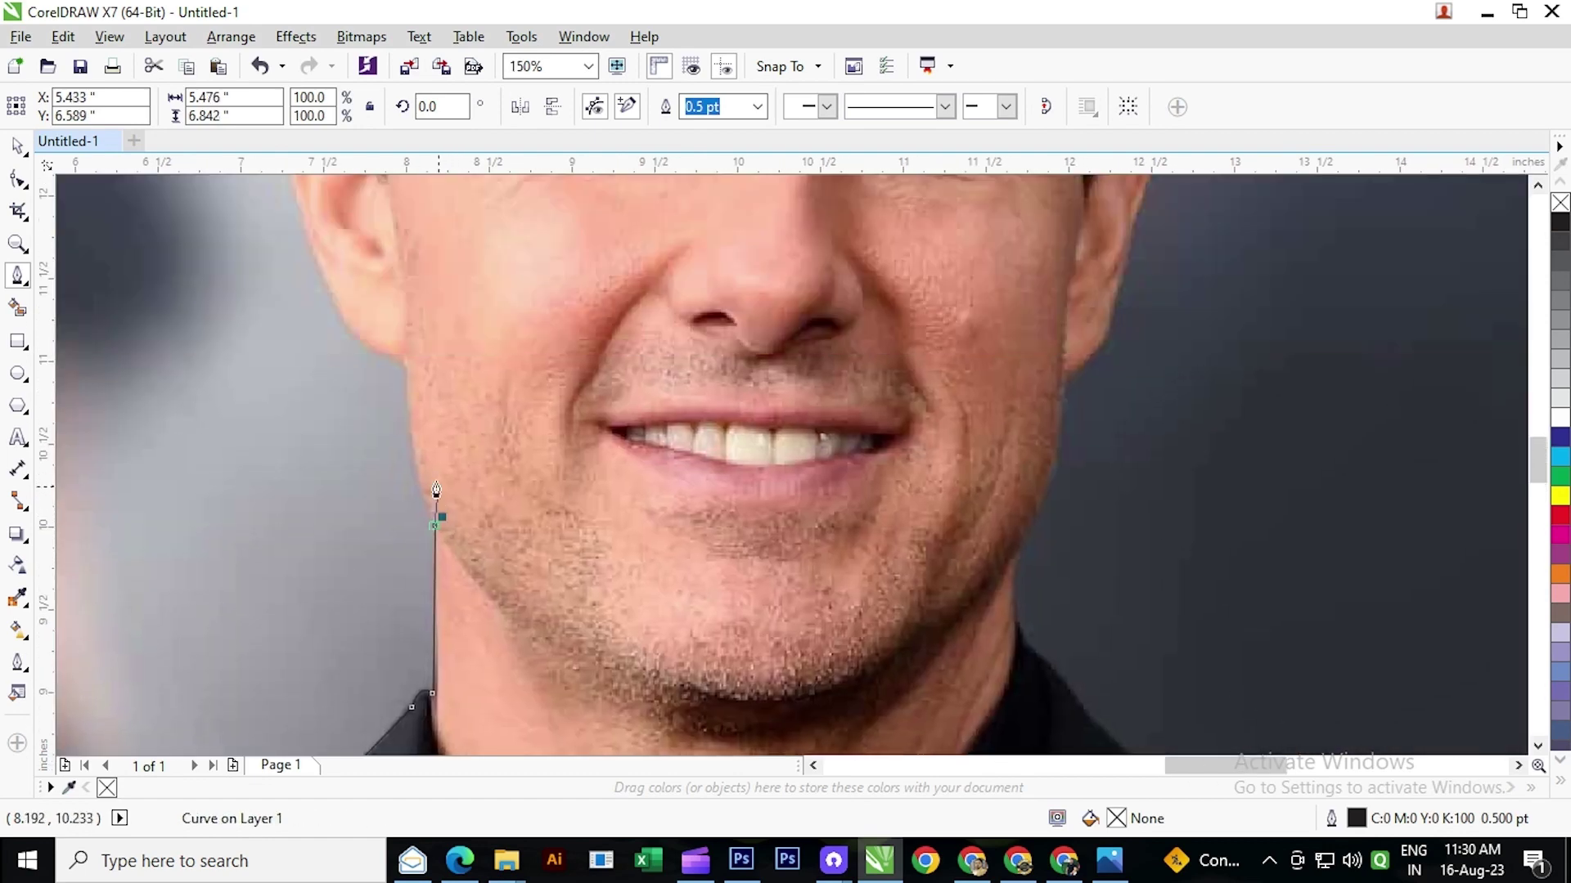
click(409, 359)
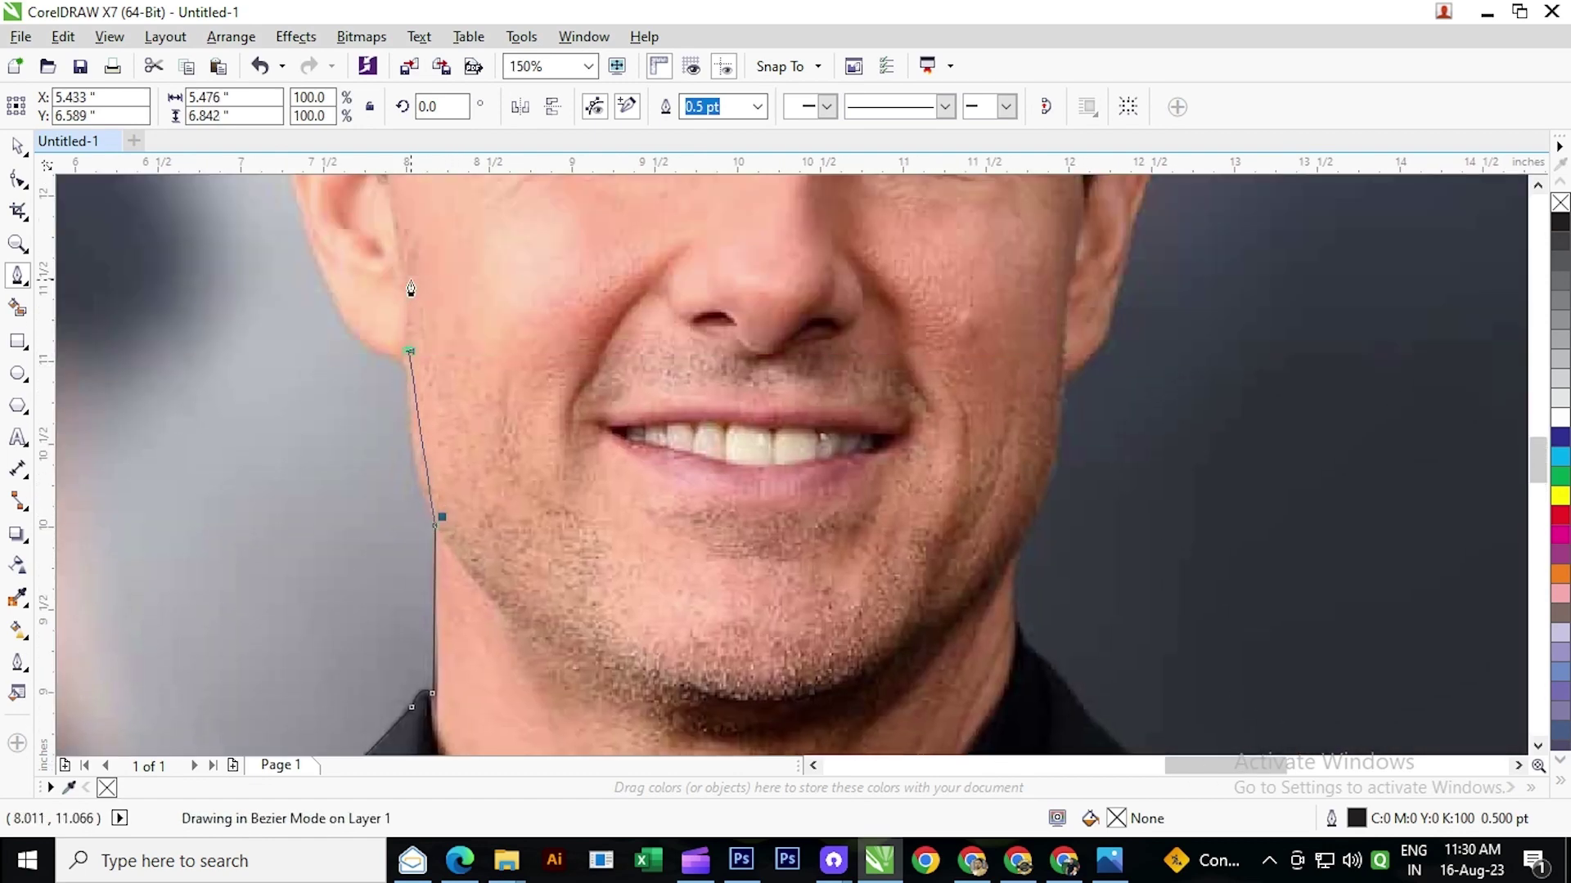
drag(411, 288, 406, 243)
- Trace a curved outline around the left ear, from the earlobe to where its upper edge meets the hair
drag(357, 375, 514, 476)
scroll(498, 525, up, 1)
scroll(515, 478, down, 2)
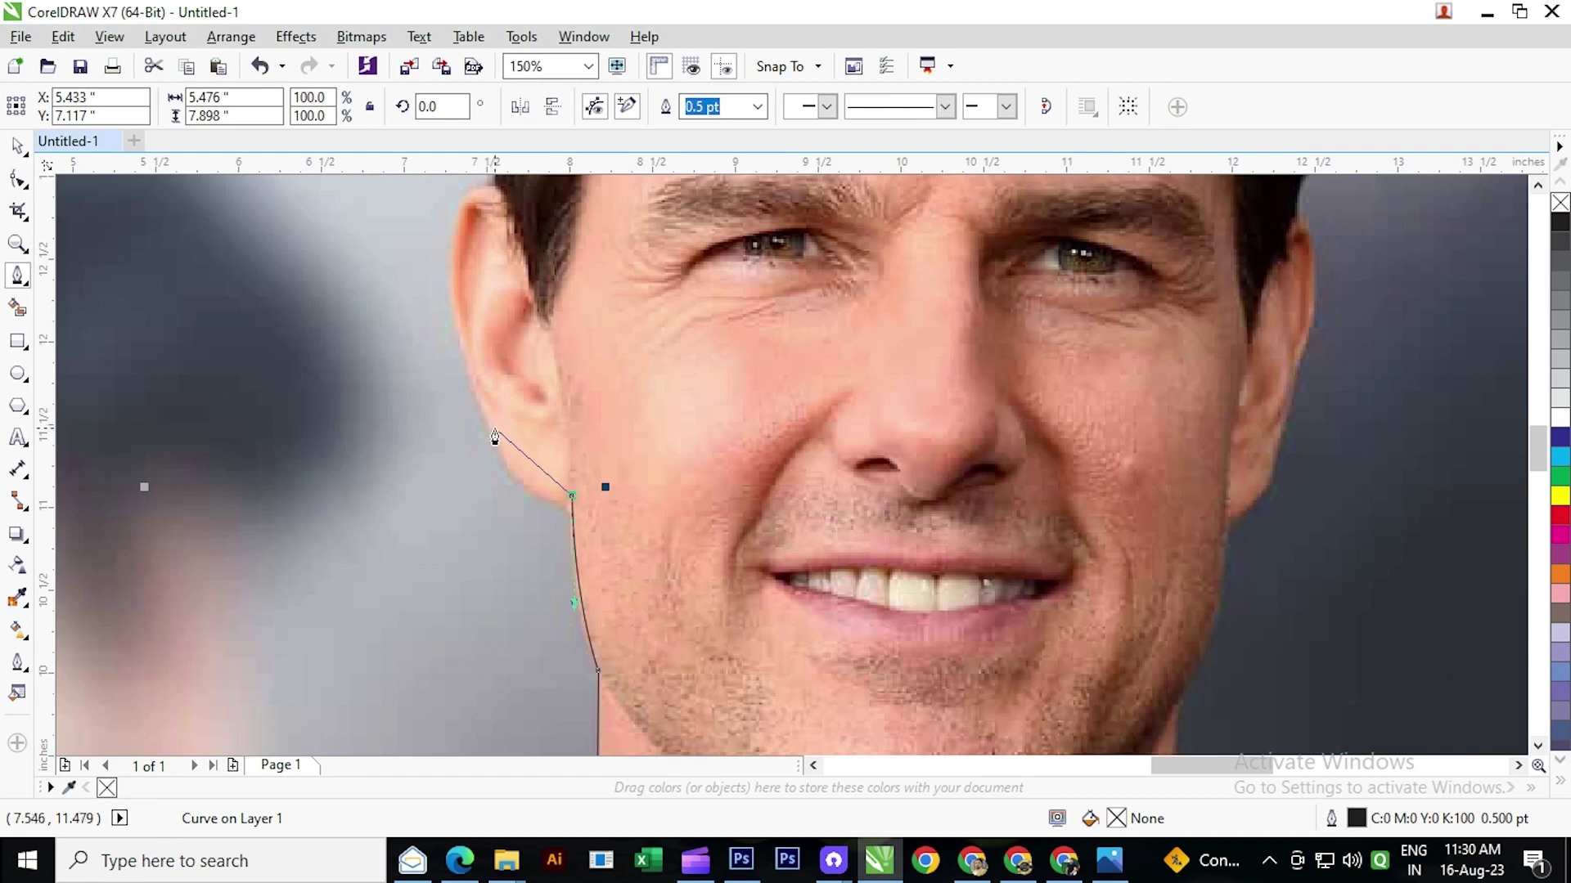
click(495, 437)
drag(464, 372, 463, 368)
scroll(463, 368, up, 3)
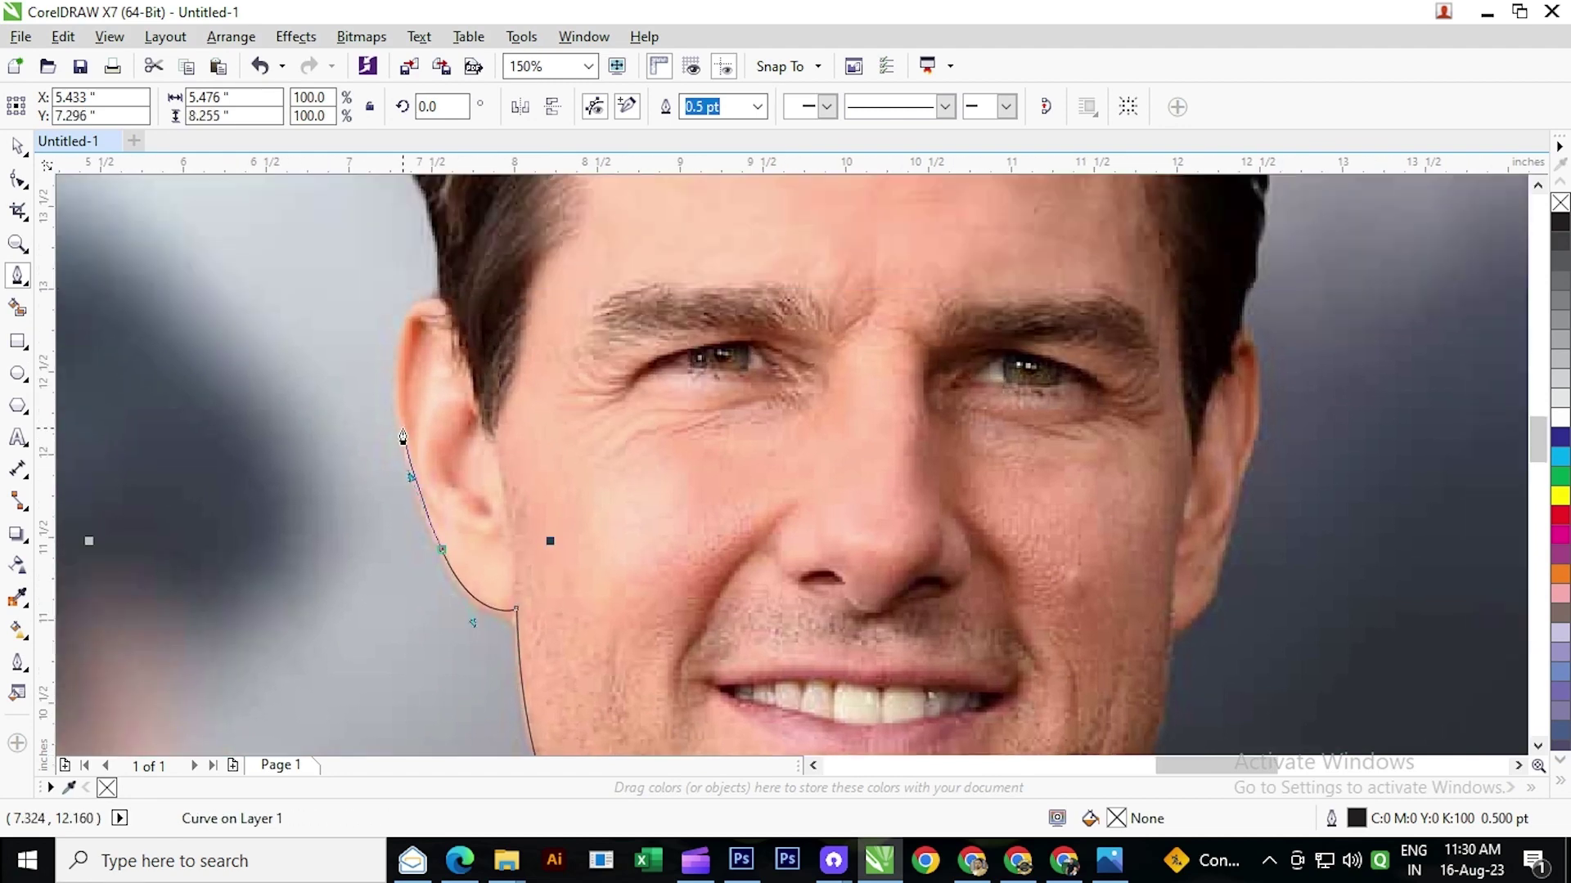
click(395, 401)
drag(439, 293, 395, 417)
mouse_move(436, 352)
mouse_down()
mouse_move(578, 371)
mouse_move(555, 378)
mouse_up()
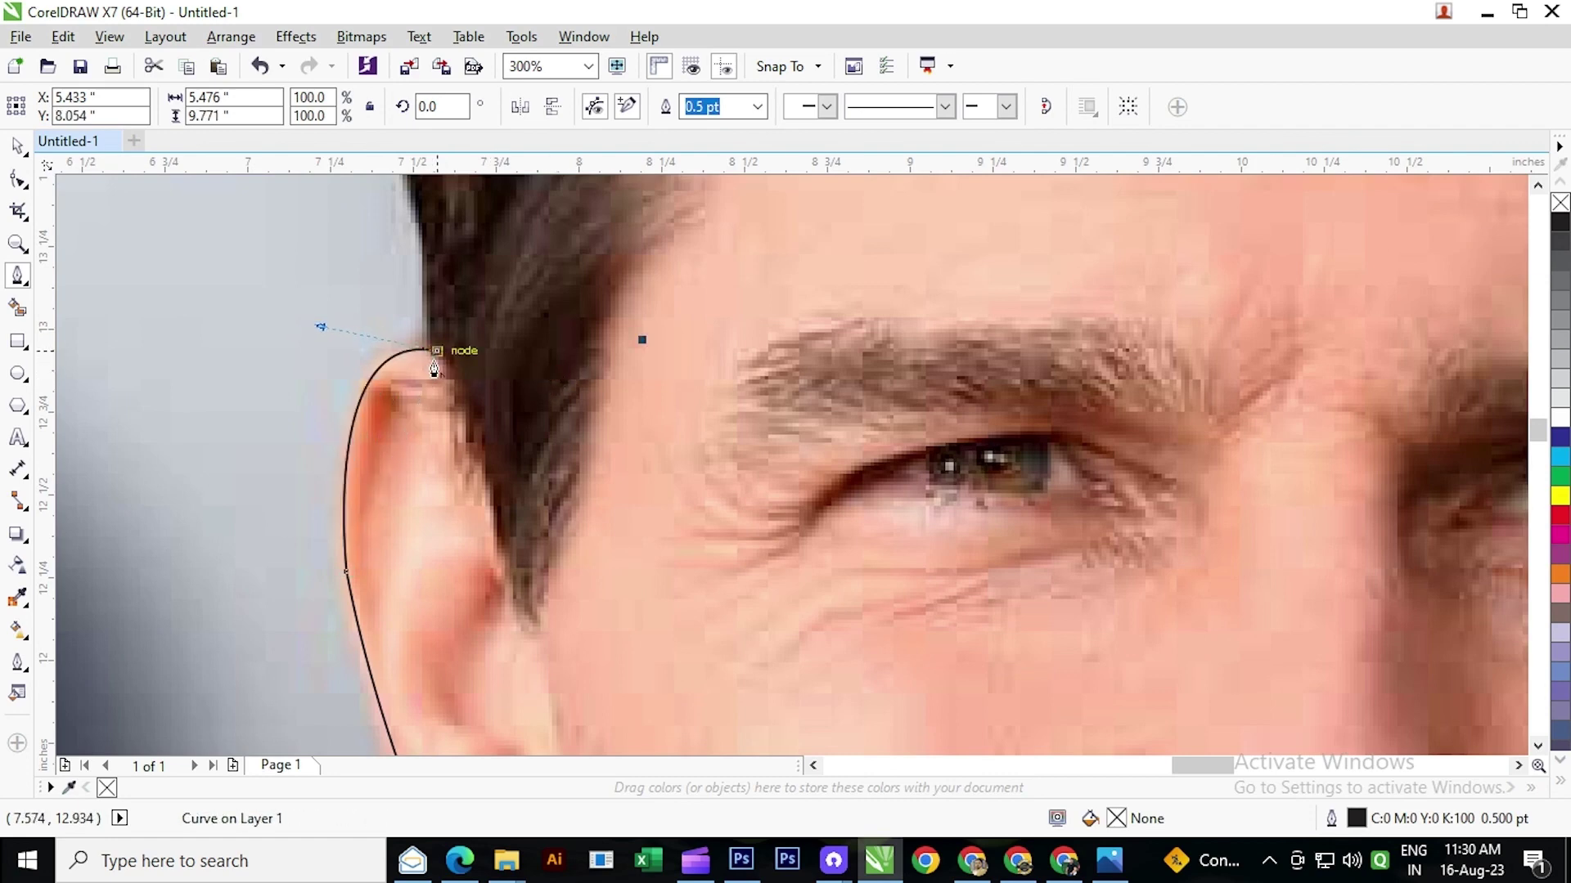
- Continue the outline from the ear up the left side of the hair, curving it along the hair edge
scroll(435, 368, down, 2)
scroll(438, 362, up, 1)
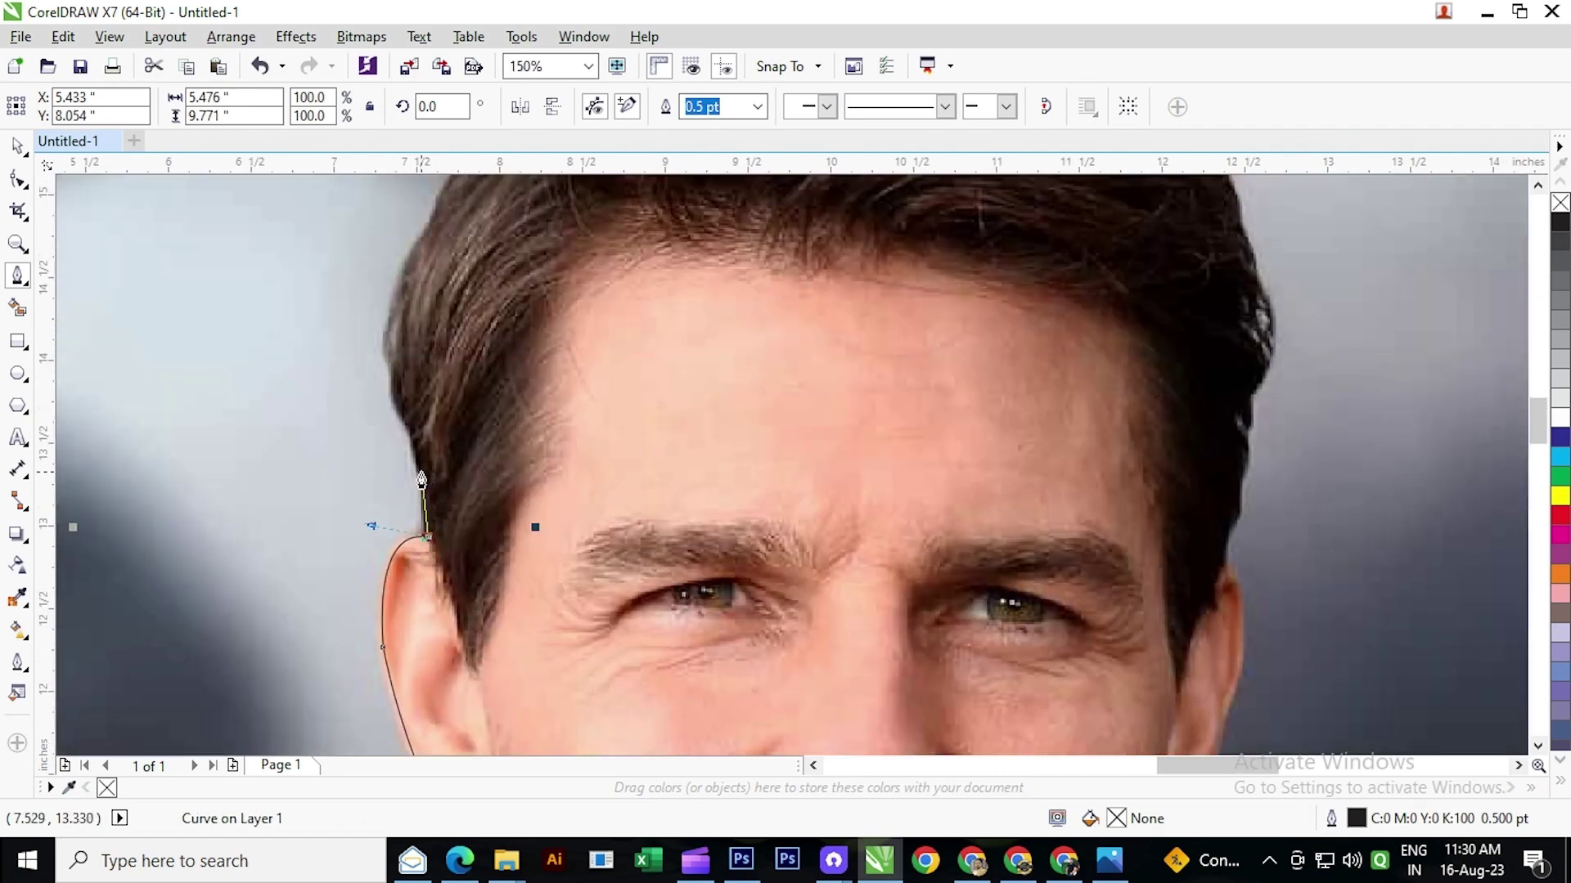
scroll(421, 478, up, 1)
drag(418, 454, 400, 413)
scroll(414, 350, down, 1)
scroll(339, 411, up, 1)
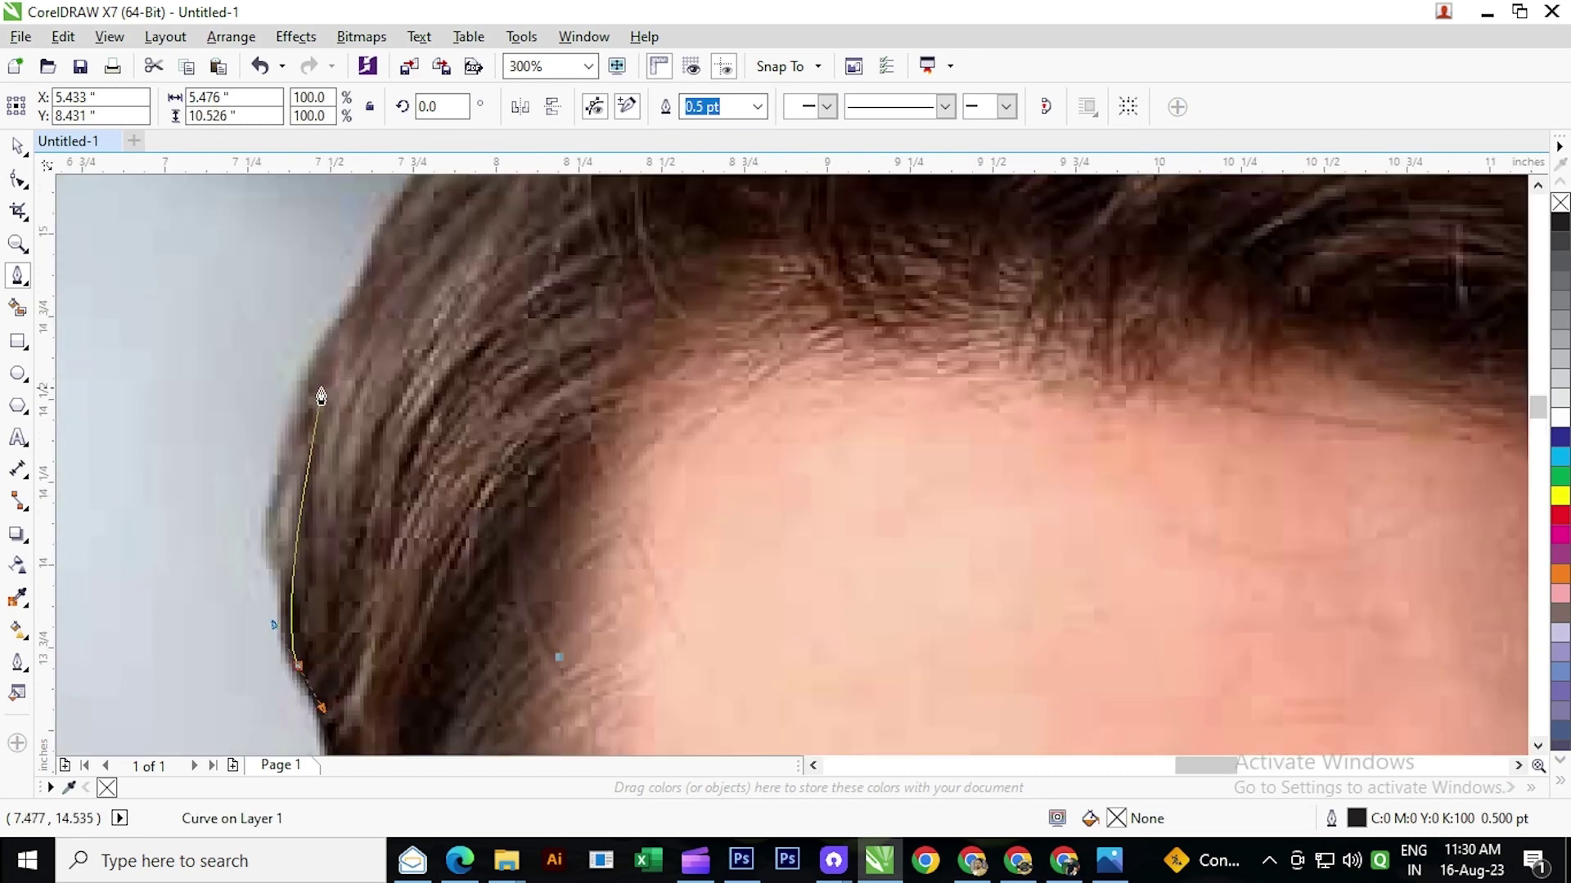
drag(314, 370, 317, 536)
click(291, 459)
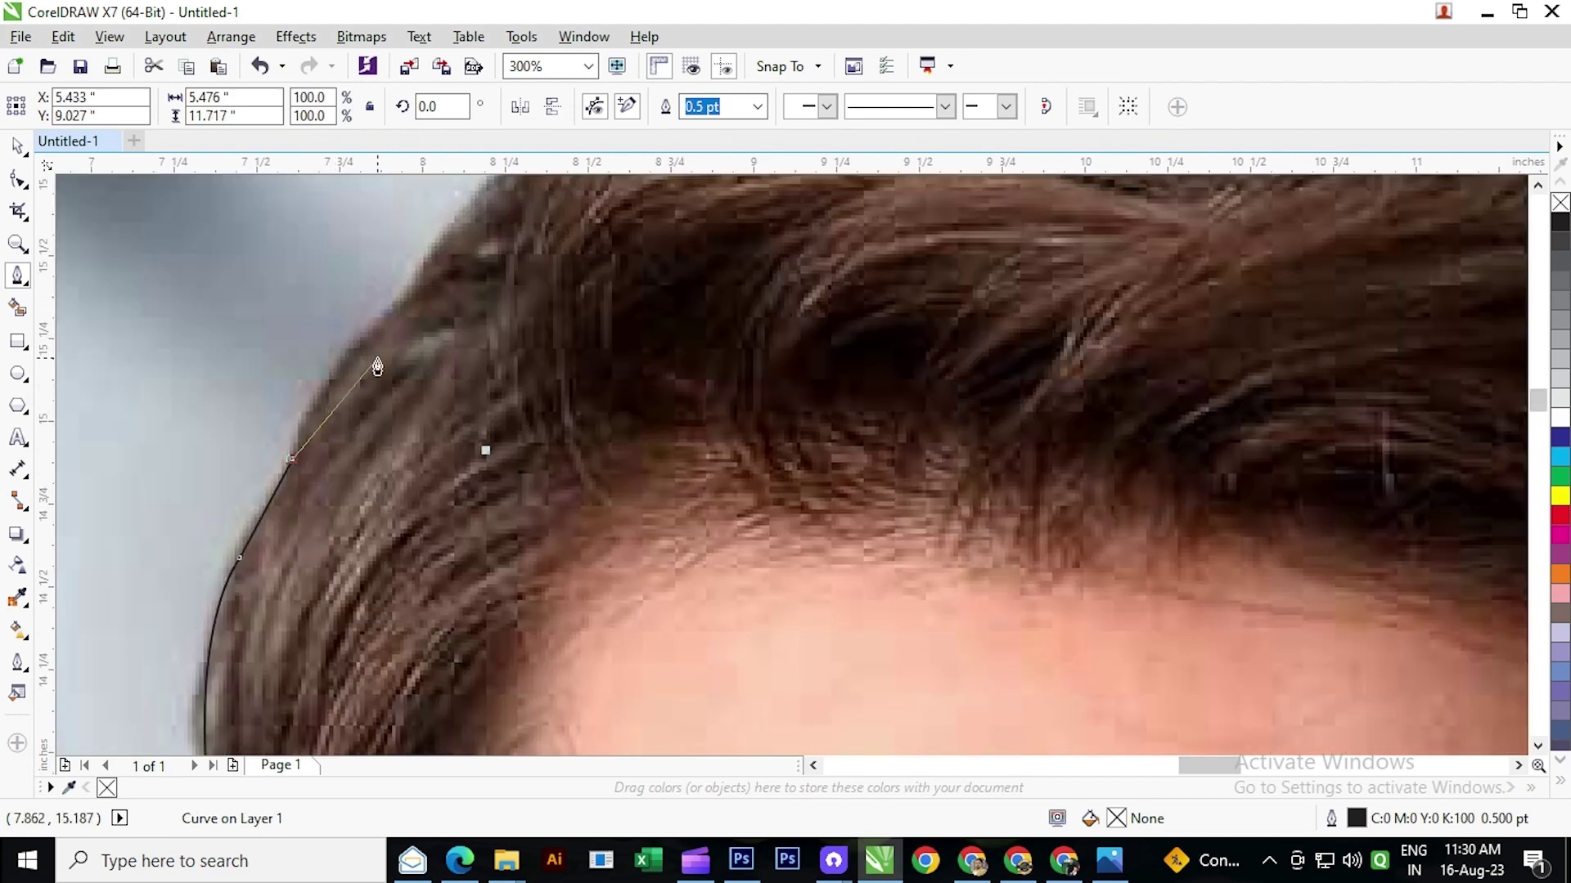
- Continue the curved outline up the left side of the hair and over the small bump at the upper left
drag(393, 328, 451, 291)
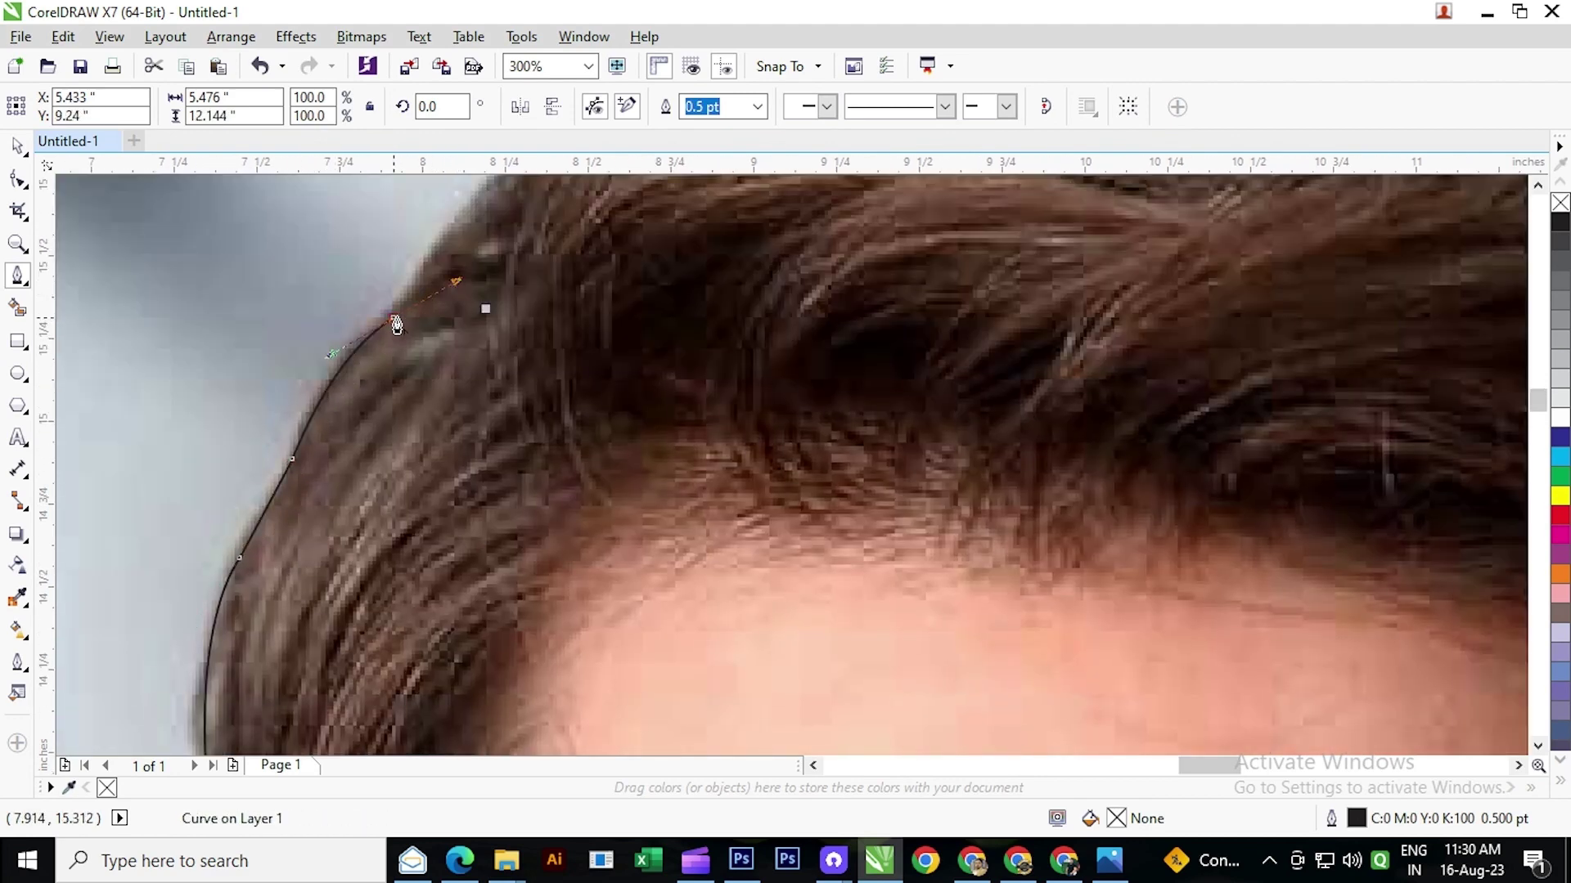
scroll(364, 347, down, 1)
scroll(352, 413, up, 1)
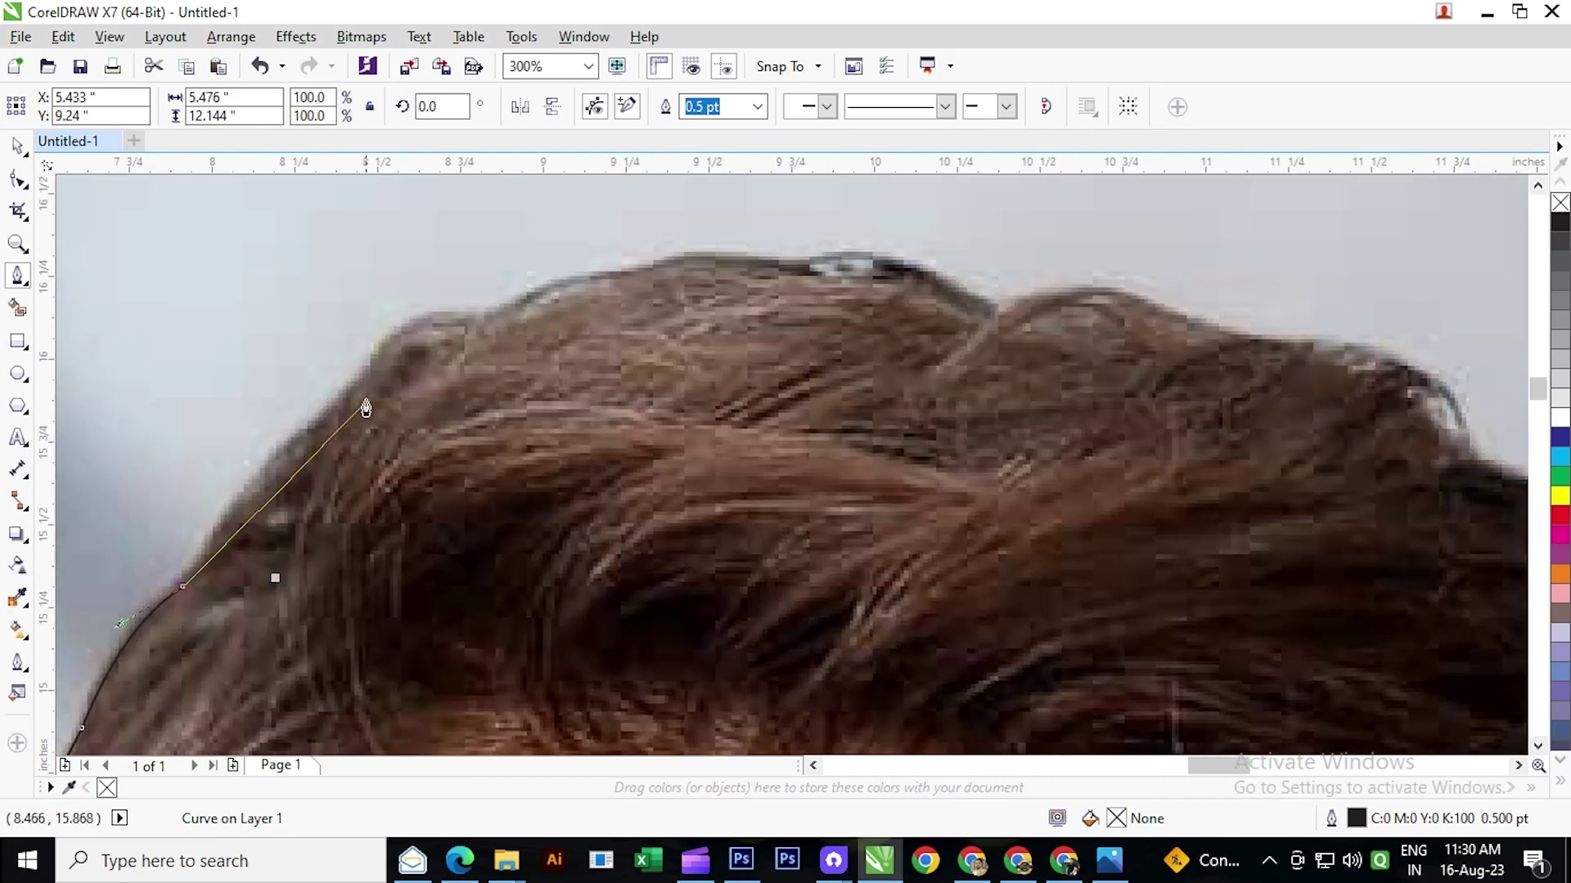
drag(403, 384, 566, 351)
click(475, 319)
drag(413, 354, 141, 473)
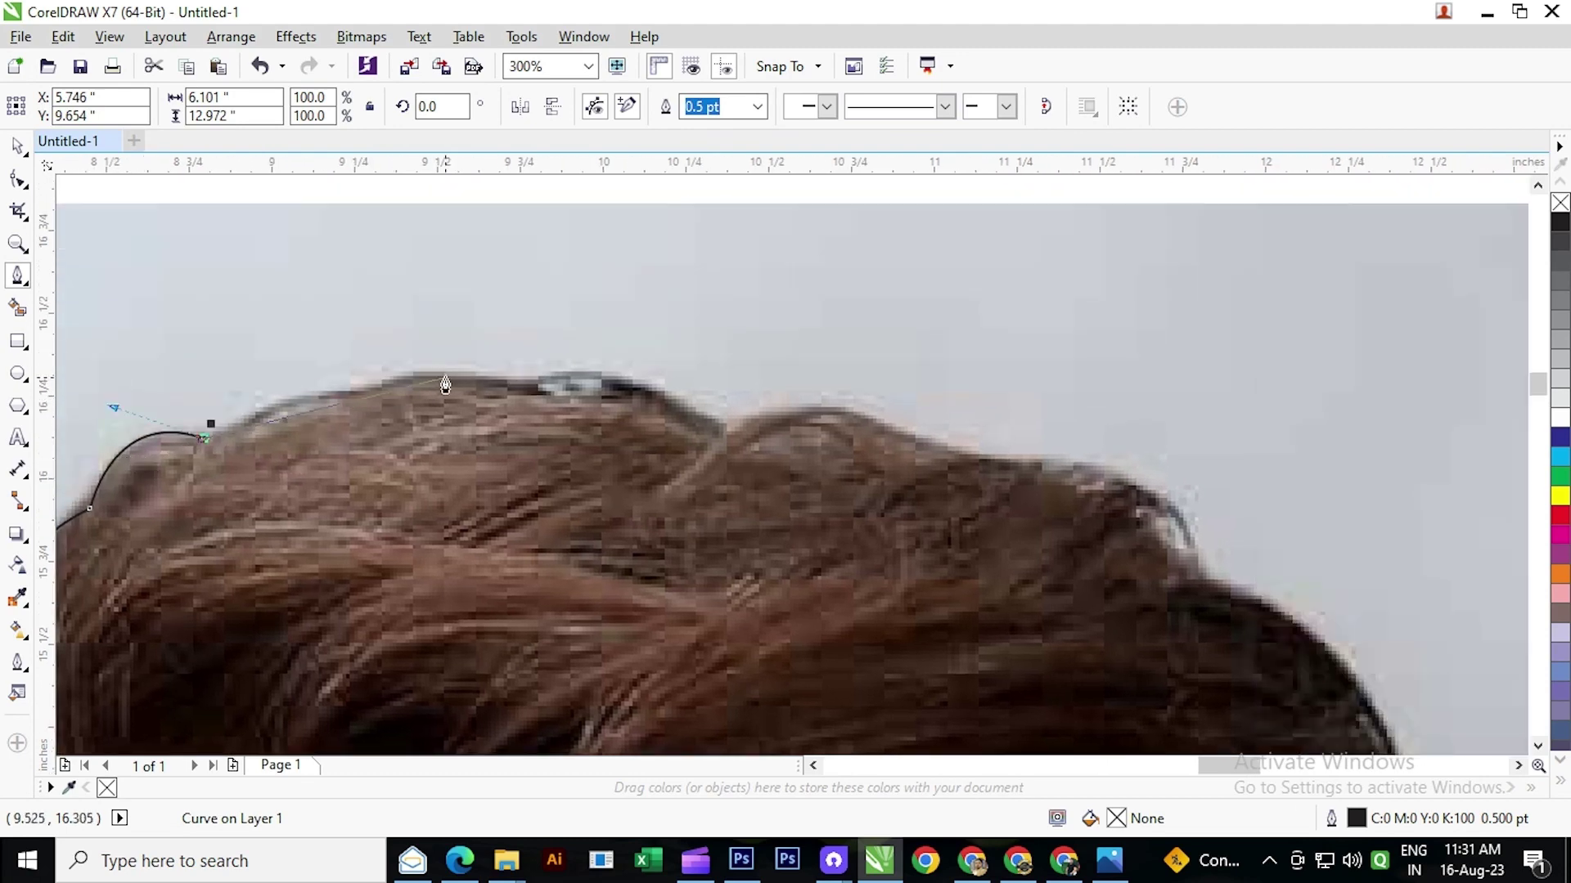
- Trace the outline across the top of the hair, following its waves to the tuft on the upper right
drag(446, 378, 570, 442)
scroll(574, 446, right, 5)
scroll(490, 409, down, 2)
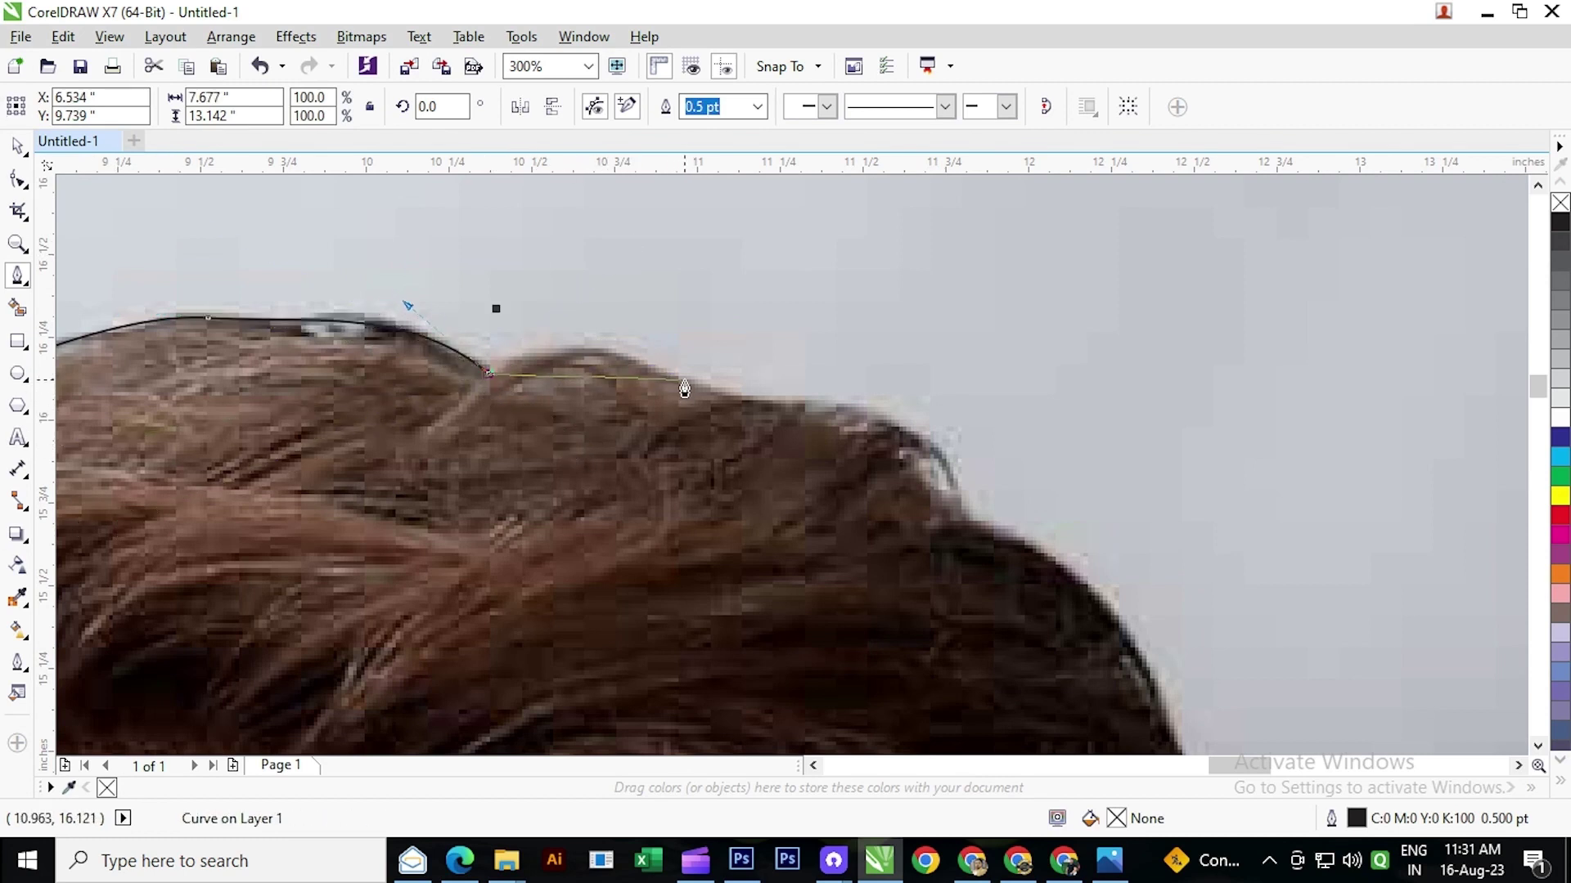
mouse_move(683, 381)
mouse_down()
mouse_move(766, 440)
mouse_move(821, 397)
mouse_move(833, 419)
mouse_up()
drag(933, 473, 559, 396)
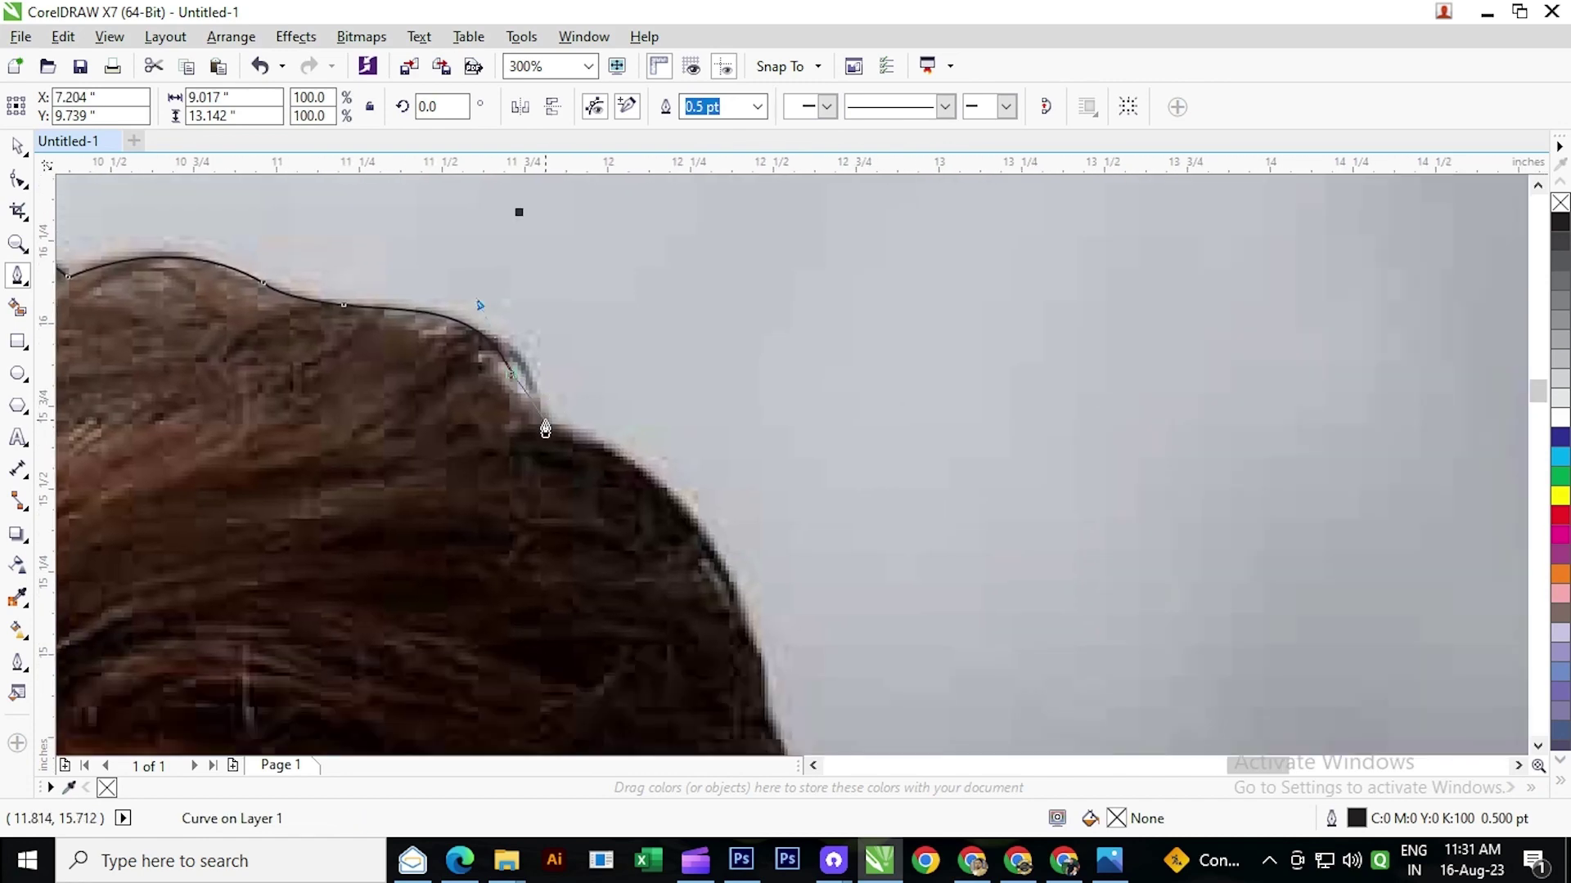
- Extend the outline from the tuft down the right side of the hair to the bulge beside the forehead
click(553, 435)
drag(688, 489, 562, 351)
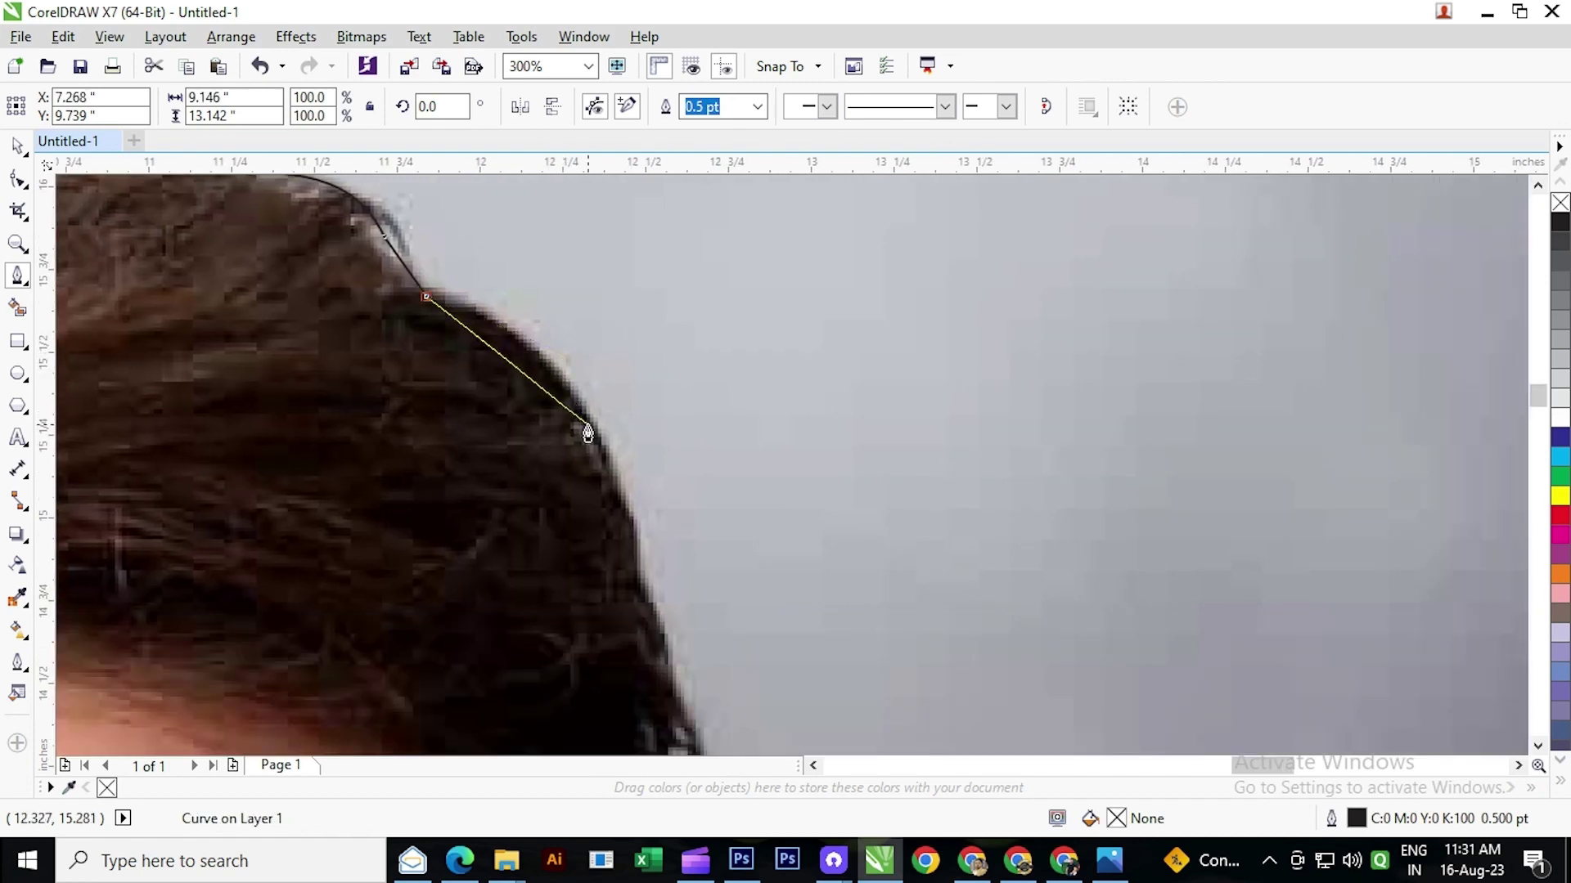
drag(598, 441, 646, 561)
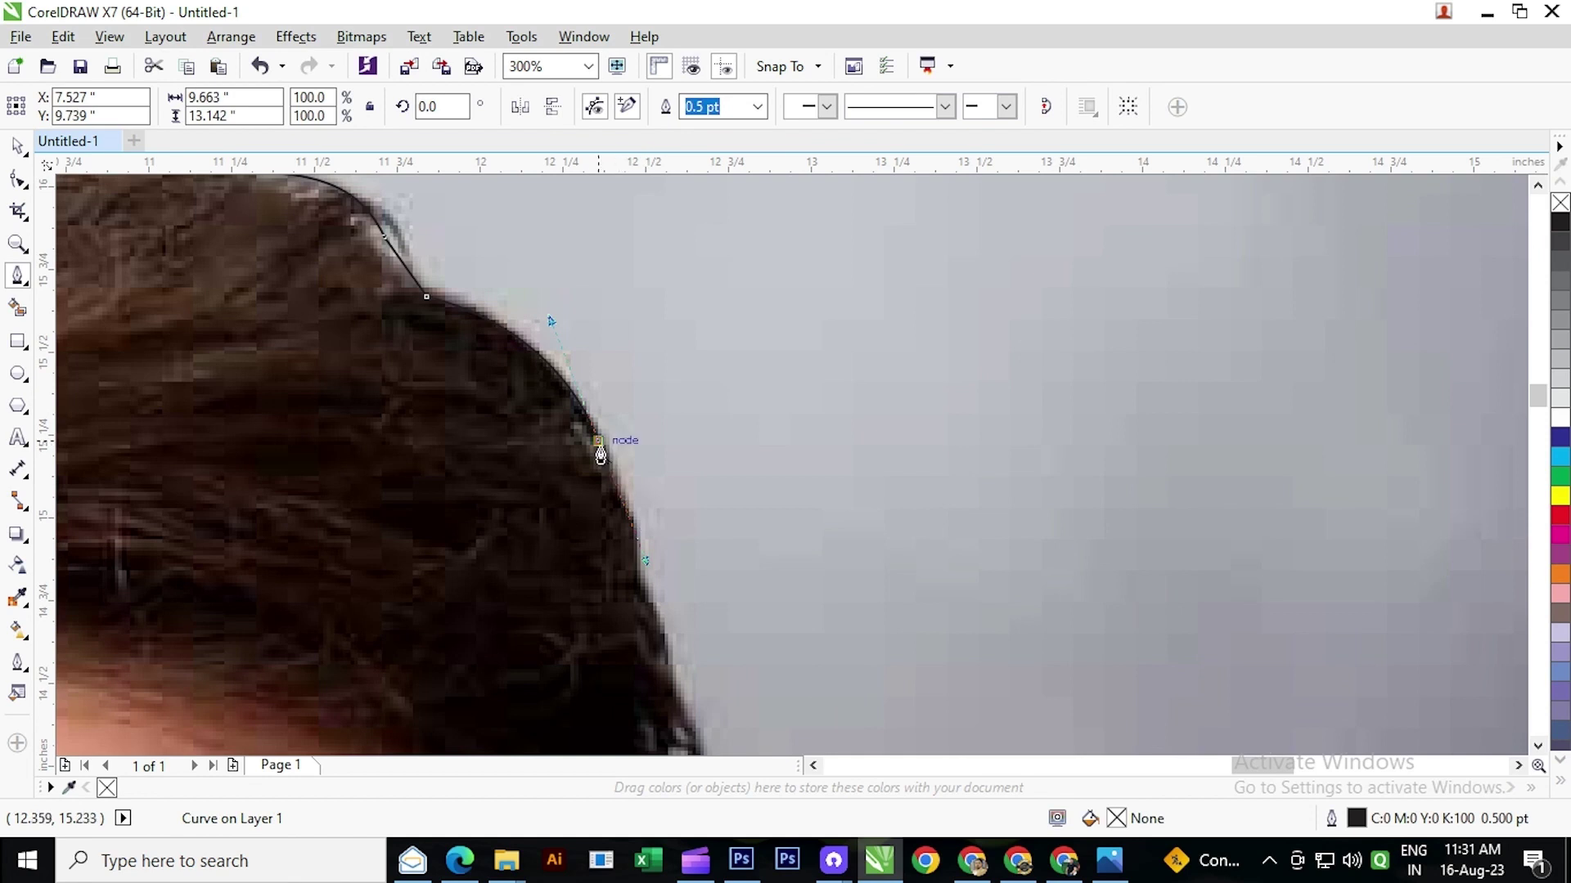
scroll(624, 510, down, 3)
scroll(624, 511, right, 1)
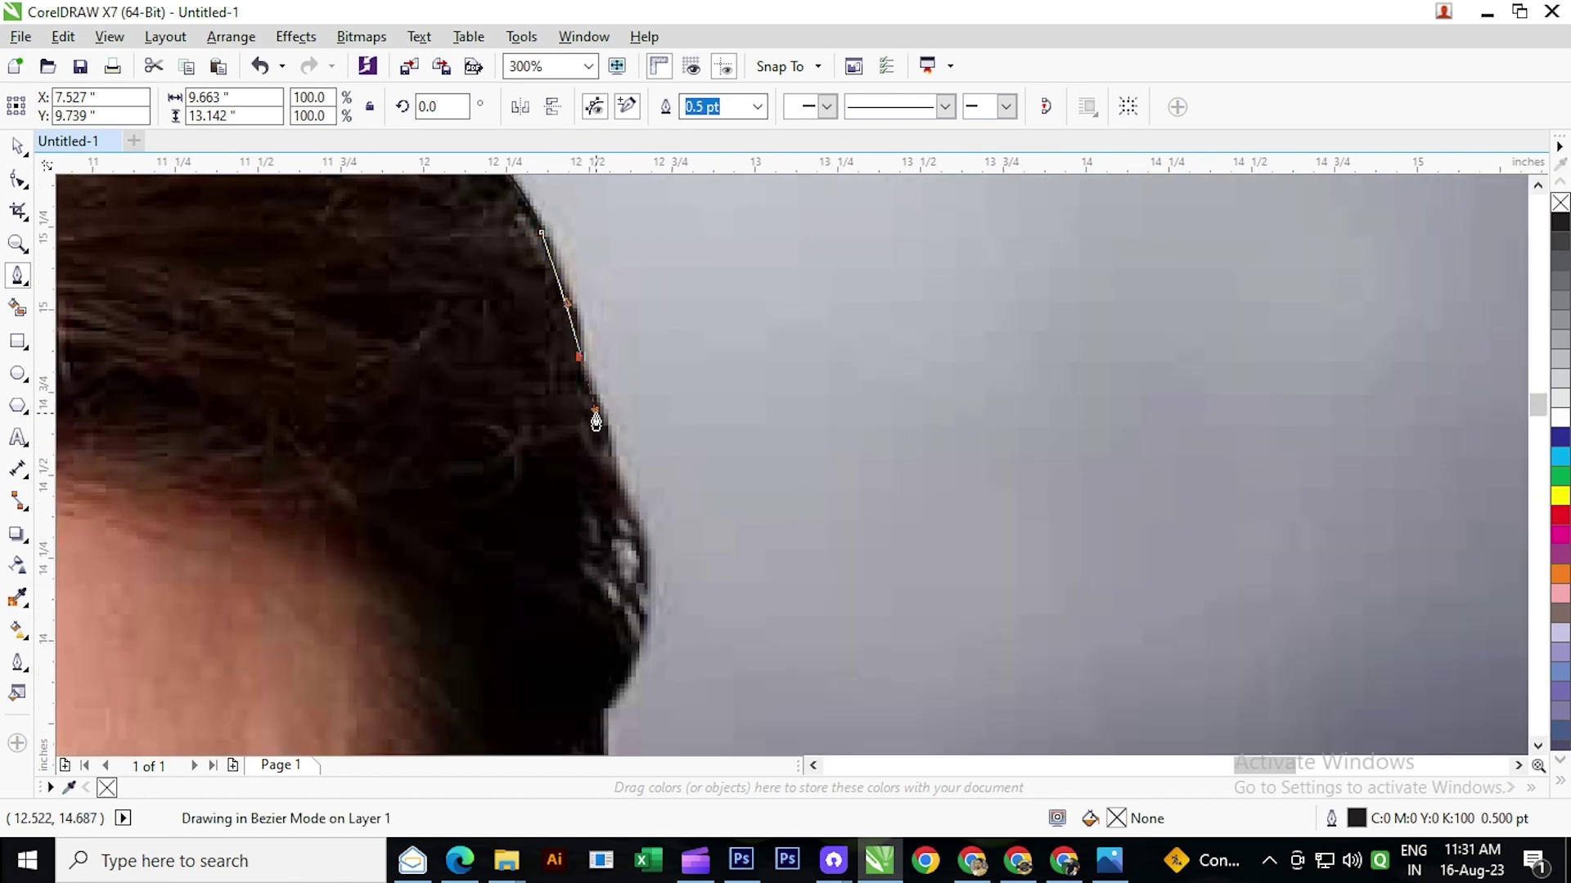
drag(596, 425, 624, 551)
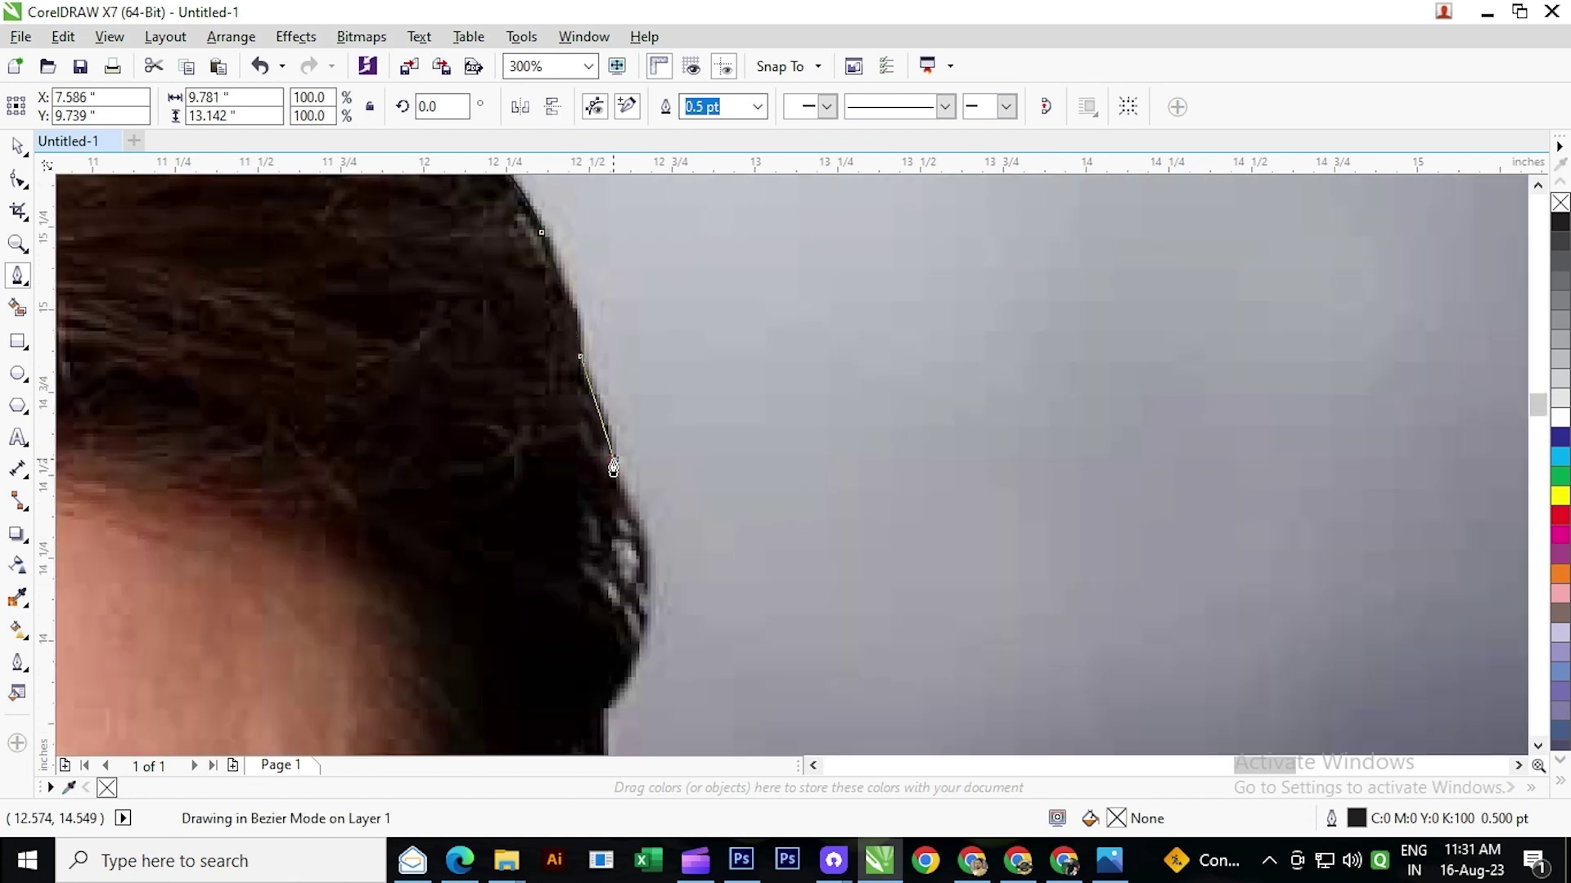
click(645, 566)
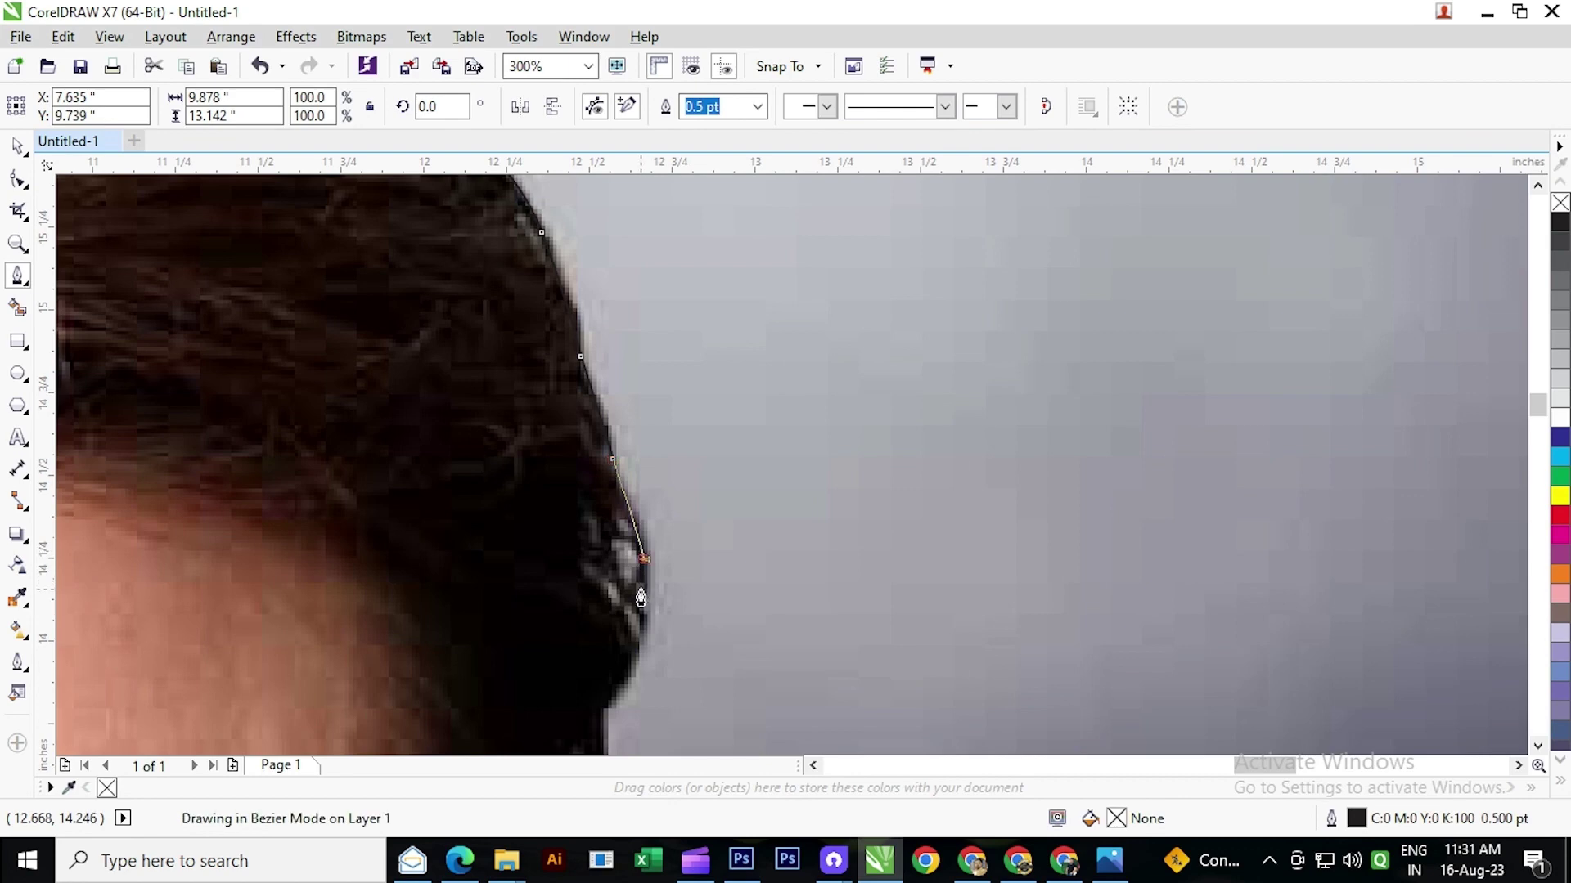
- Curve the outline around the hair bulge and into the notch just beneath it
scroll(634, 614, up, 2)
drag(626, 673, 599, 711)
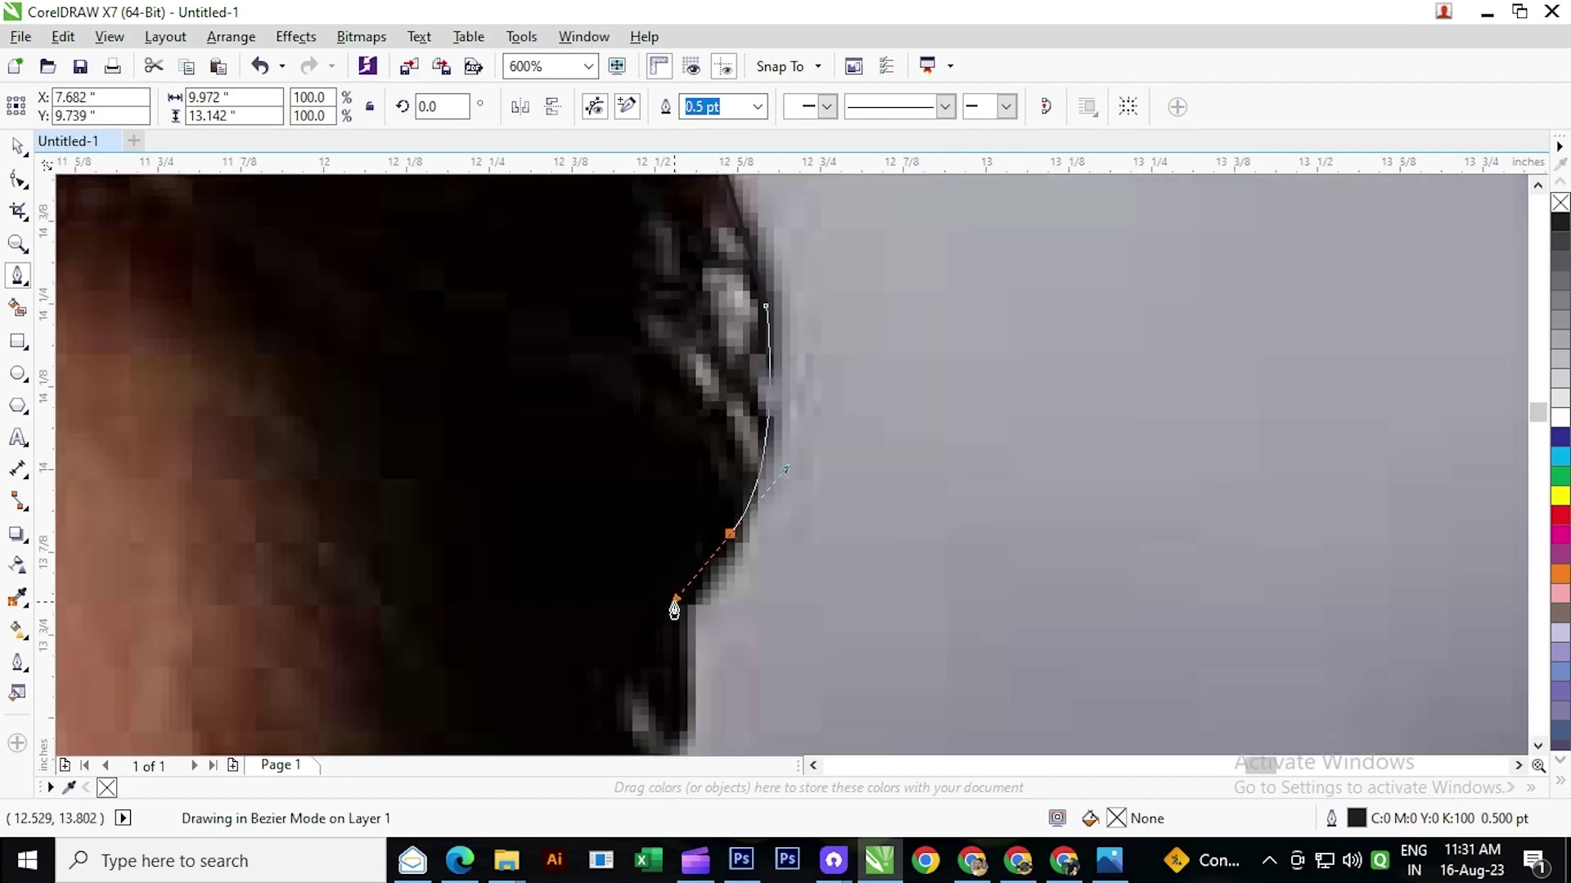
drag(674, 610, 667, 621)
scroll(756, 516, down, 2)
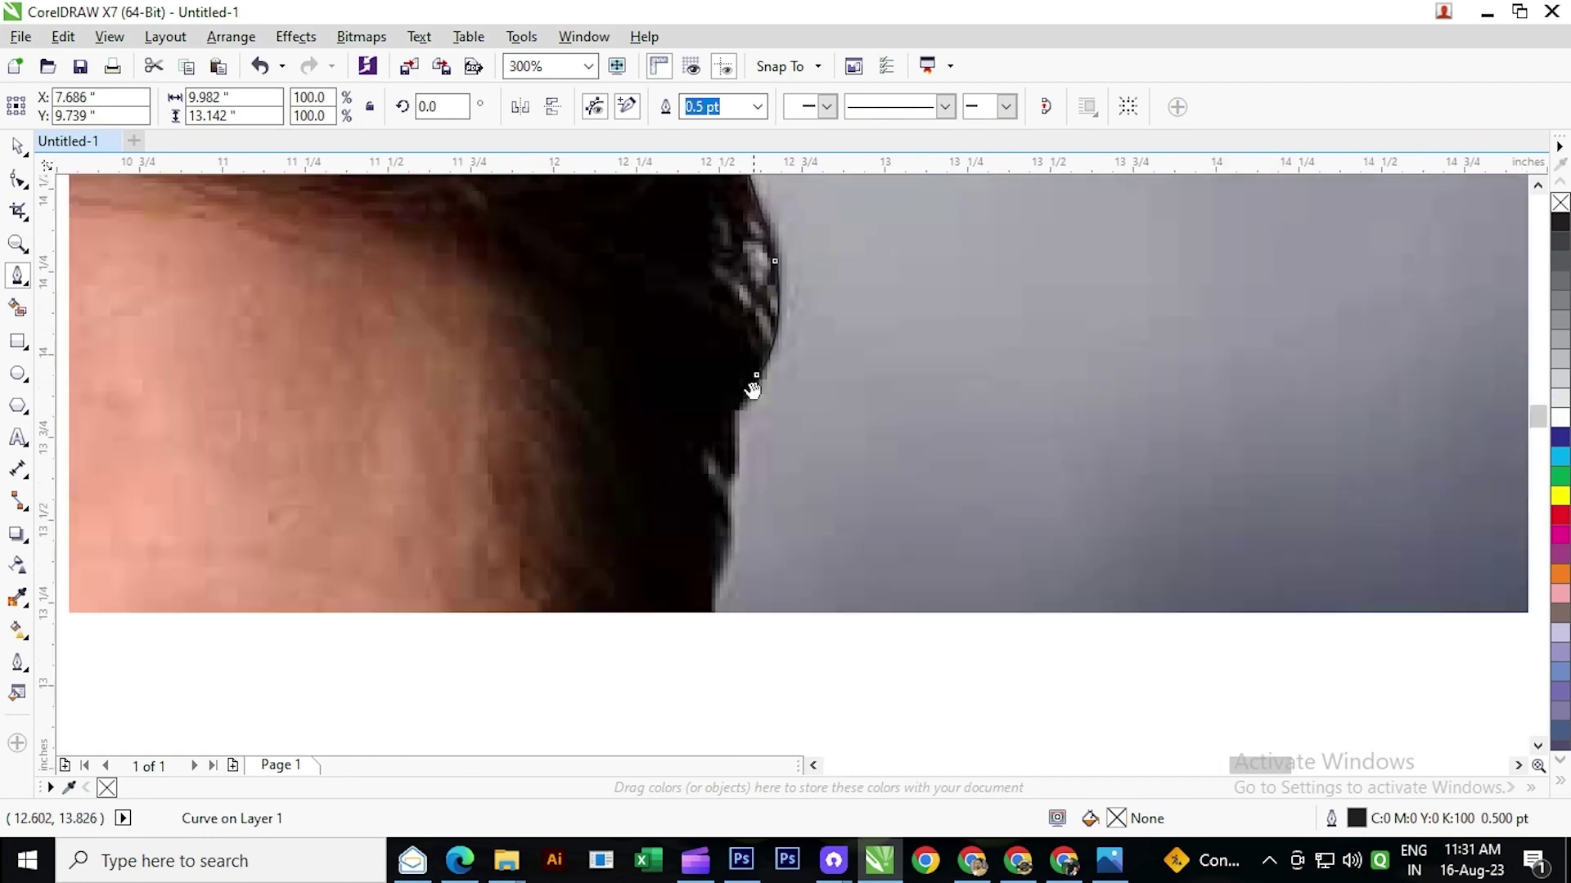
click(731, 393)
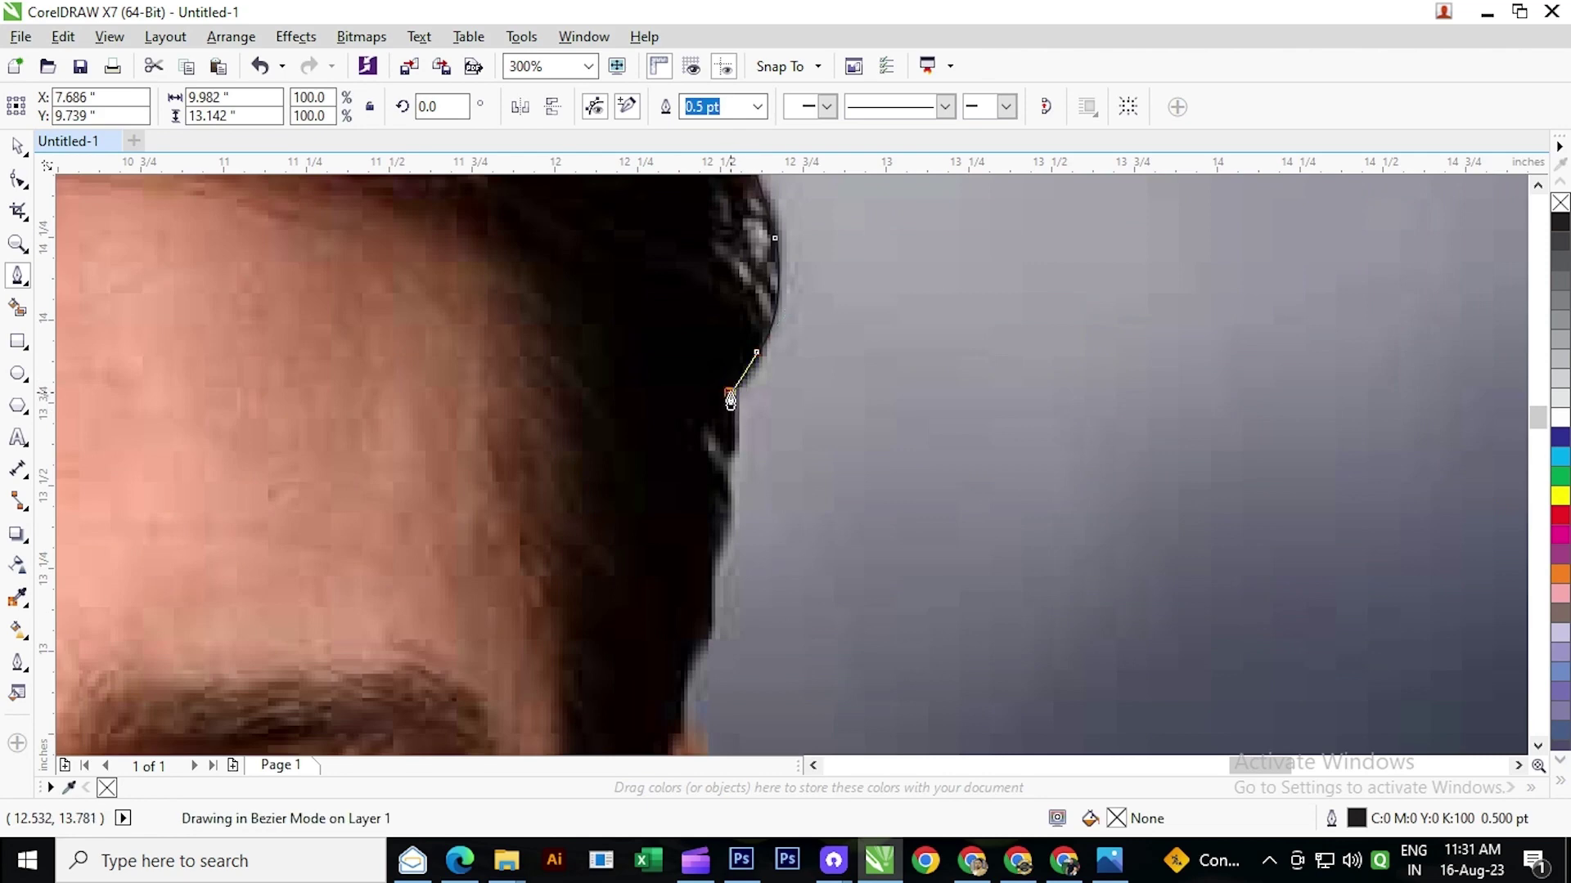
- Trace the right hair edge from the notch down to the top of the right ear
click(730, 475)
drag(721, 533, 689, 455)
scroll(721, 394, up, 2)
scroll(715, 431, down, 2)
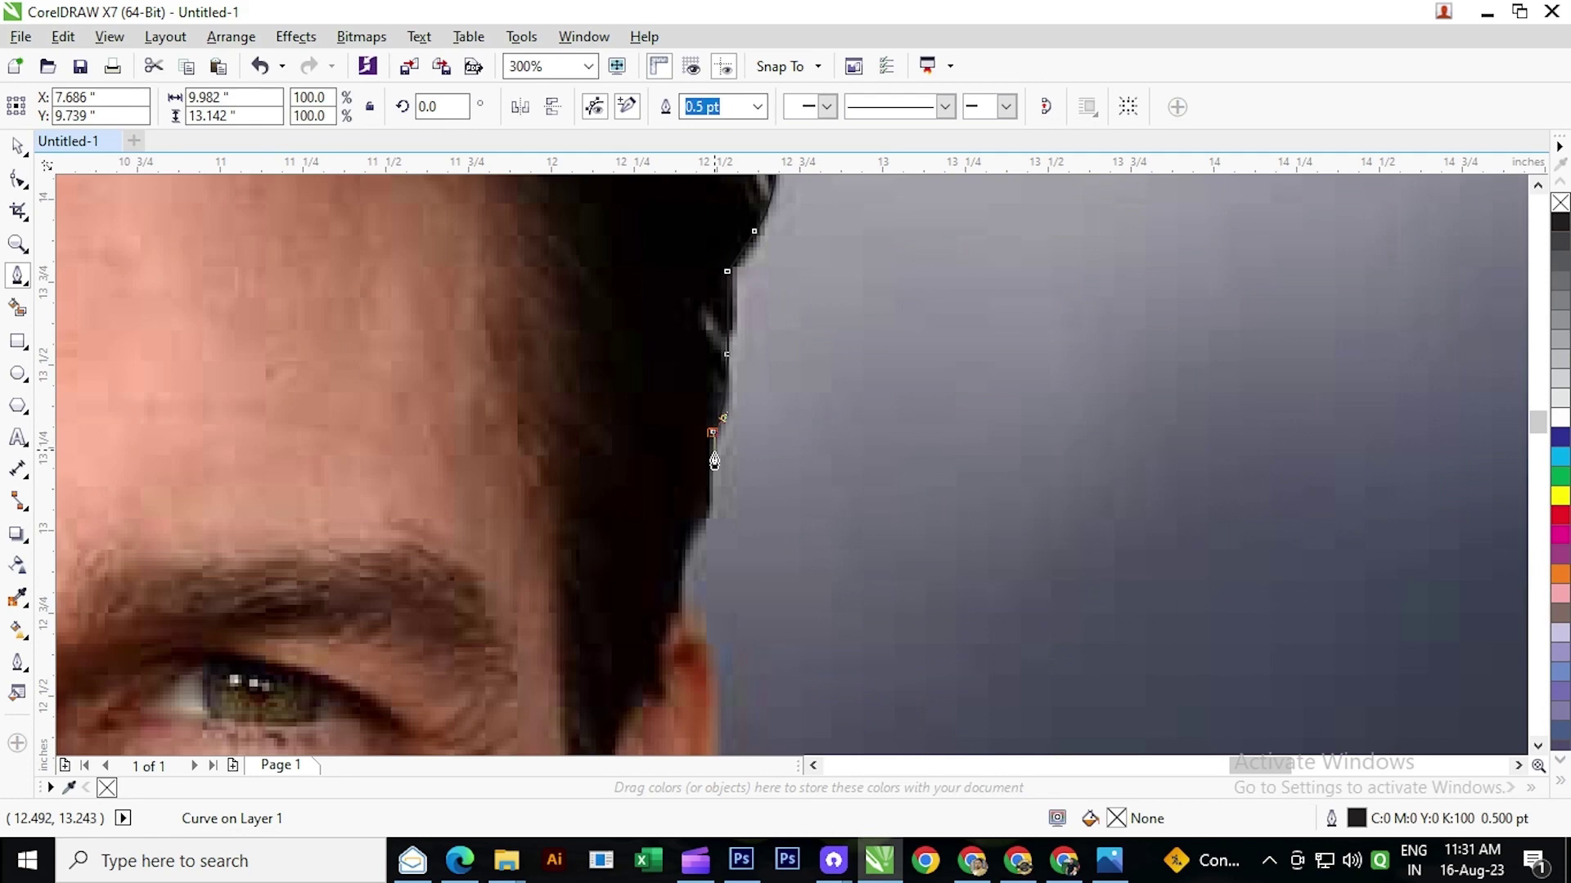
click(707, 499)
drag(684, 534, 683, 573)
- Trace the right ear's outer edge down and curve around the earlobe to where it meets the cheek
scroll(689, 589, down, 4)
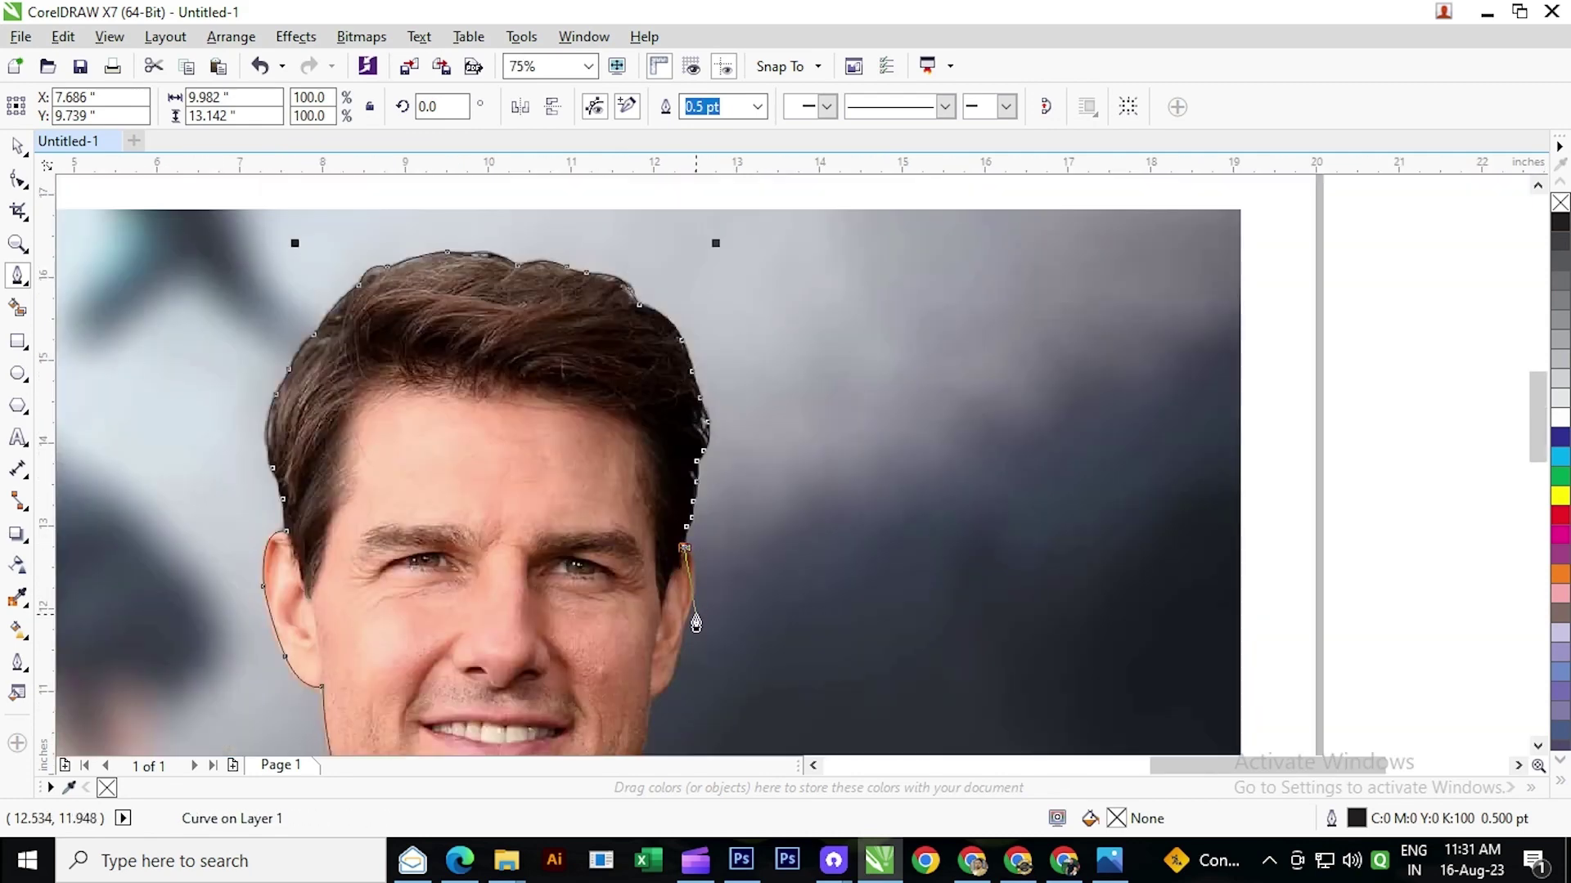
scroll(697, 611, up, 4)
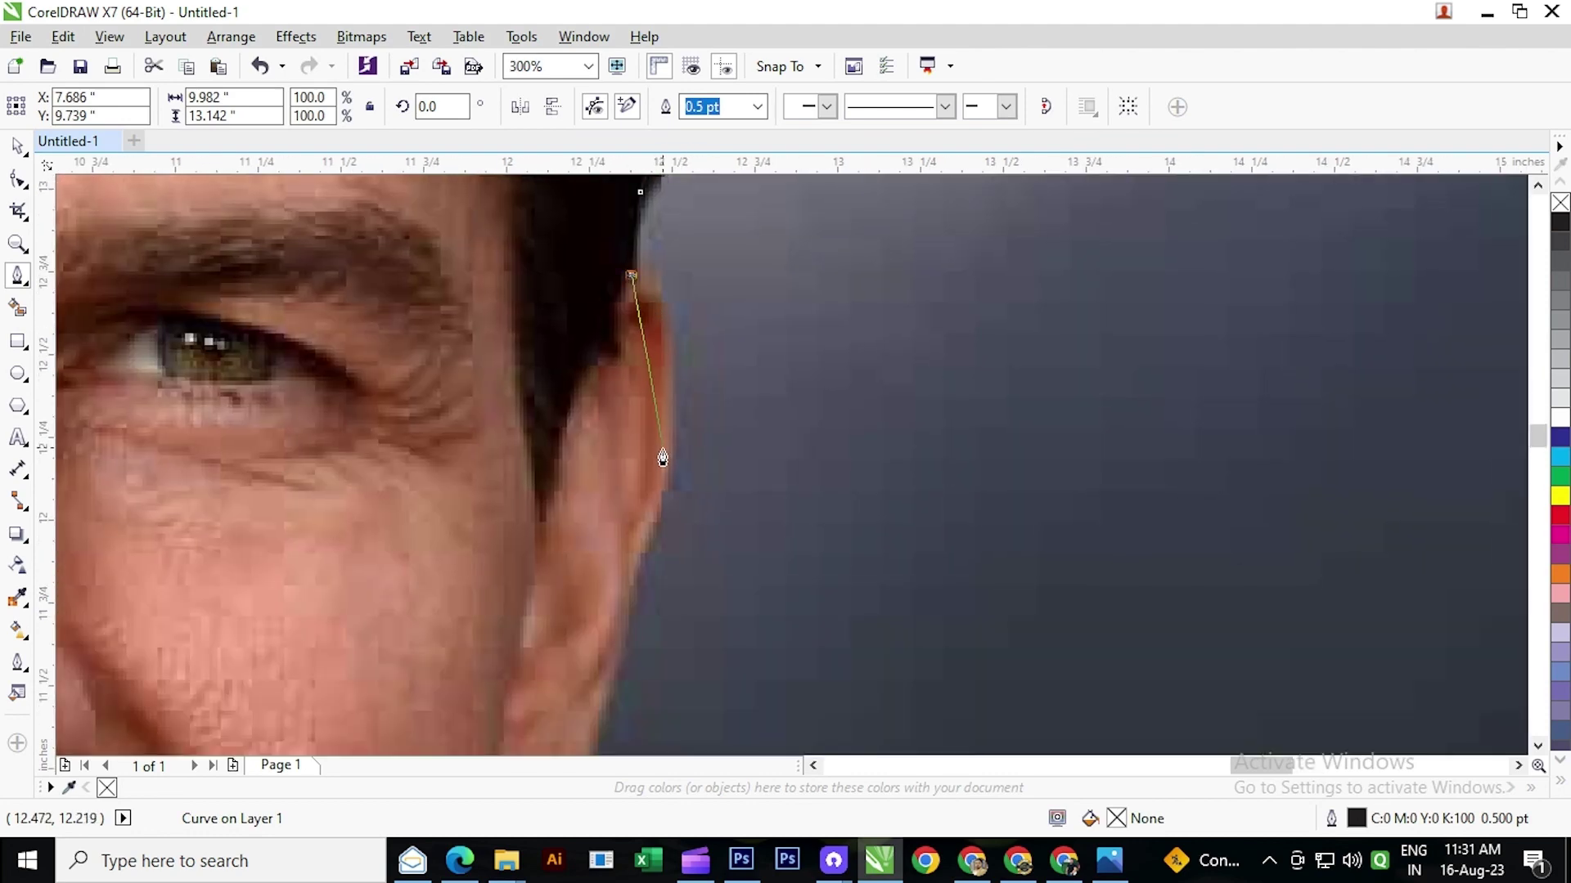
drag(673, 431, 757, 219)
click(615, 672)
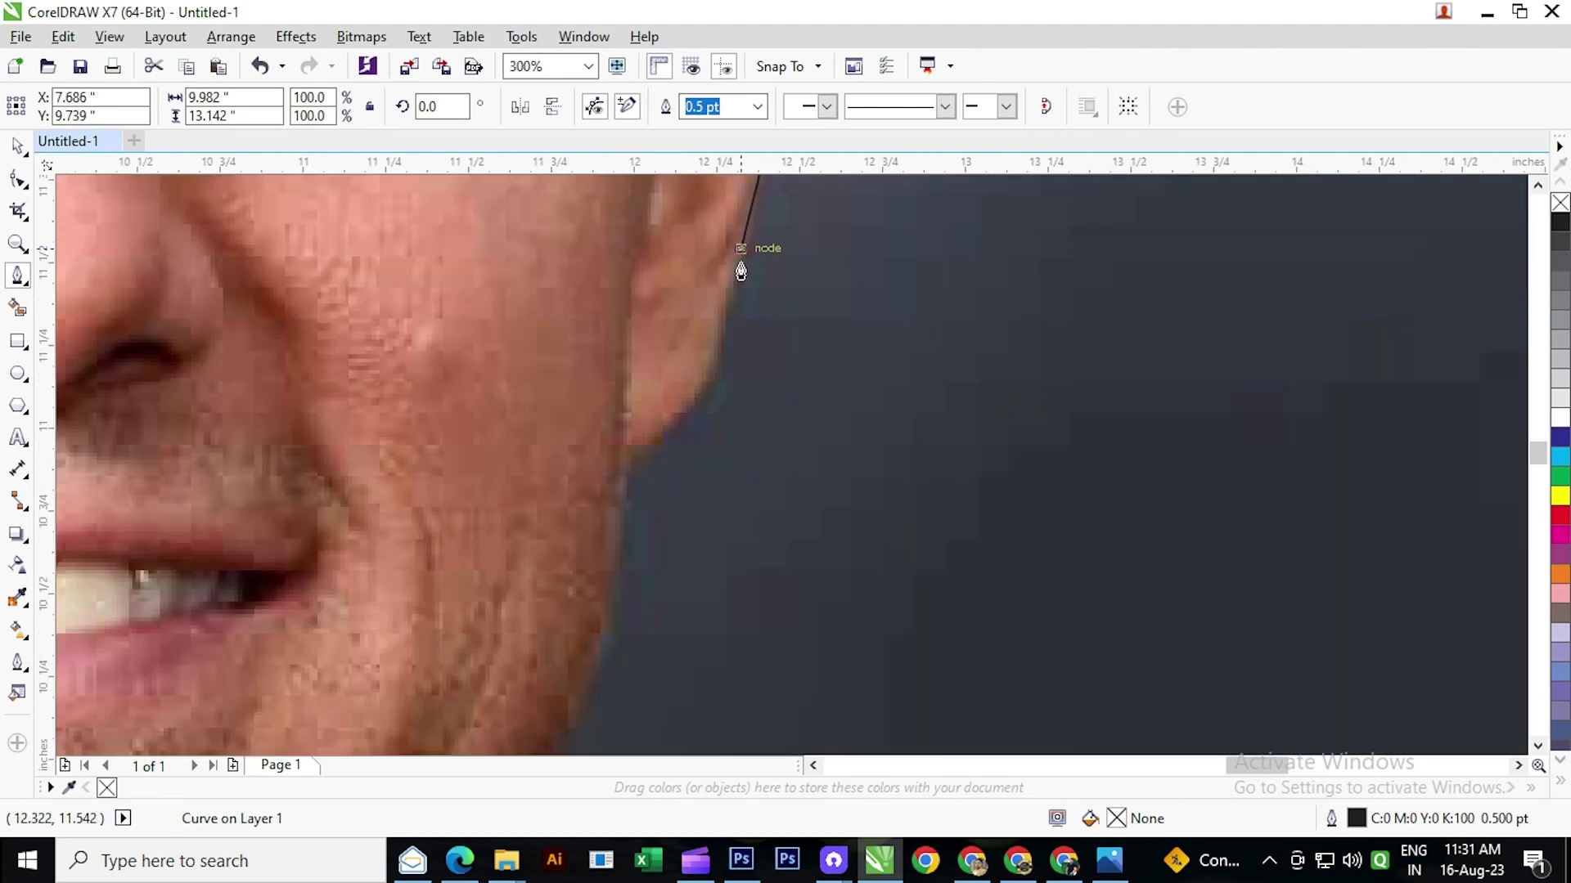
click(710, 349)
scroll(694, 395, up, 1)
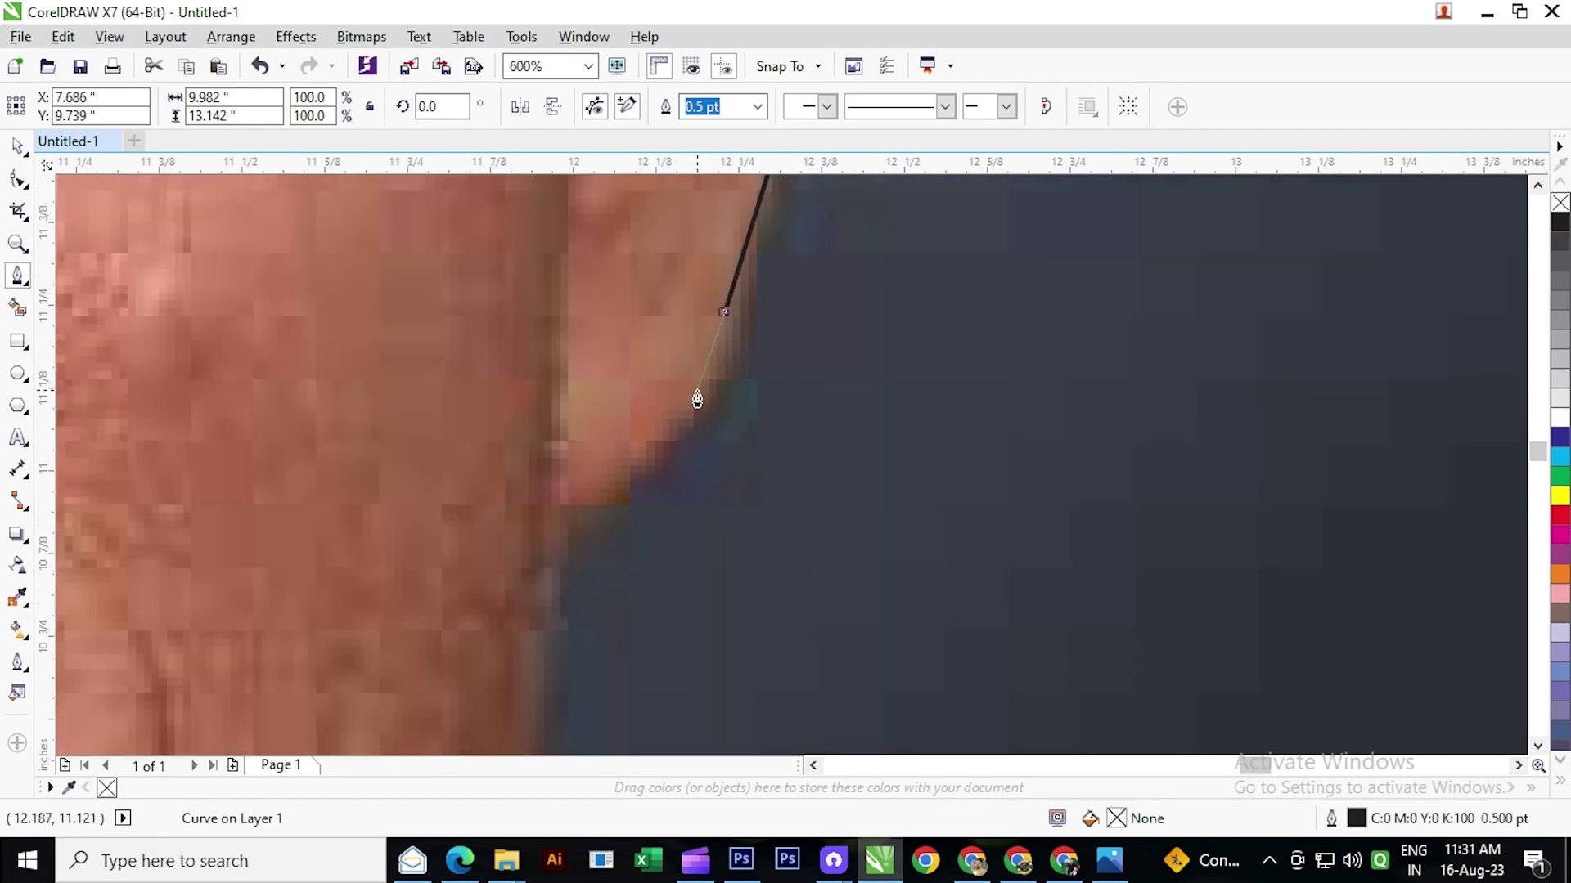
drag(698, 400, 749, 454)
scroll(749, 455, down, 1)
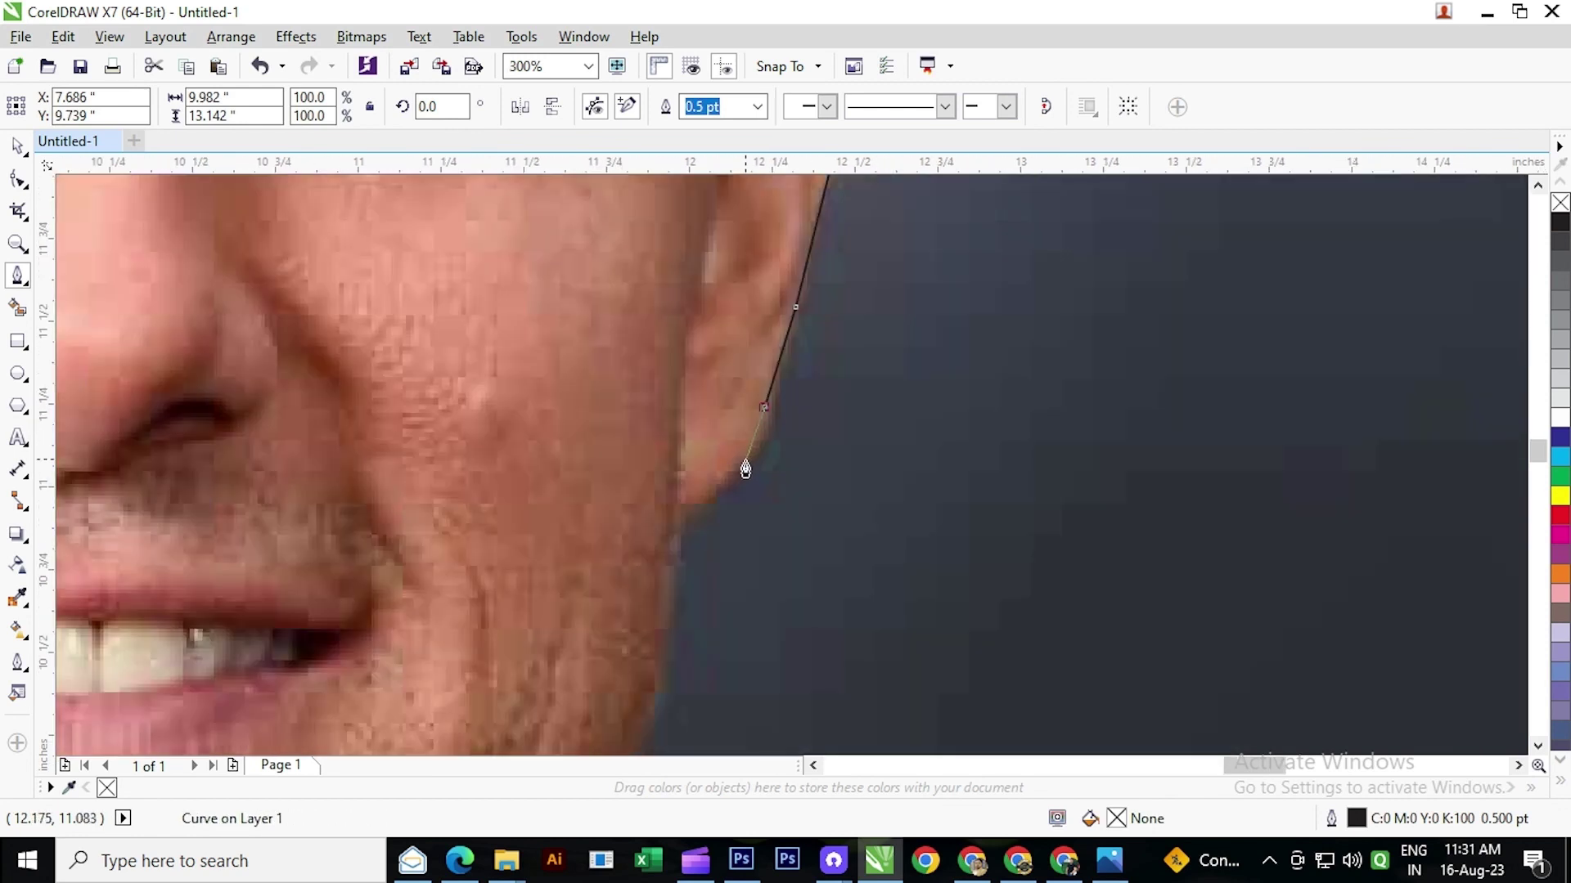
click(678, 497)
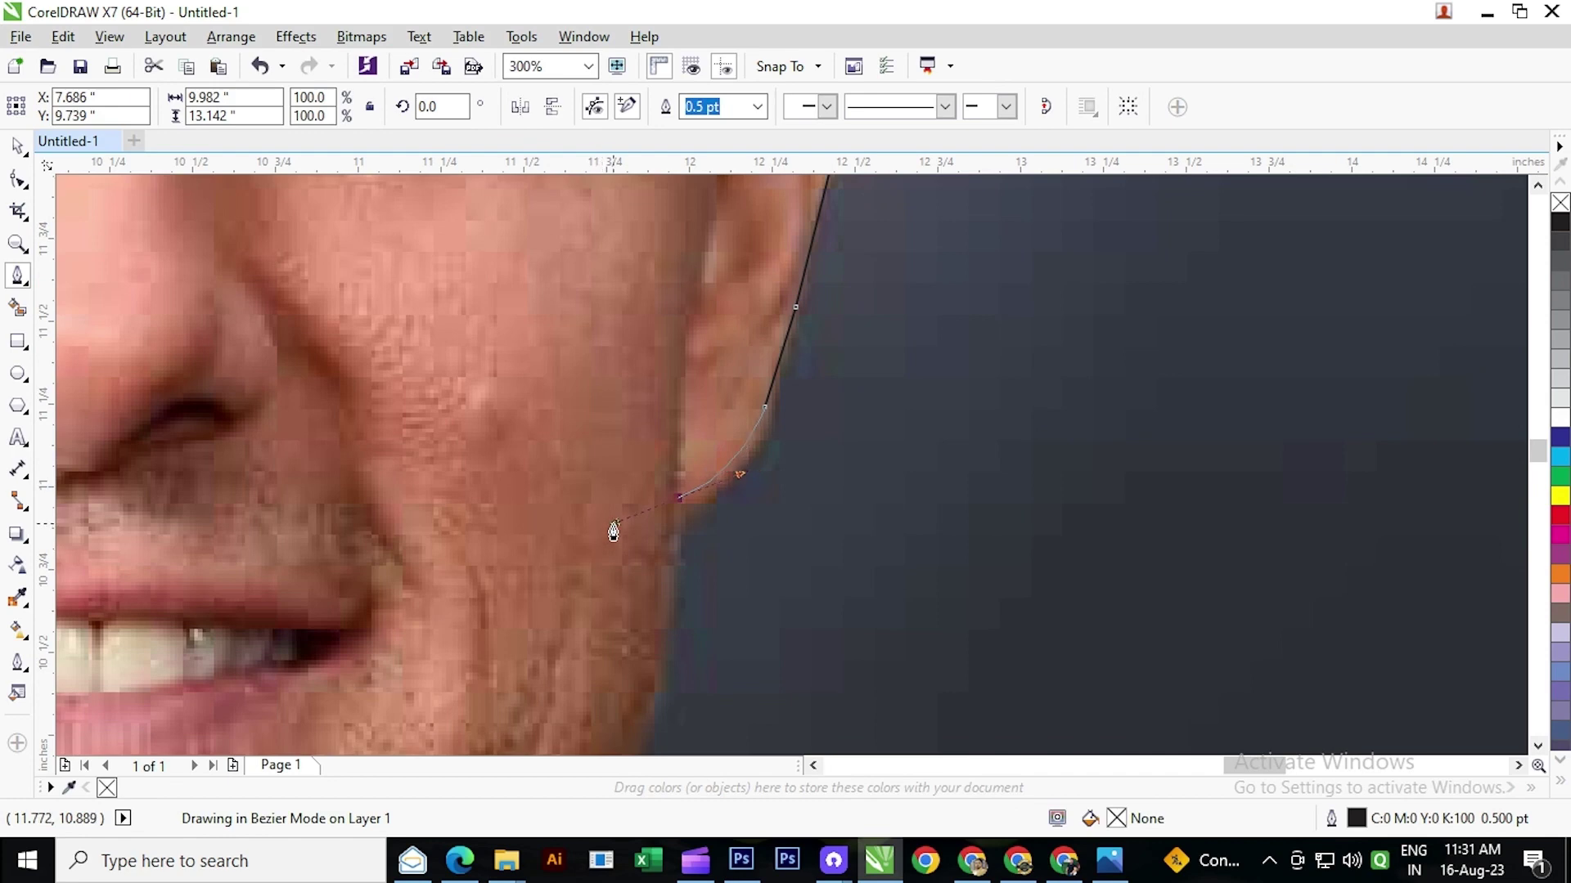
drag(614, 526, 640, 577)
- Trace the right jaw and the side of the neck down onto the tip of the jacket collar
scroll(678, 506, down, 3)
scroll(640, 577, down, 3)
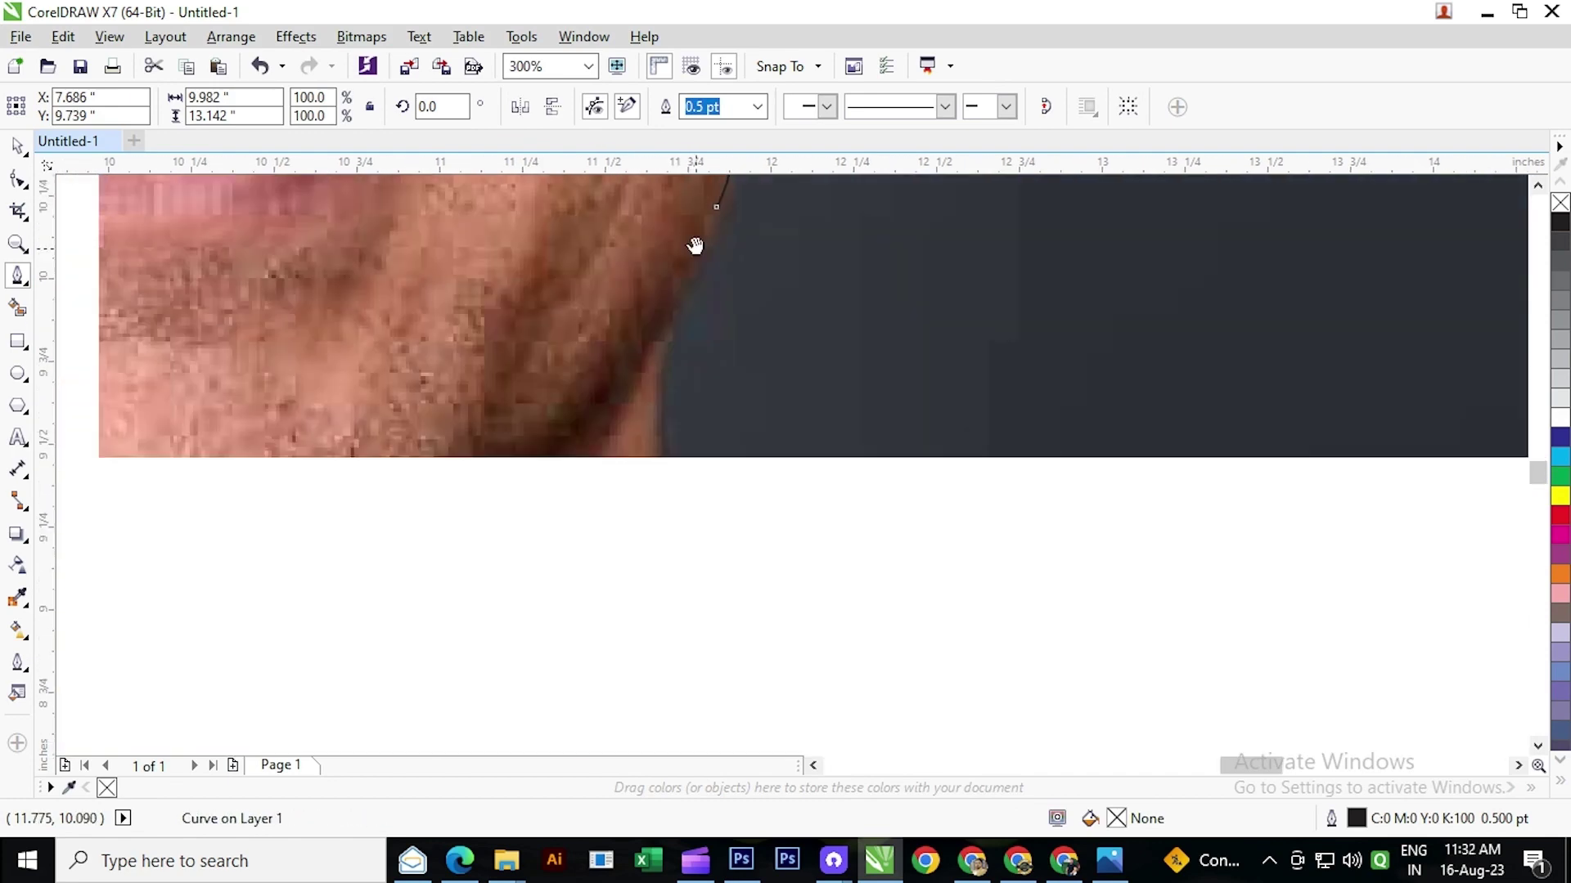
click(664, 313)
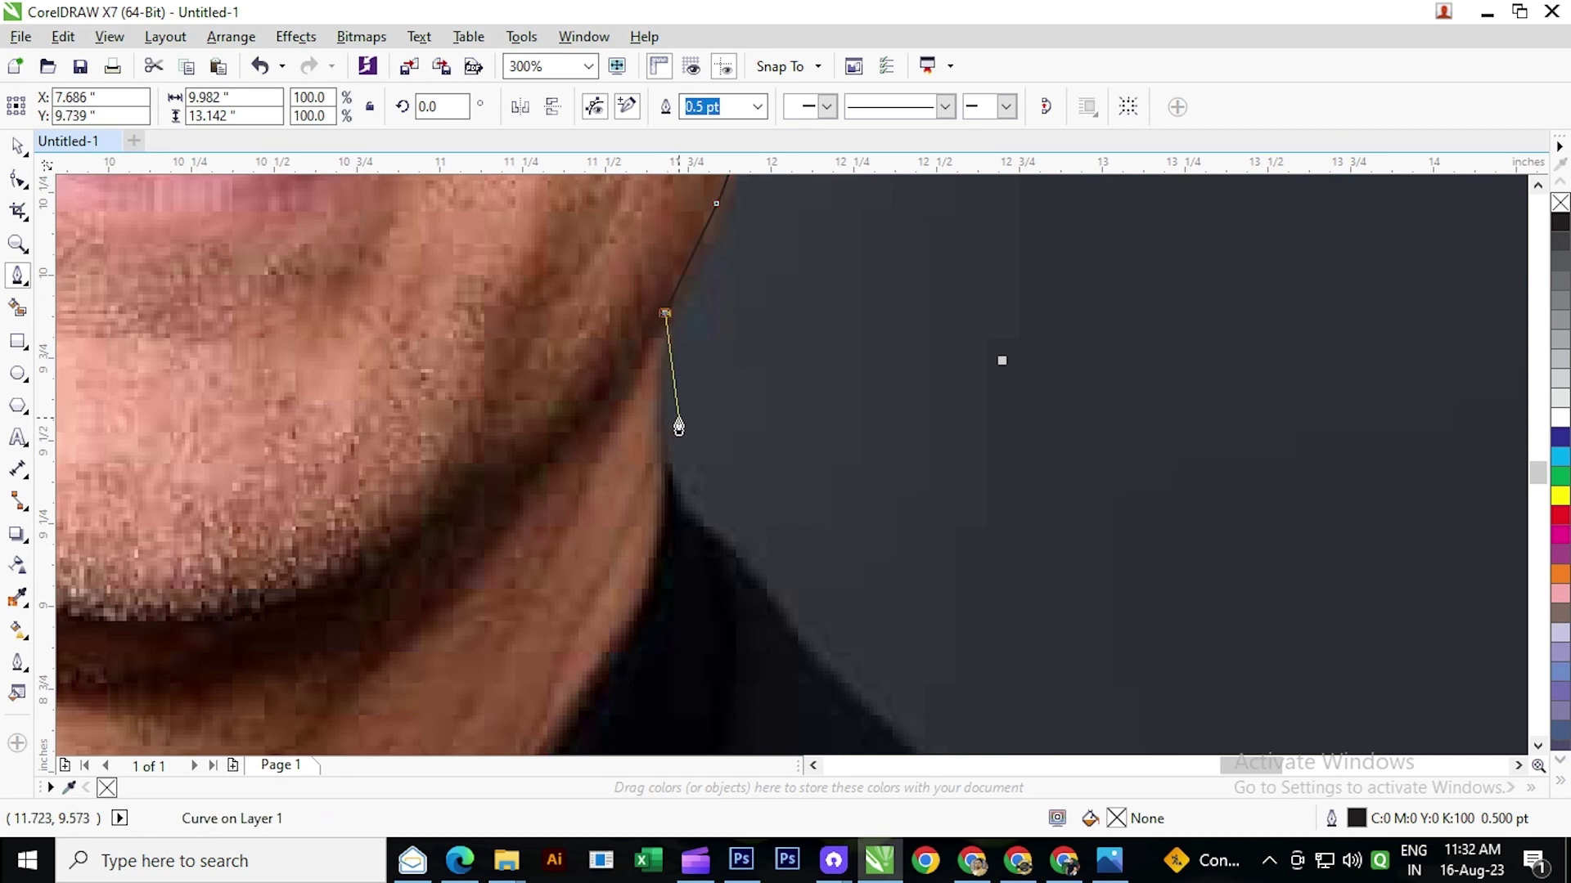
click(660, 468)
drag(742, 489, 546, 365)
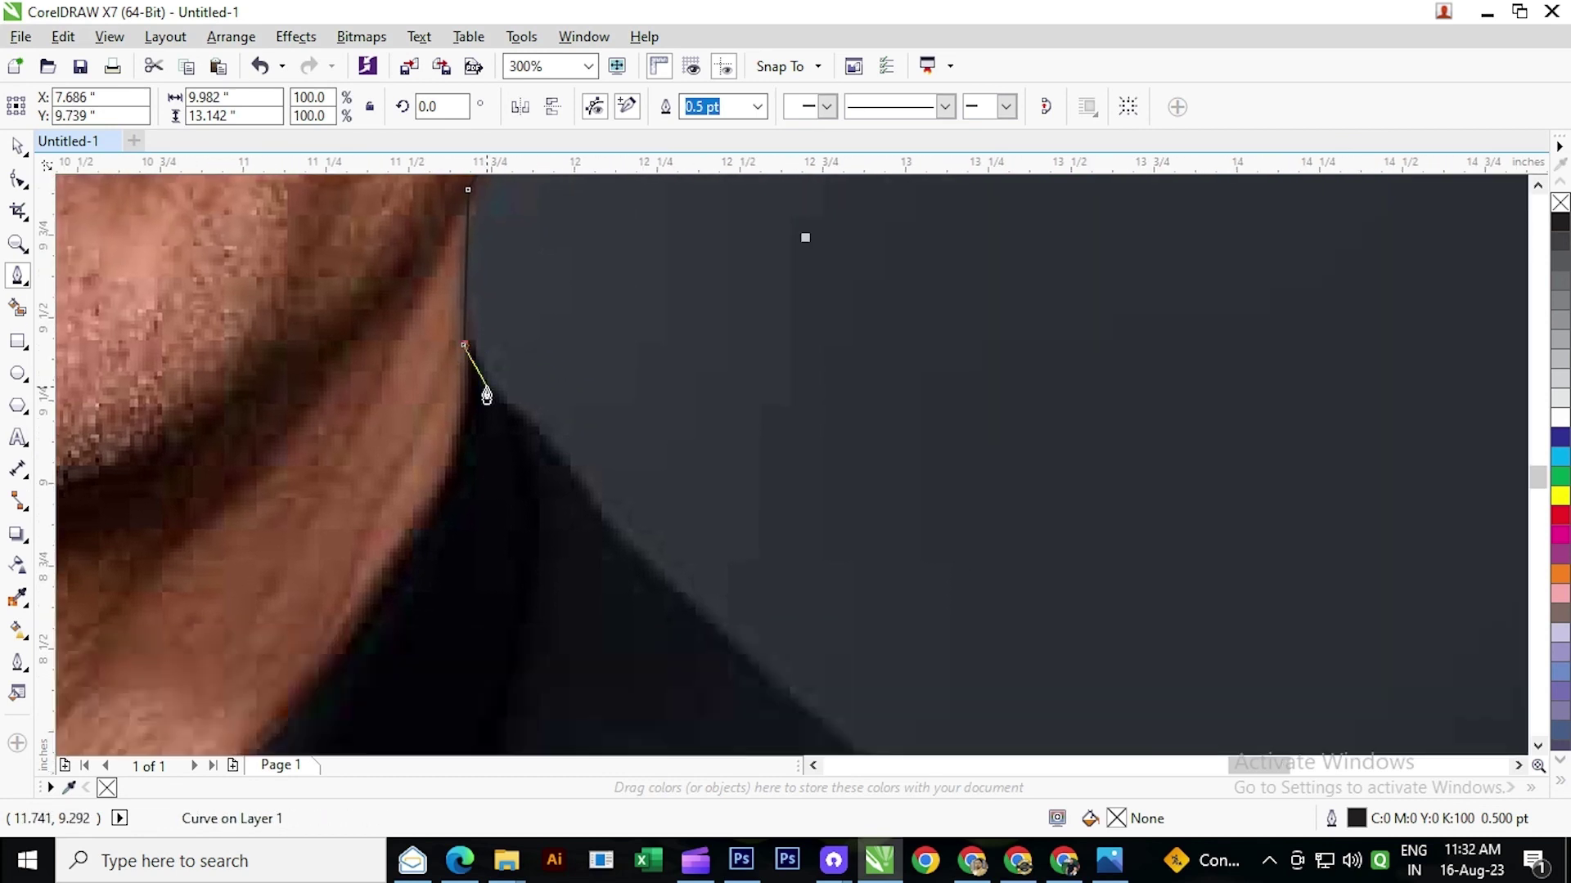
drag(512, 419, 527, 431)
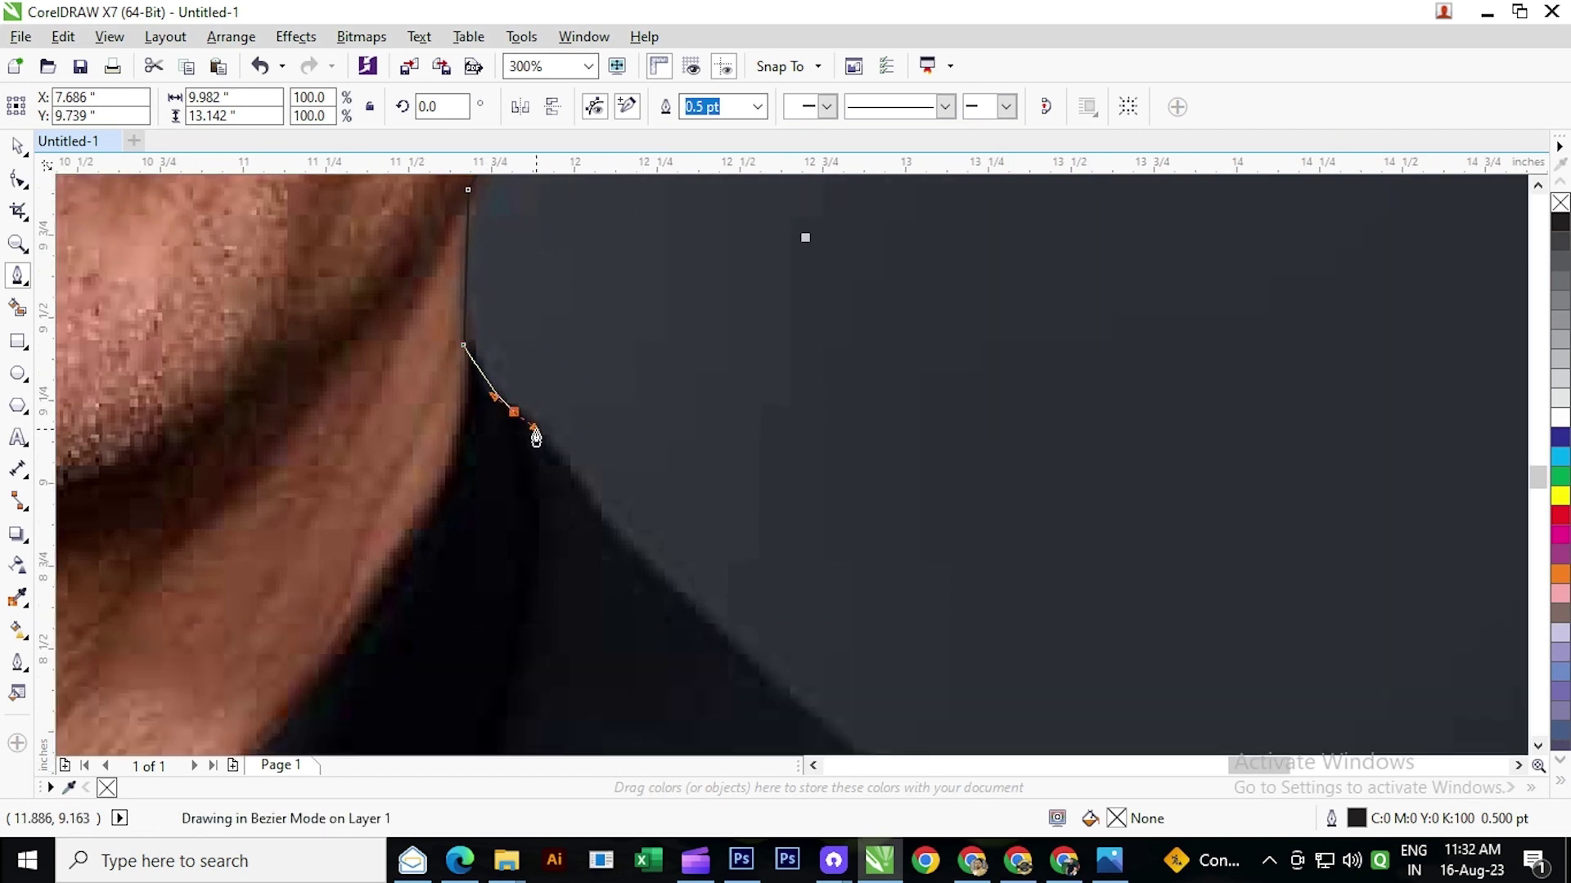
- Continue the outline from the collar tip down the collar edge onto the right shoulder
click(710, 635)
scroll(560, 465, down, 1)
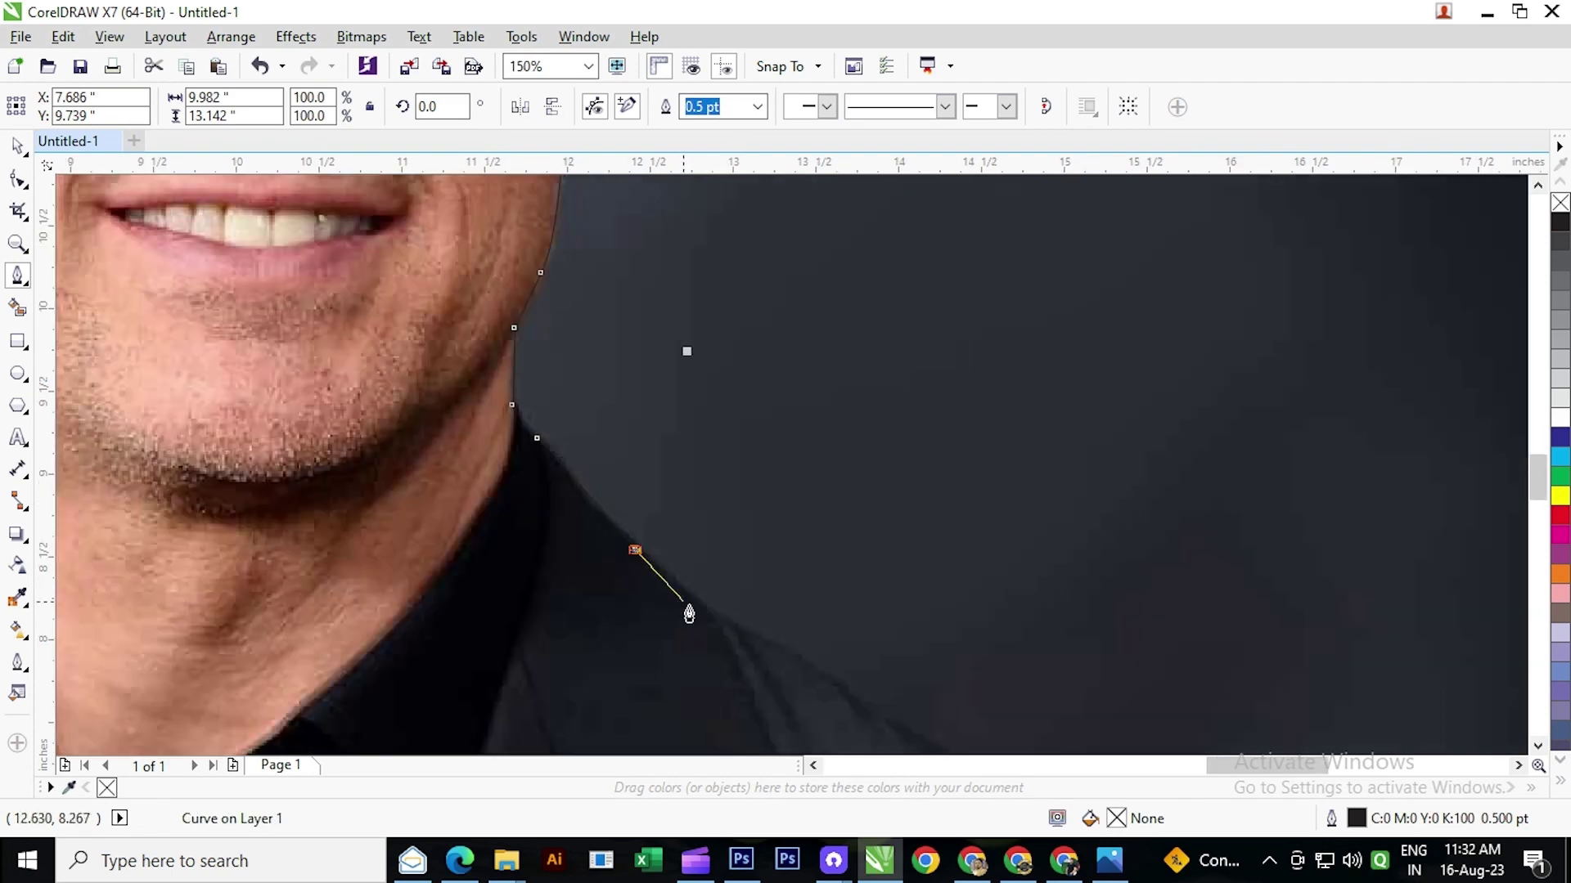
scroll(689, 613, up, 2)
scroll(491, 450, down, 1)
scroll(491, 449, right, 1)
drag(557, 487, 642, 540)
scroll(698, 554, down, 1)
scroll(698, 553, right, 1)
- Extend the outline along the rest of the right shoulder to the top of the sleeve seam
drag(492, 448, 518, 474)
scroll(589, 487, down, 1)
scroll(589, 488, right, 1)
drag(593, 509, 656, 543)
scroll(698, 553, down, 1)
scroll(698, 554, right, 1)
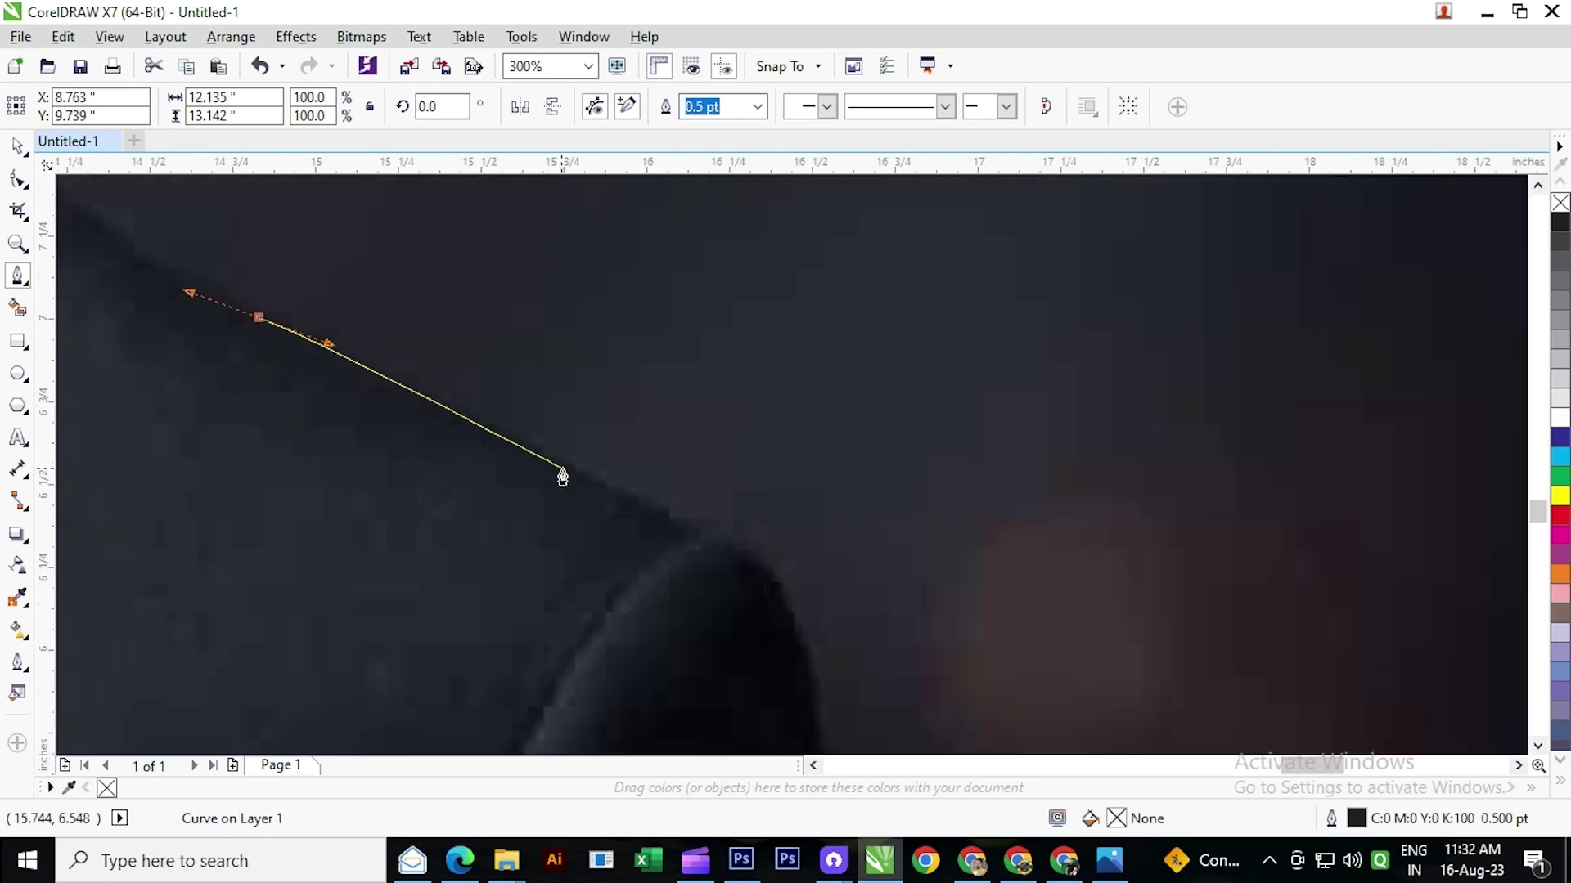
click(563, 476)
click(699, 542)
- Curve the outline over the right sleeve top and down its outer edge to the bottom of the photo
scroll(622, 445, down, 2)
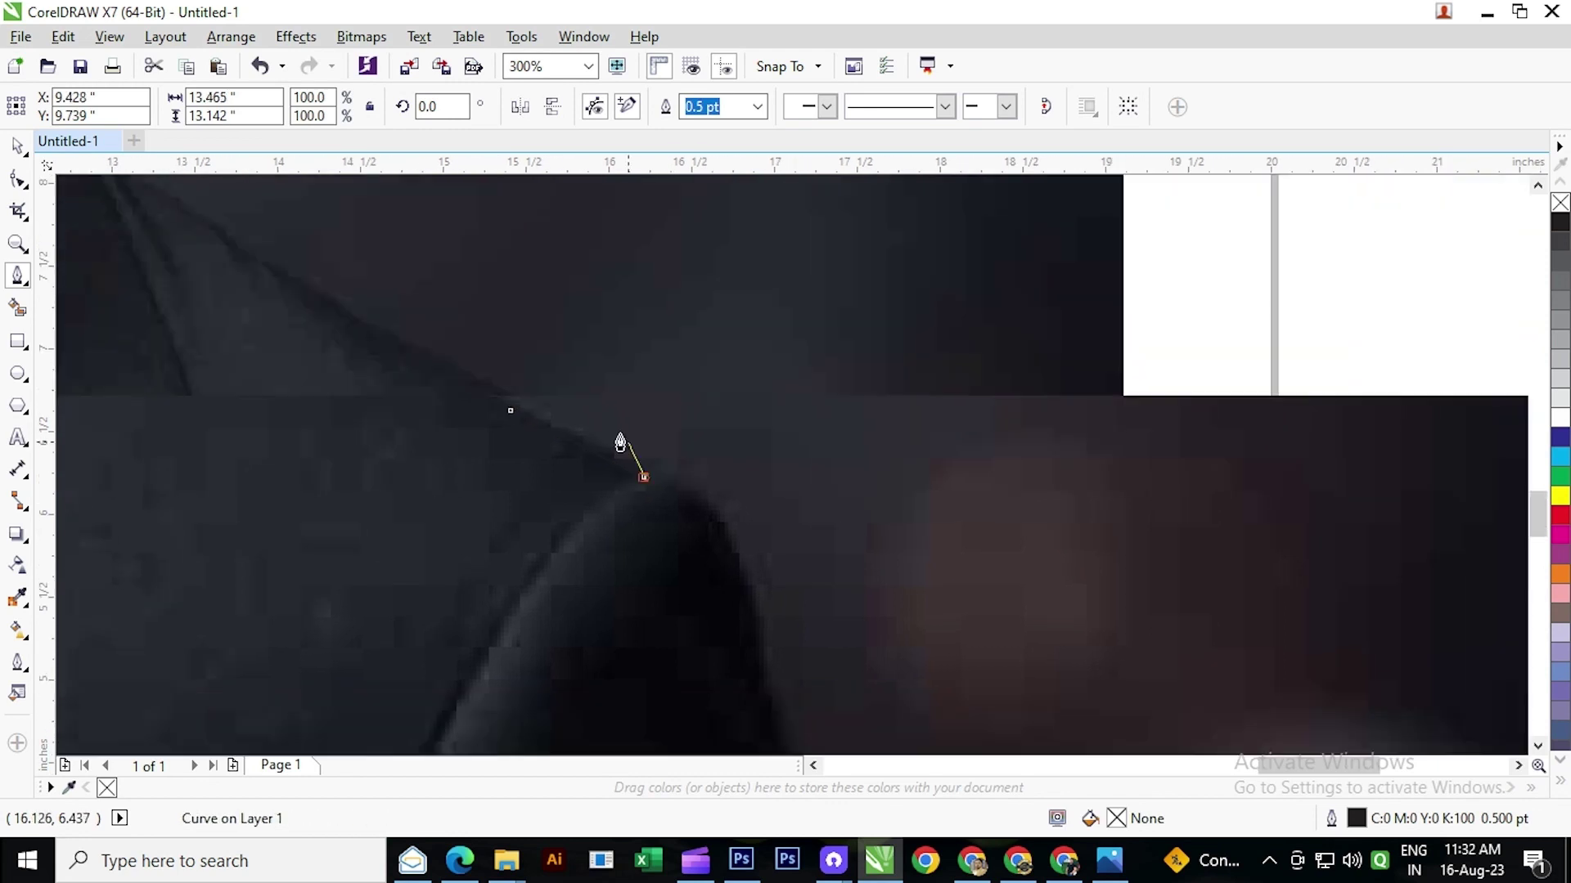
scroll(656, 503, up, 2)
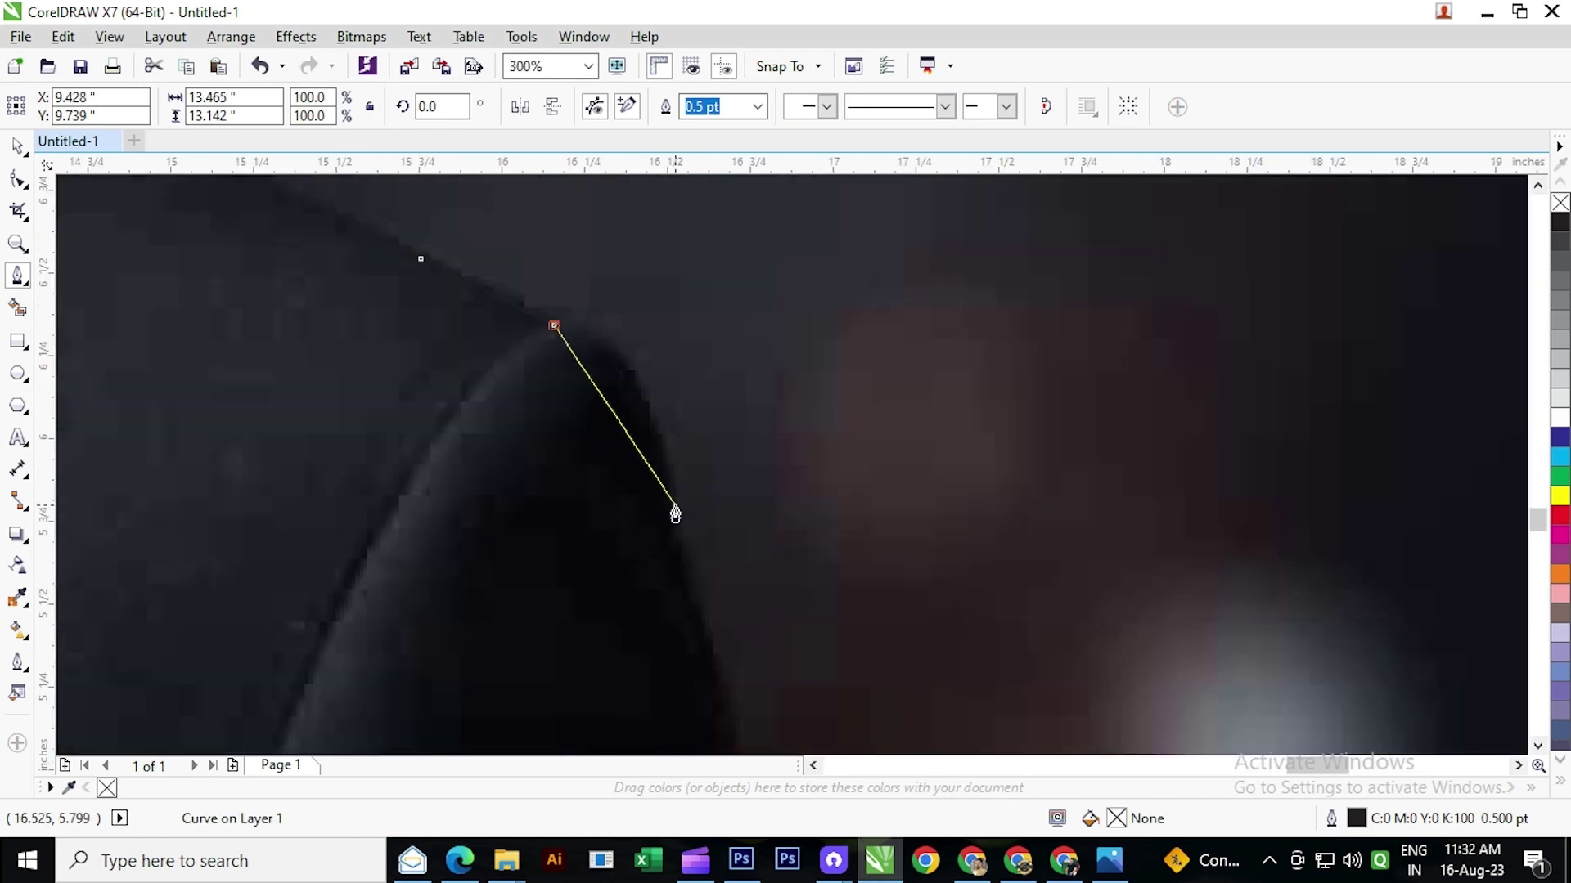
drag(674, 502, 663, 357)
scroll(698, 519, down, 2)
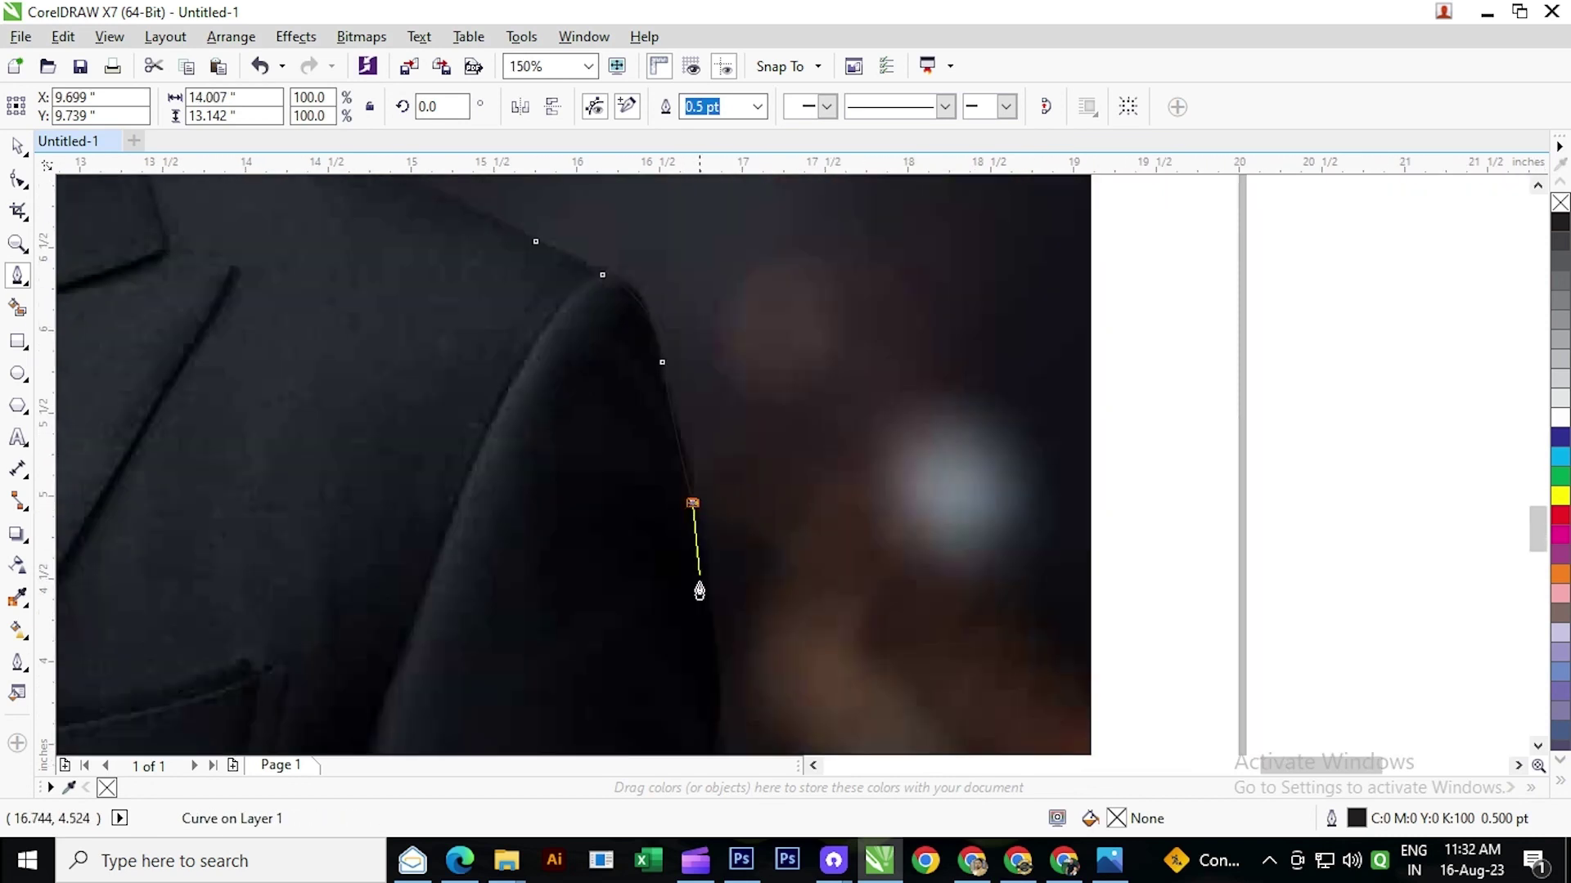
scroll(698, 596, up, 1)
scroll(714, 491, up, 1)
click(718, 484)
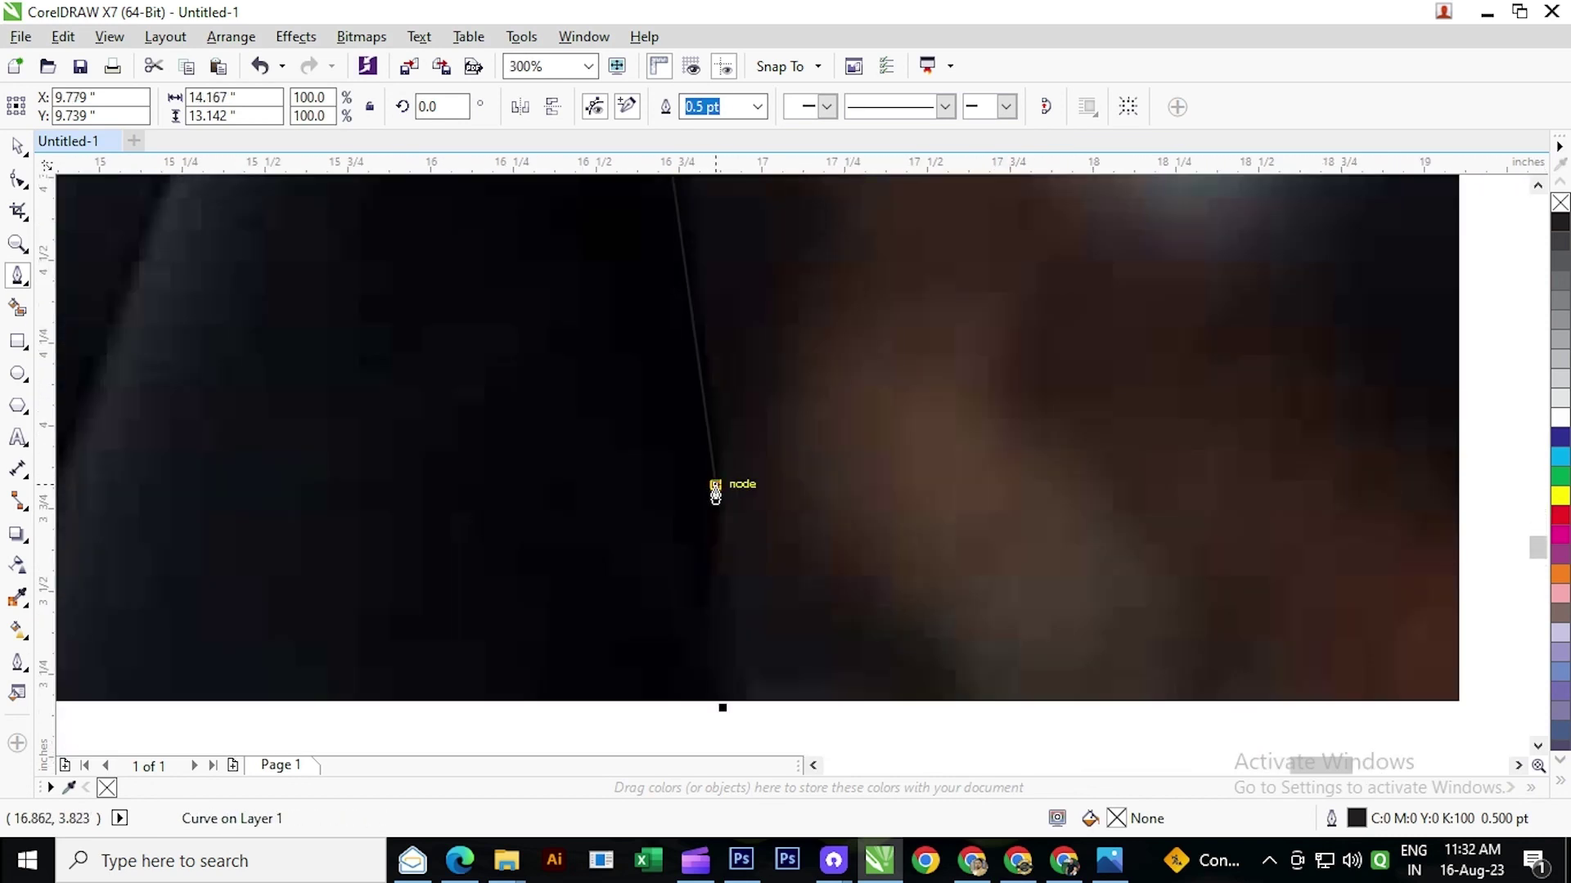
scroll(718, 485, down, 1)
click(724, 631)
scroll(726, 630, down, 2)
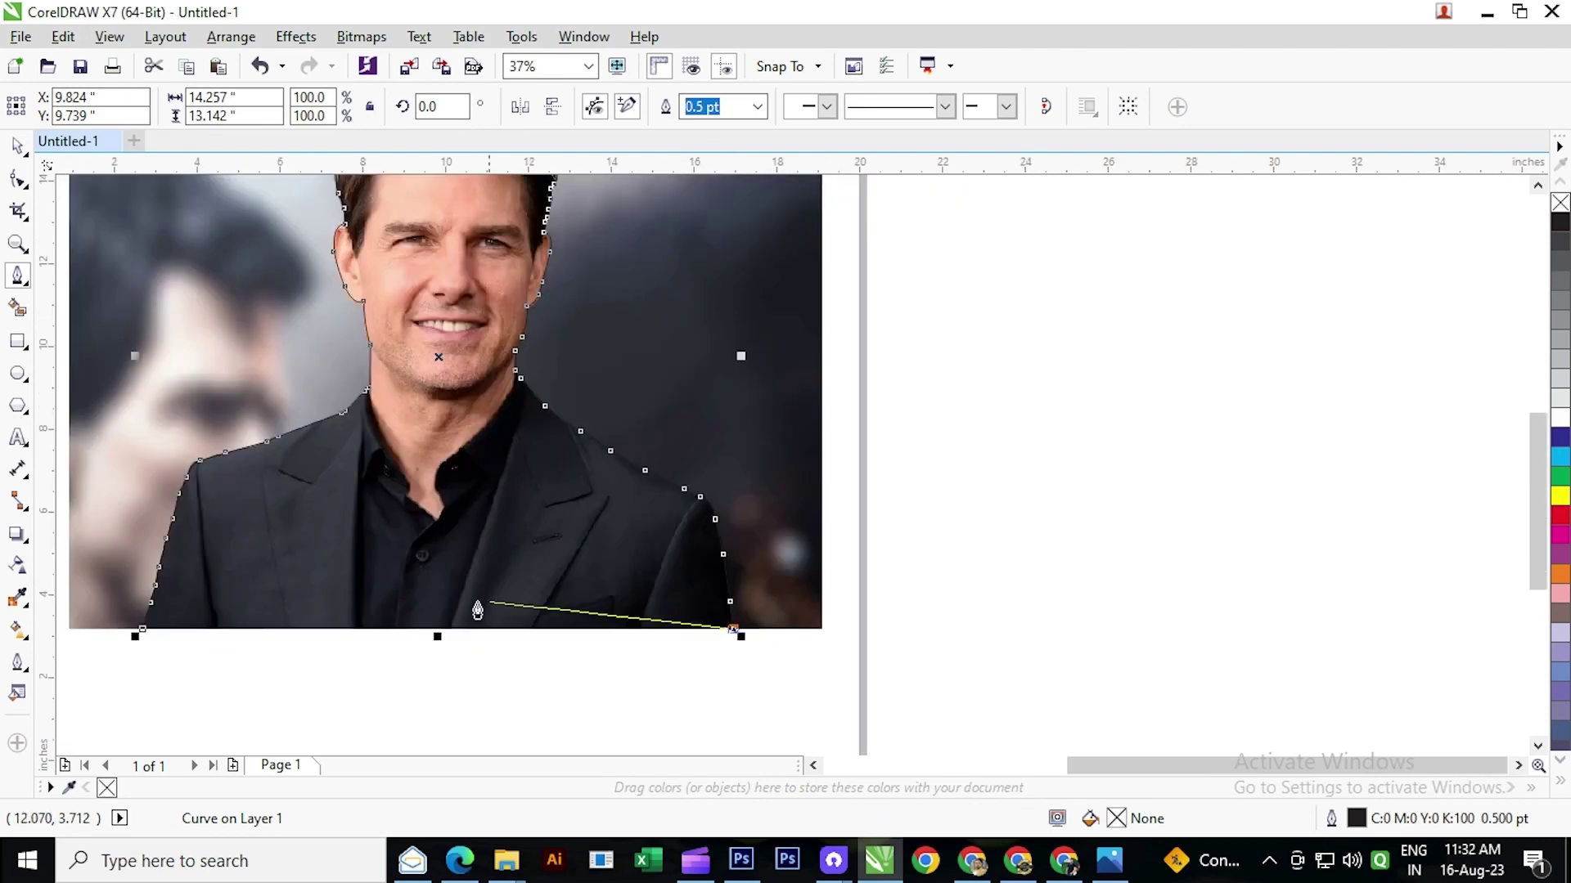
- Close the outline along the photo's bottom edge at its starting node, and deselect the finished shape
scroll(507, 605, left, 3)
scroll(587, 629, up, 1)
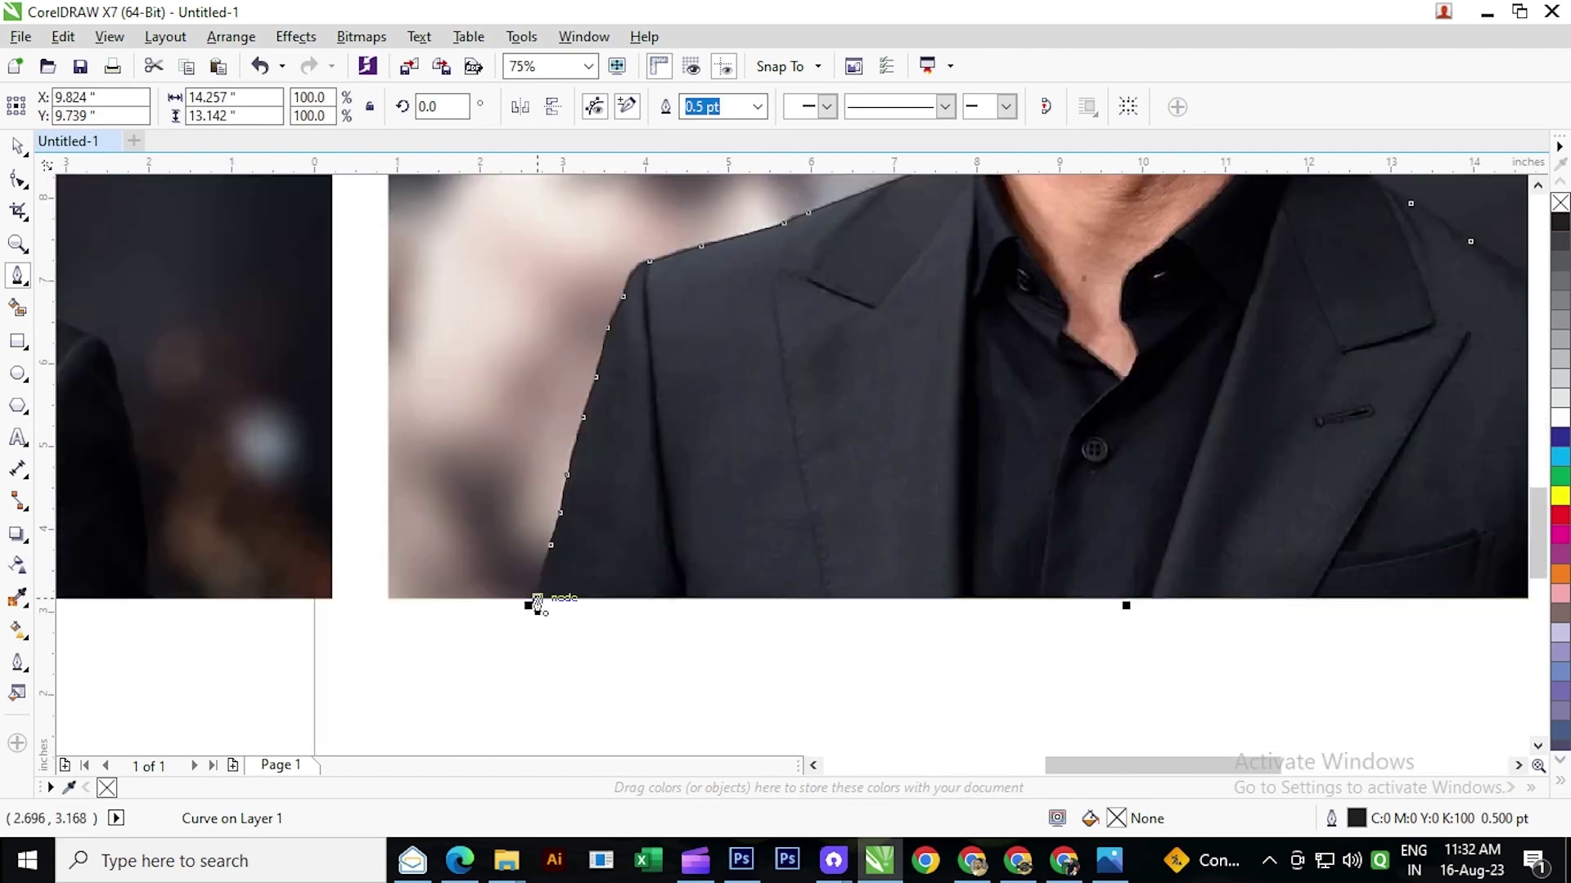
click(537, 604)
scroll(538, 603, down, 1)
scroll(663, 553, down, 1)
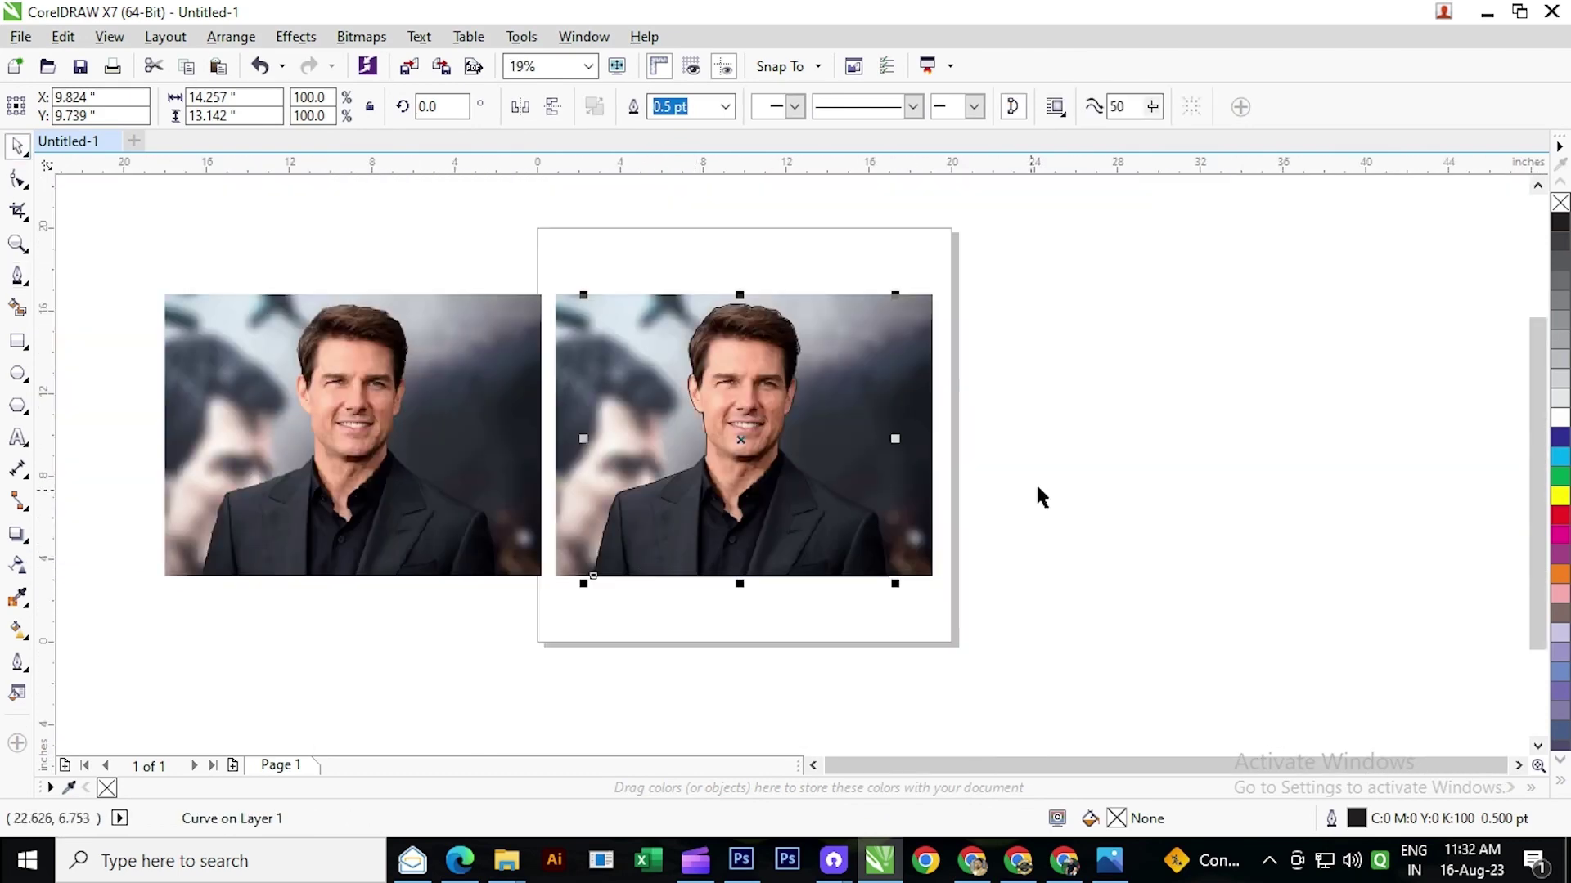
click(1038, 498)
scroll(694, 293, up, 1)
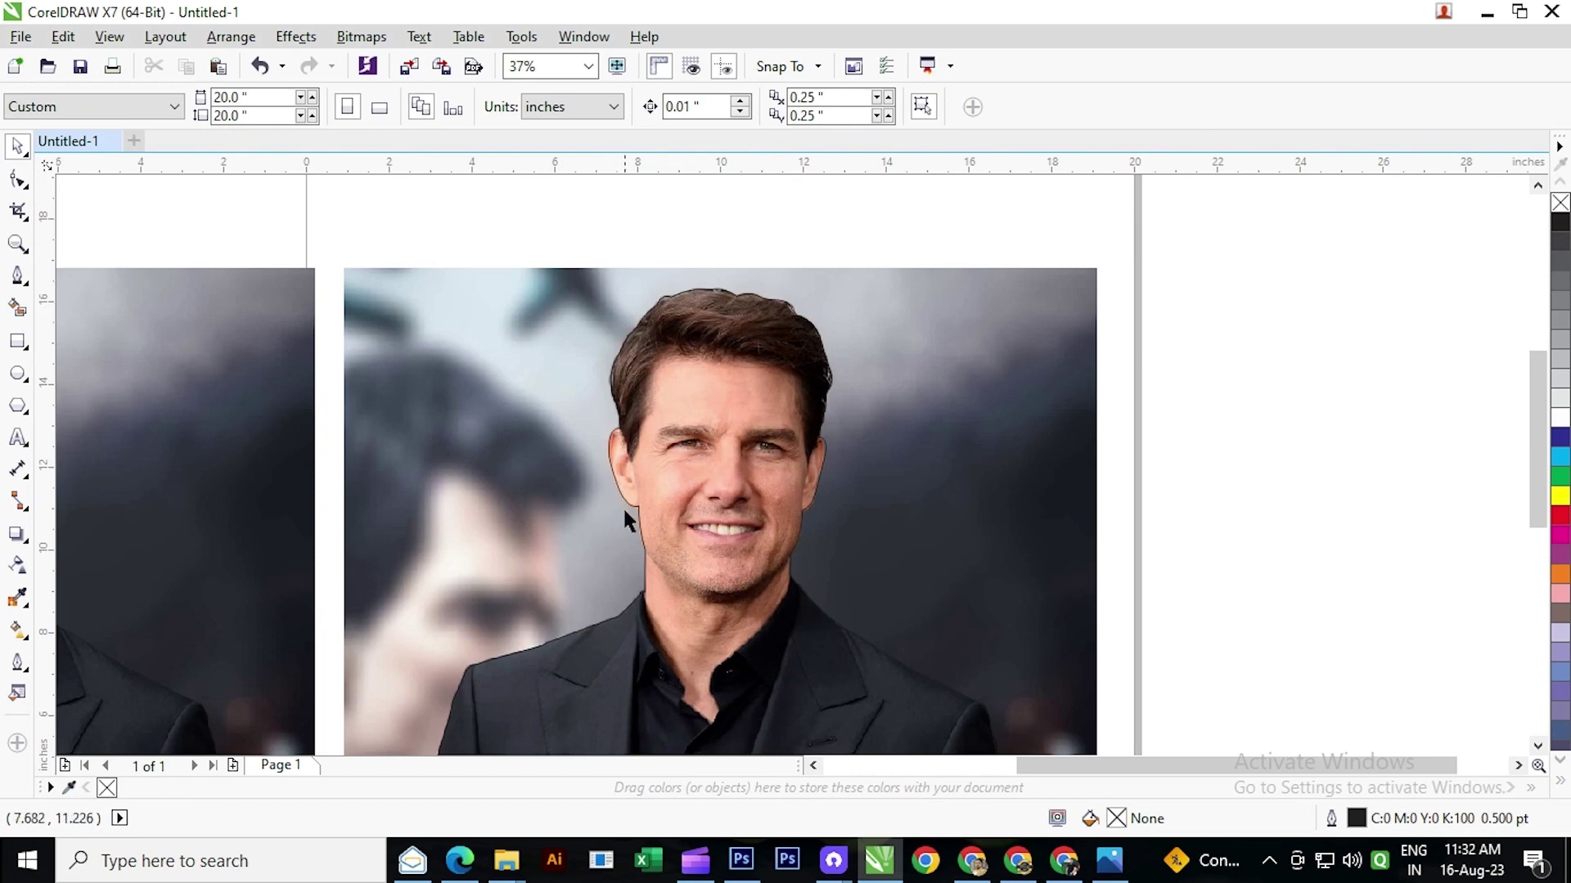
drag(643, 585, 690, 375)
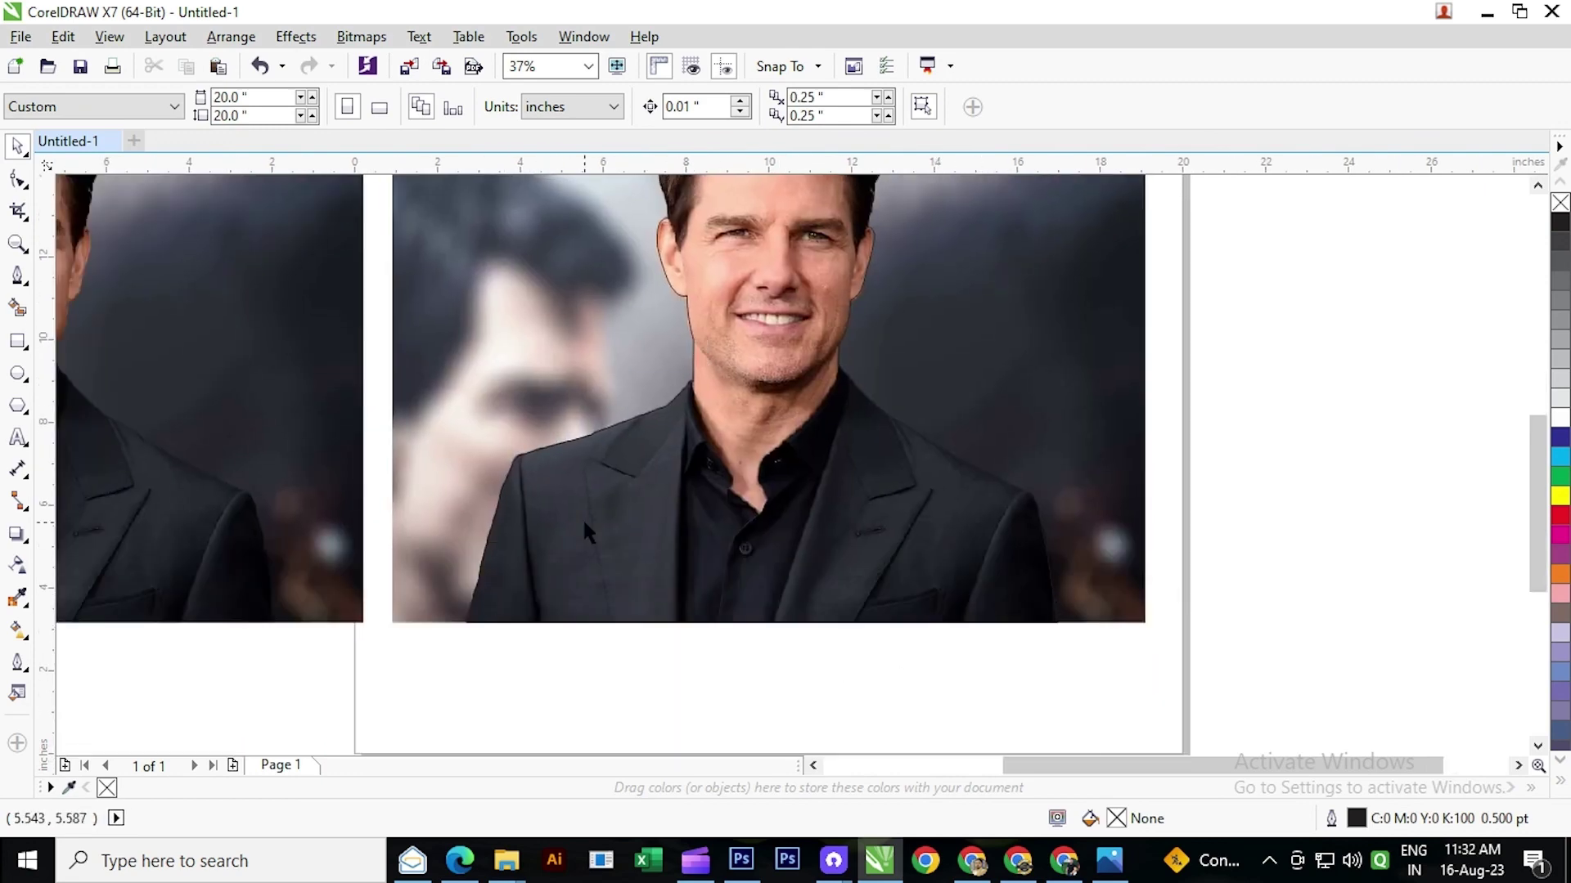
scroll(582, 517, down, 2)
click(789, 386)
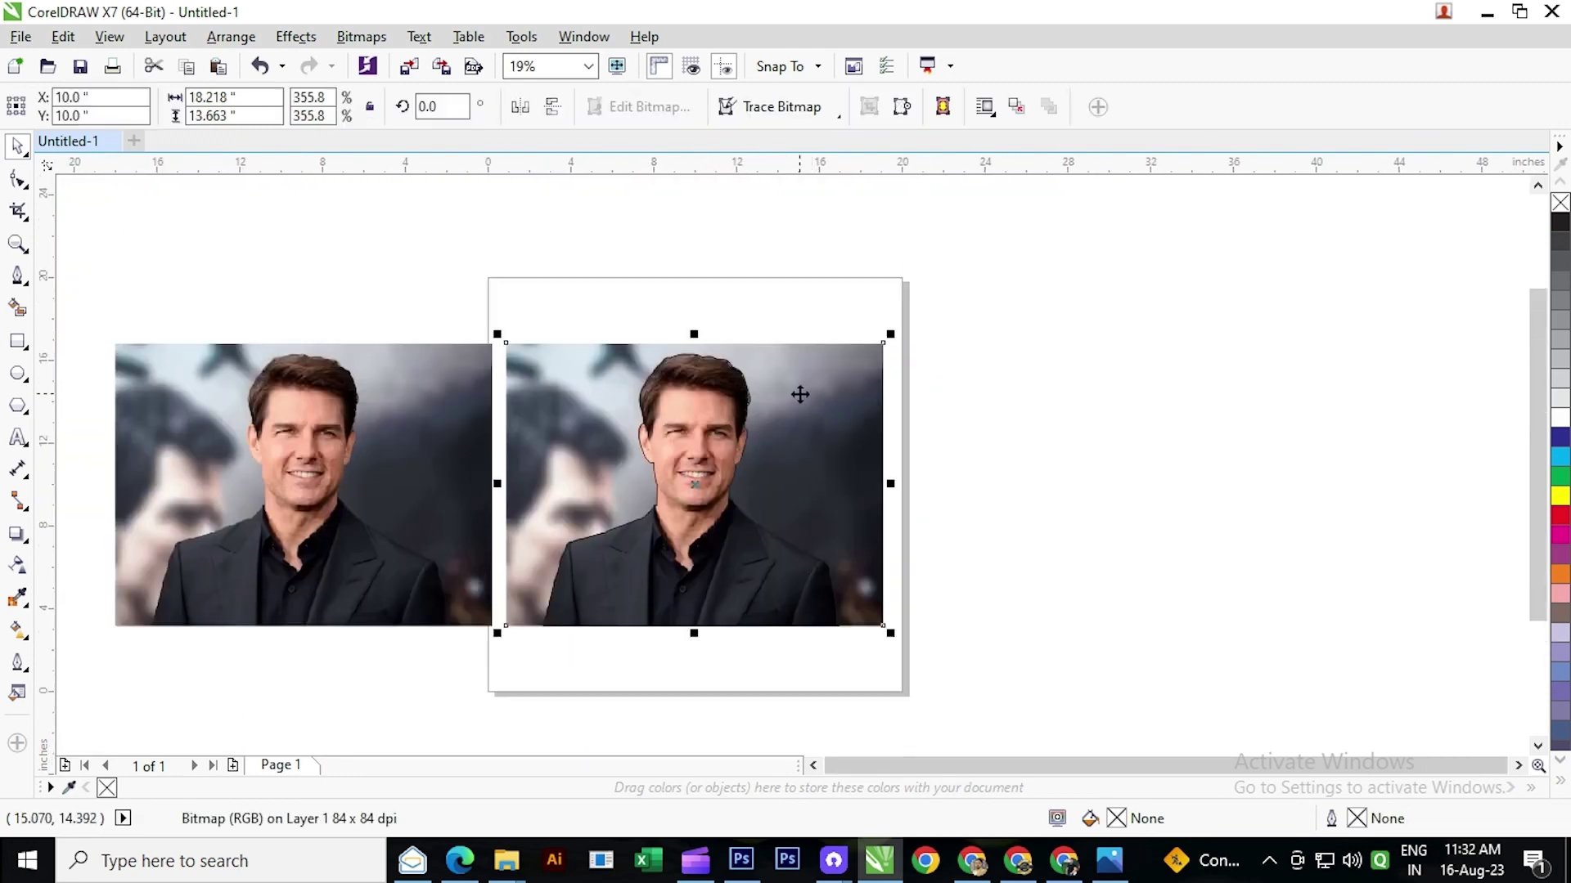
right_click(799, 392)
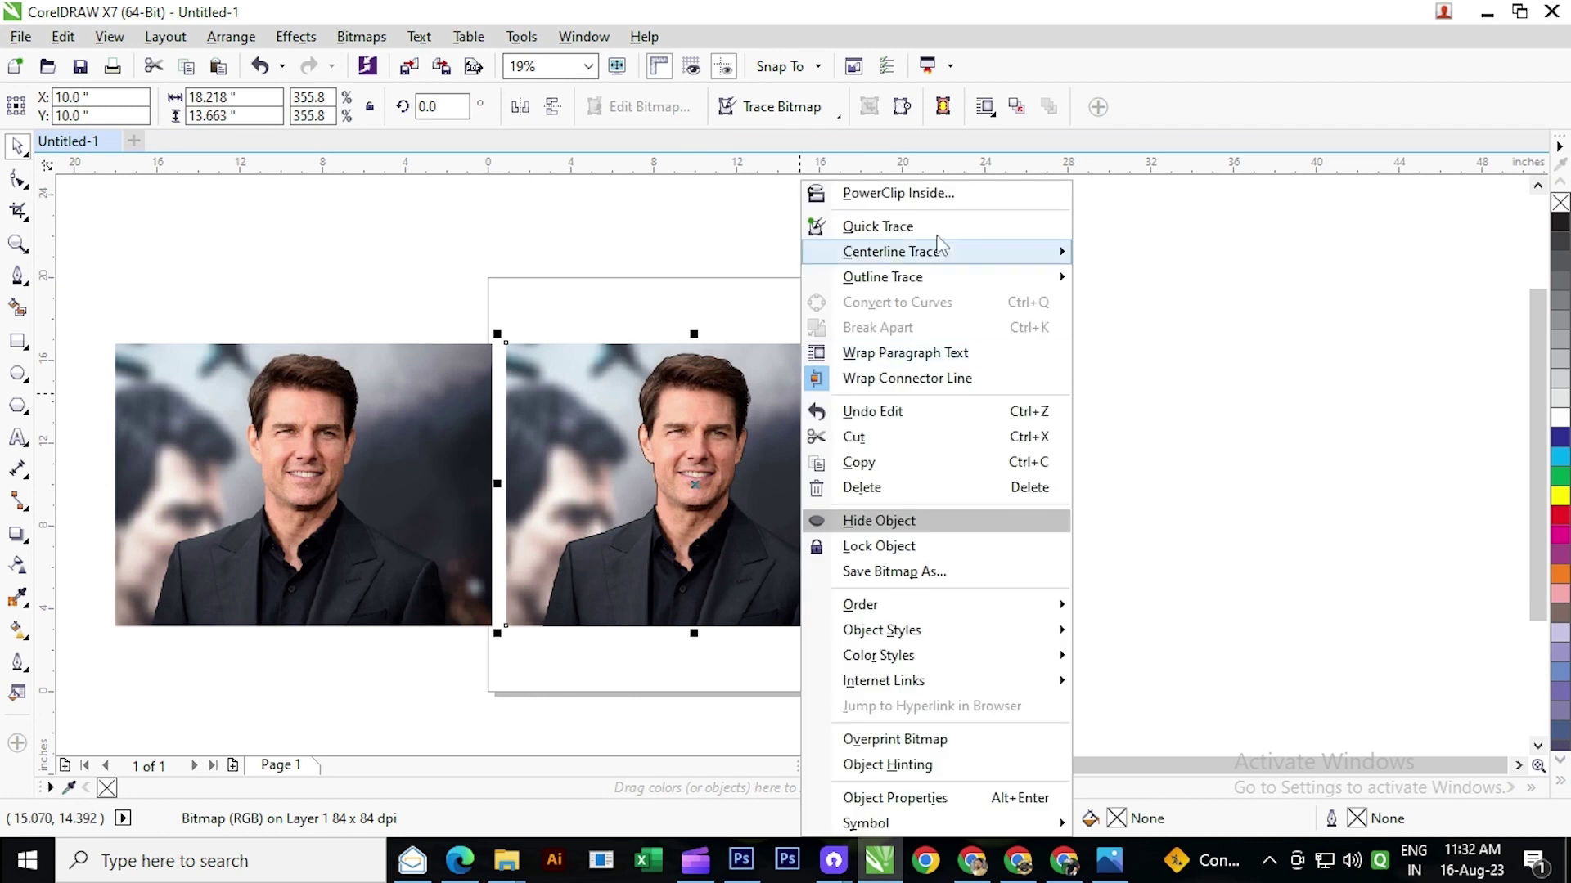
click(901, 203)
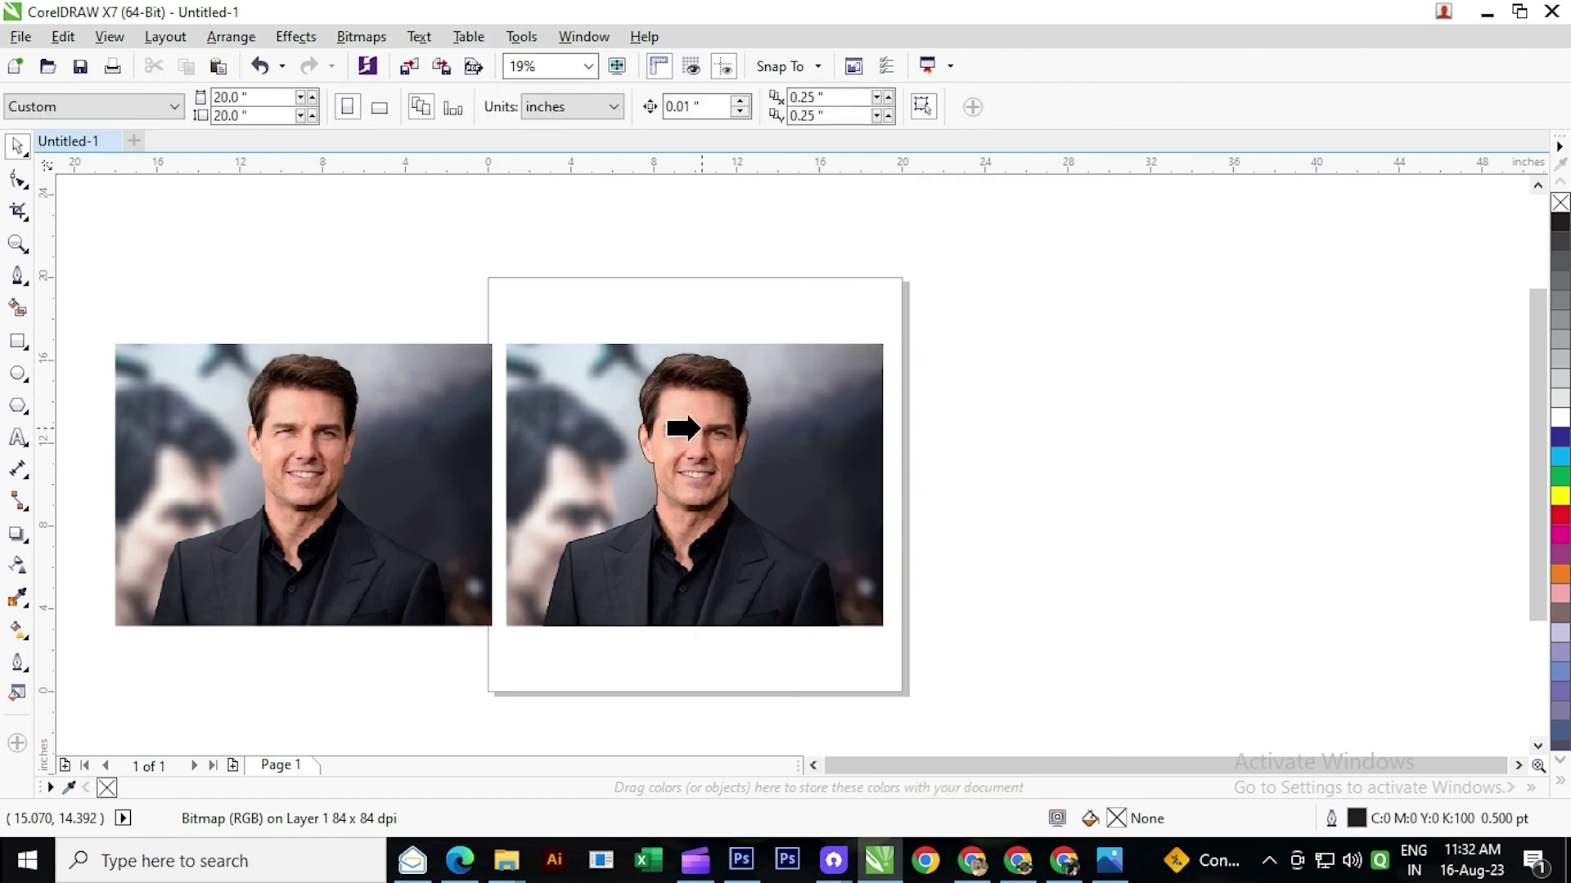
click(689, 429)
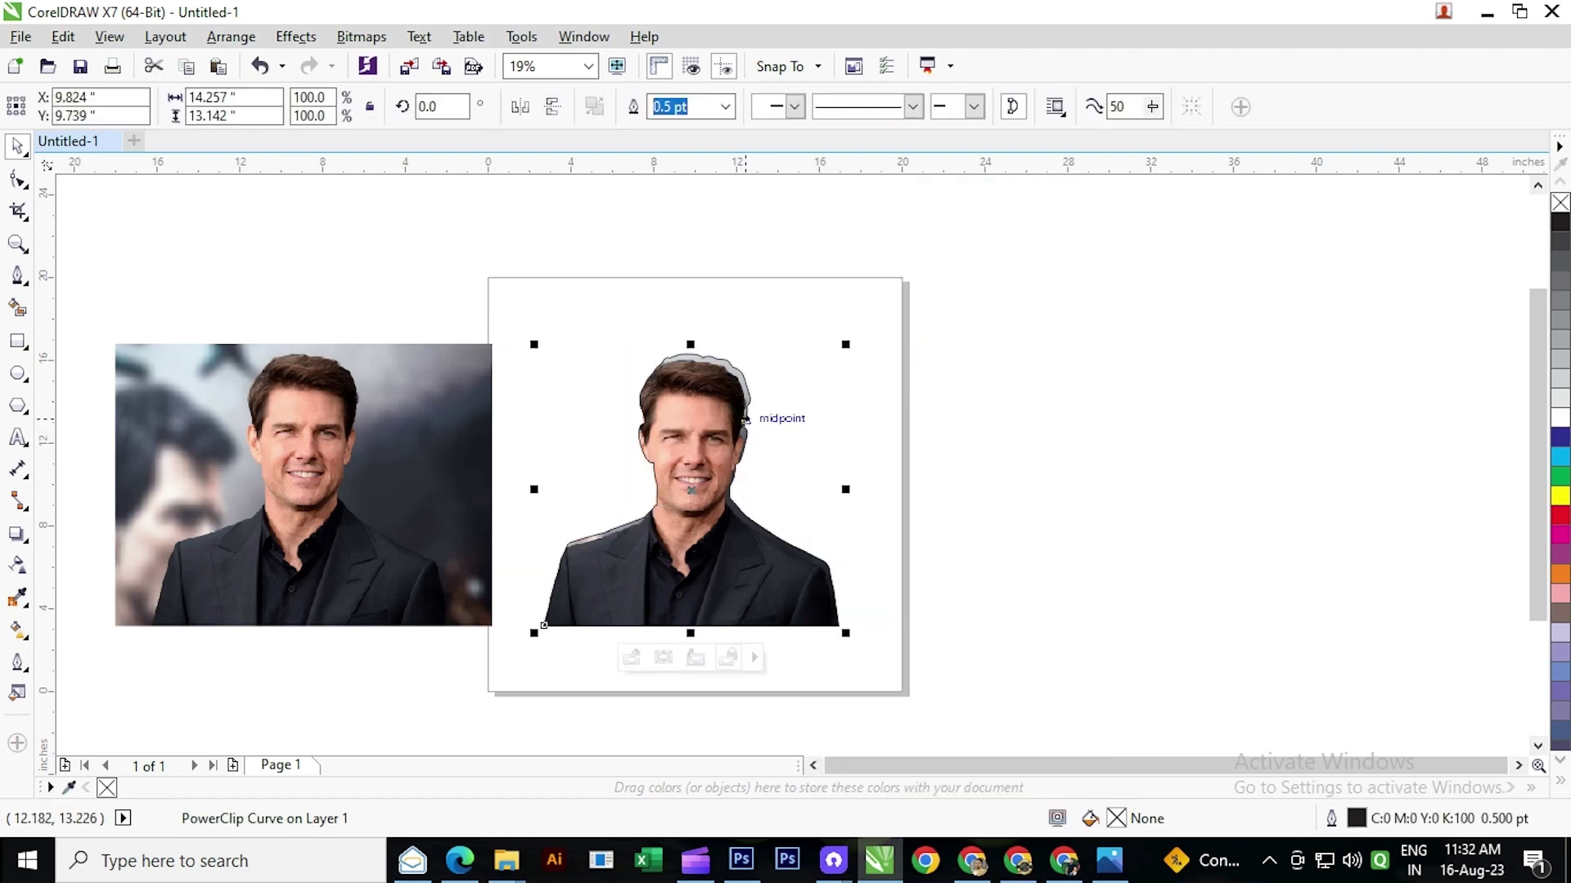
key(ctrl+z)
- PowerClip the duplicated photo inside the traced outline around the man
scroll(695, 350, up, 2)
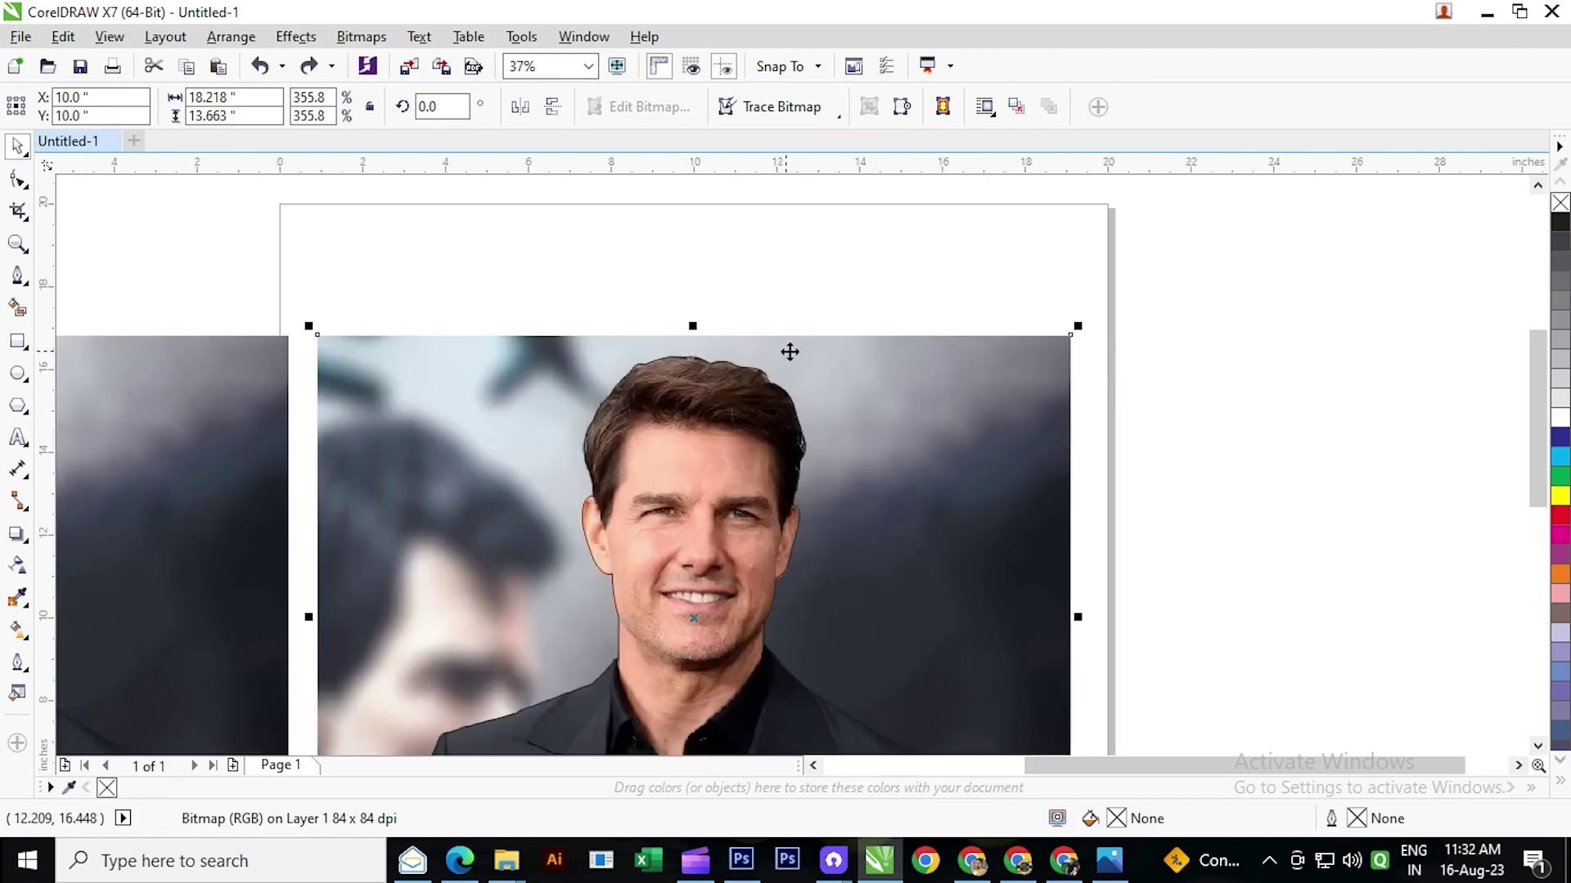
right_click(850, 356)
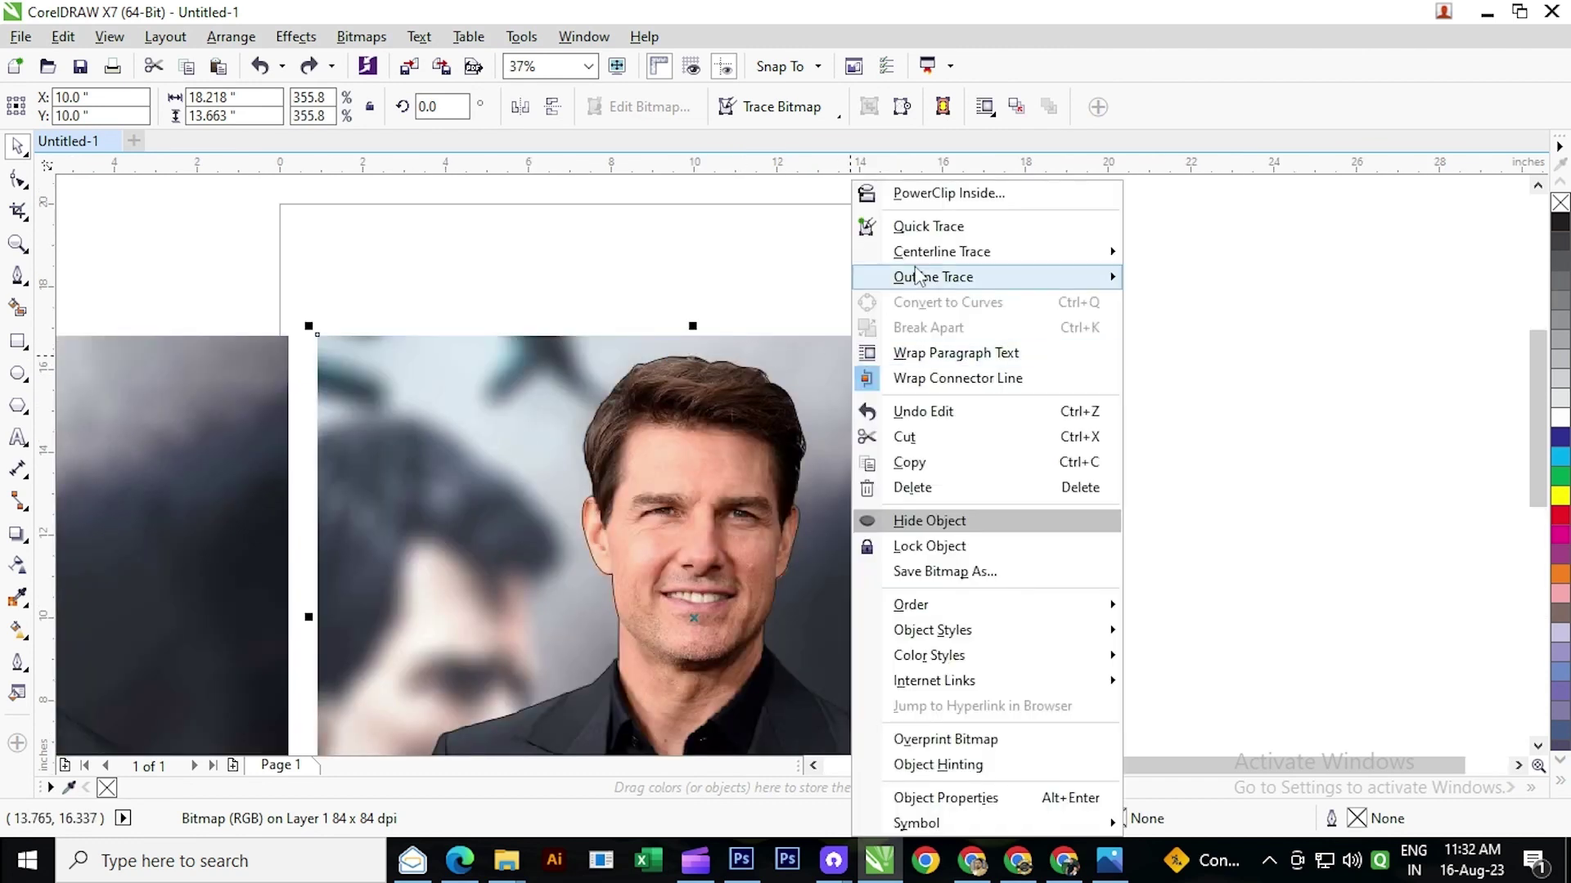
click(908, 192)
click(702, 513)
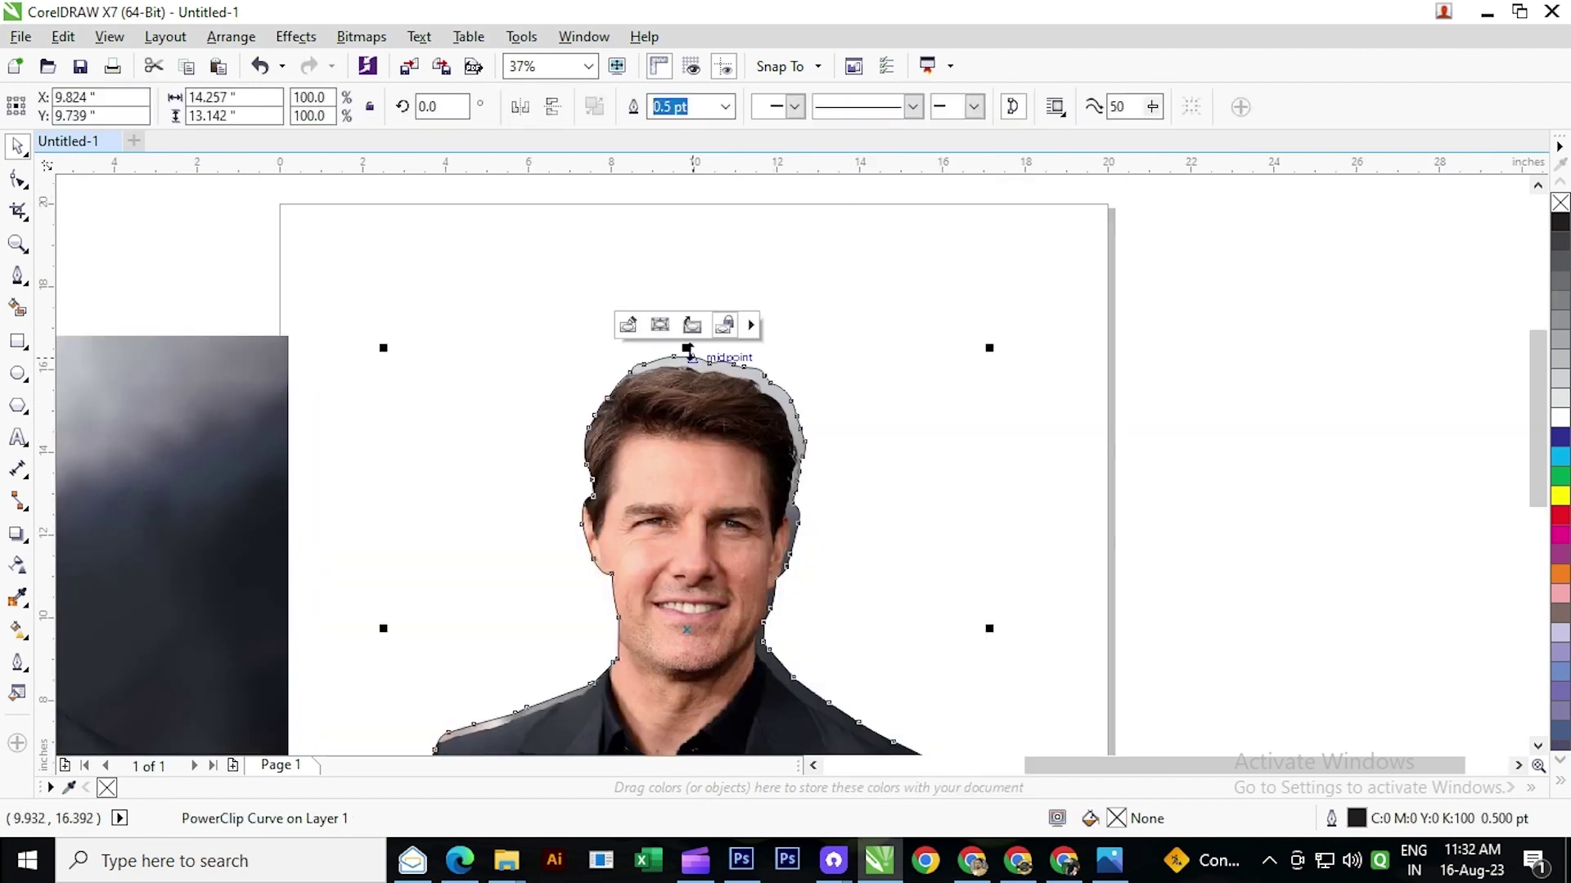
- Edit the PowerClip contents, shift the photo so the man fits the traced outline, finish editing and deselect the cutout
click(629, 325)
scroll(720, 387, up, 2)
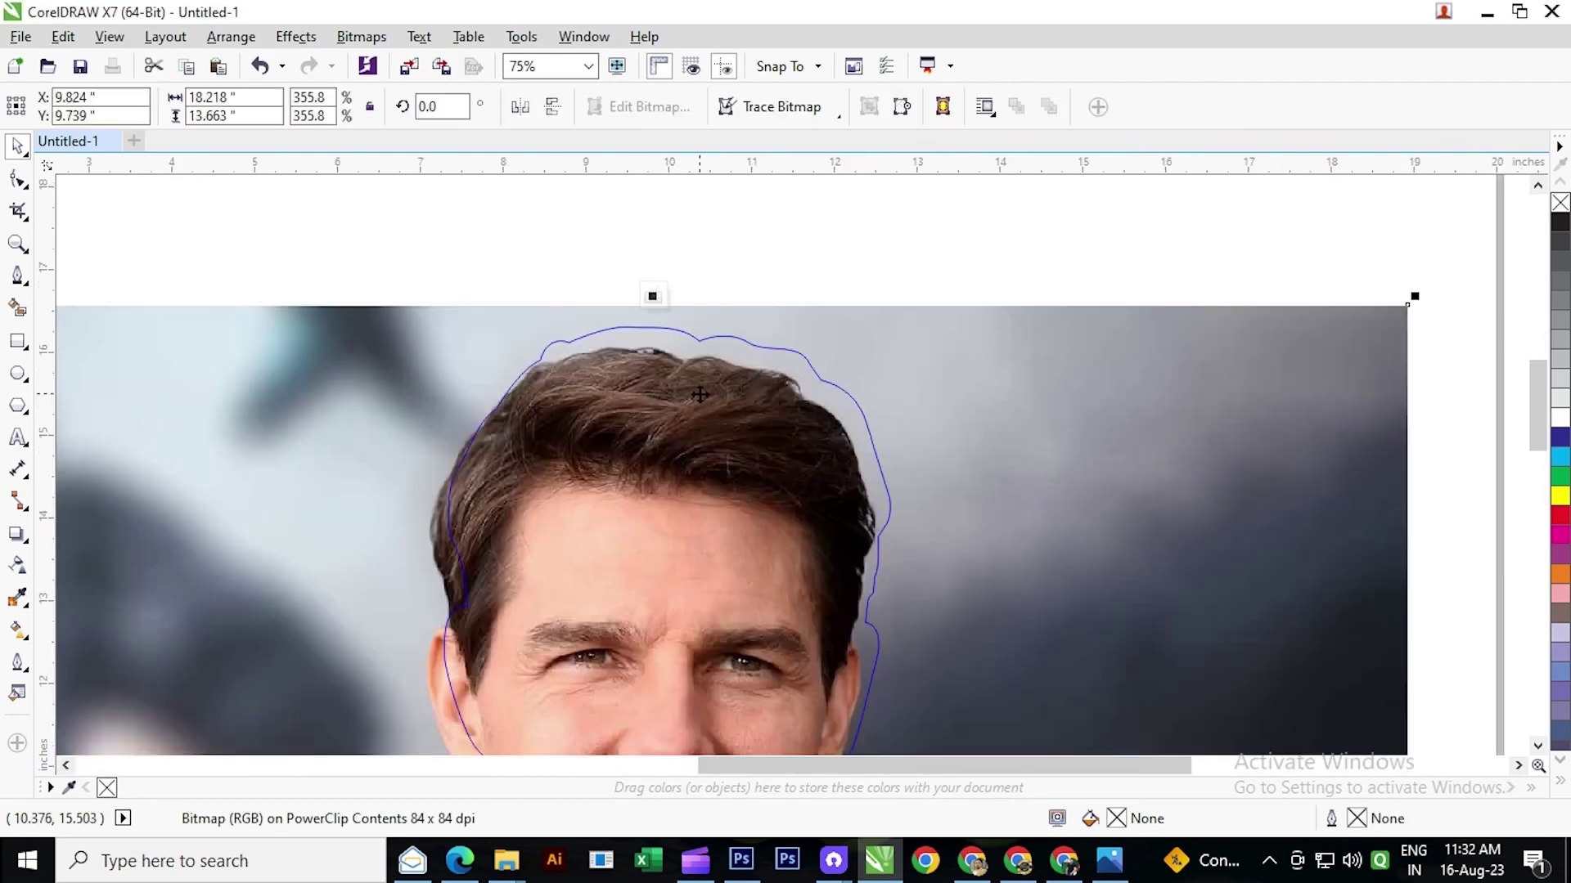
mouse_move(699, 395)
mouse_down()
mouse_move(718, 379)
mouse_move(692, 377)
mouse_up()
scroll(684, 374, up, 4)
scroll(689, 370, down, 2)
click(673, 313)
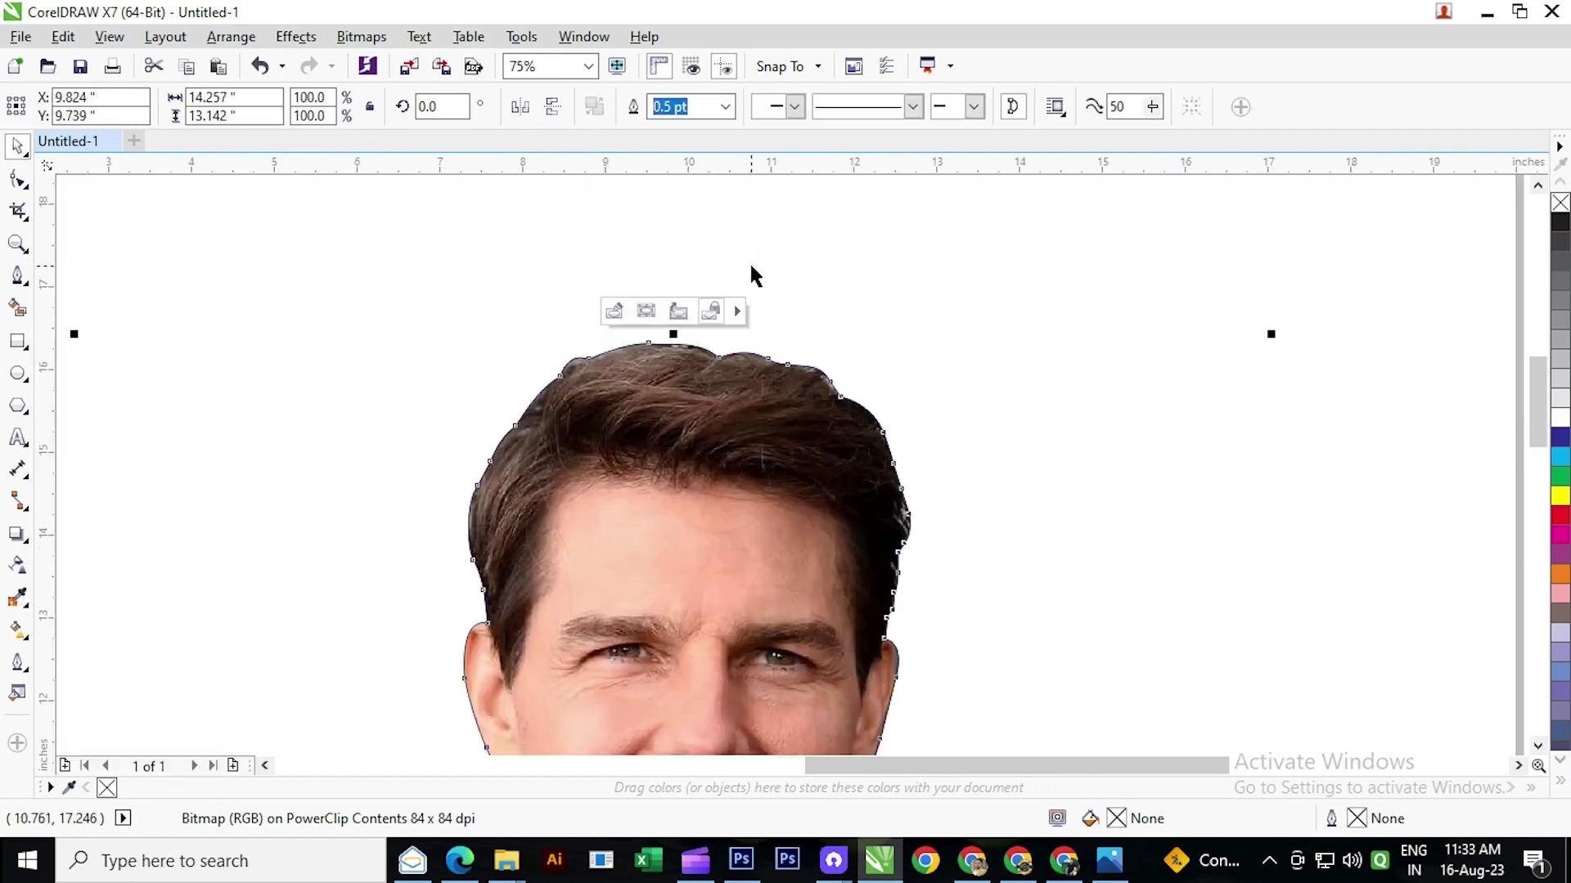
scroll(751, 274, down, 4)
click(830, 701)
- Remove the outline from the PowerClip cutout of the man and deselect it
scroll(791, 567, down, 2)
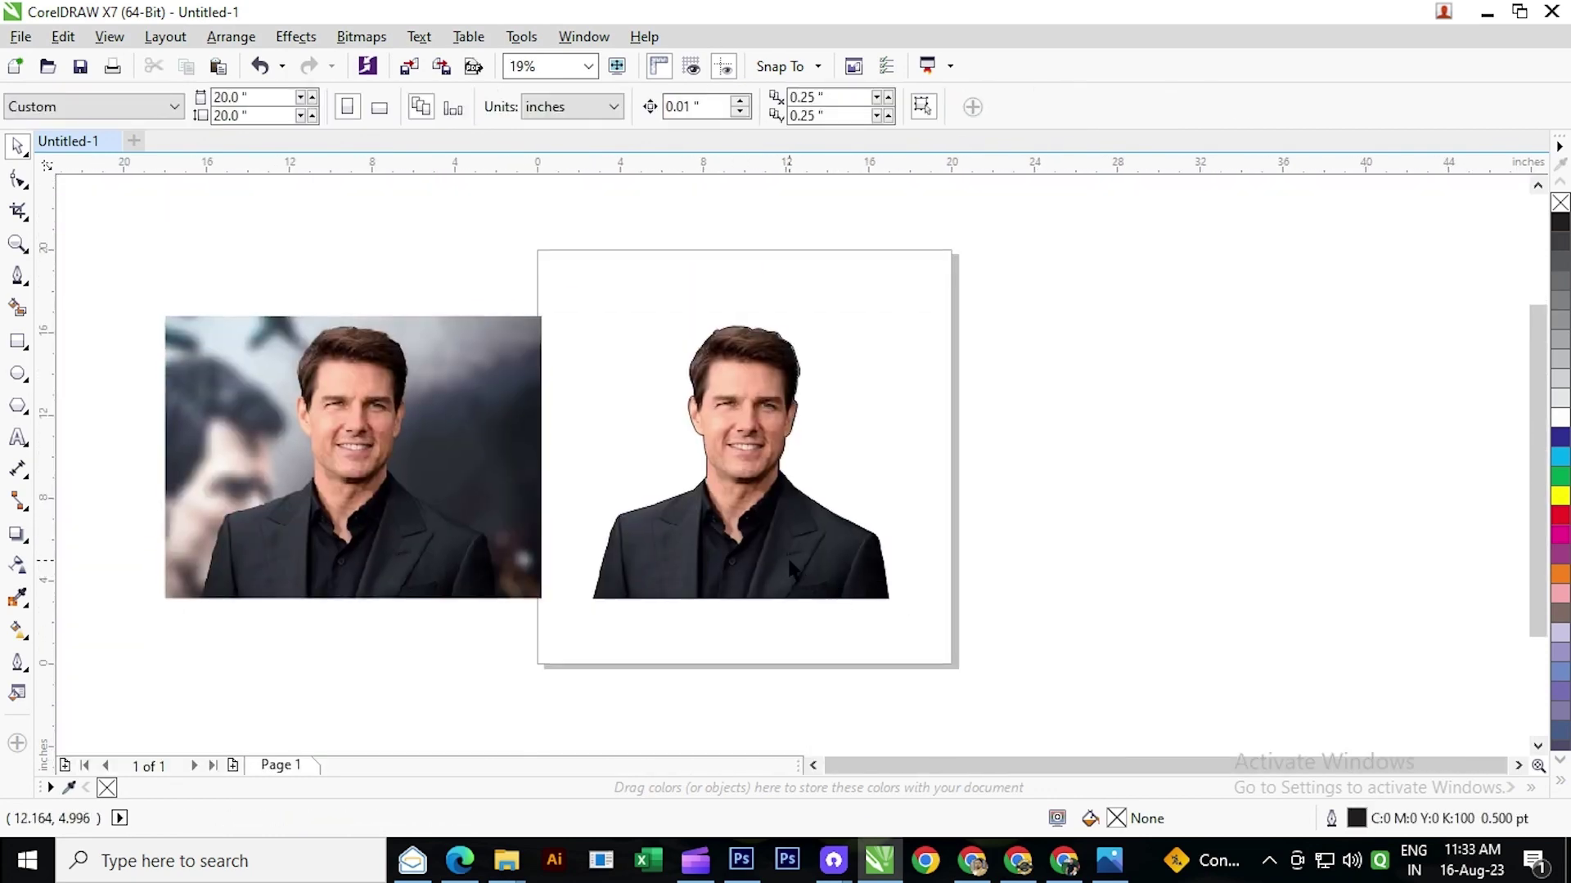
click(792, 569)
scroll(716, 372, up, 2)
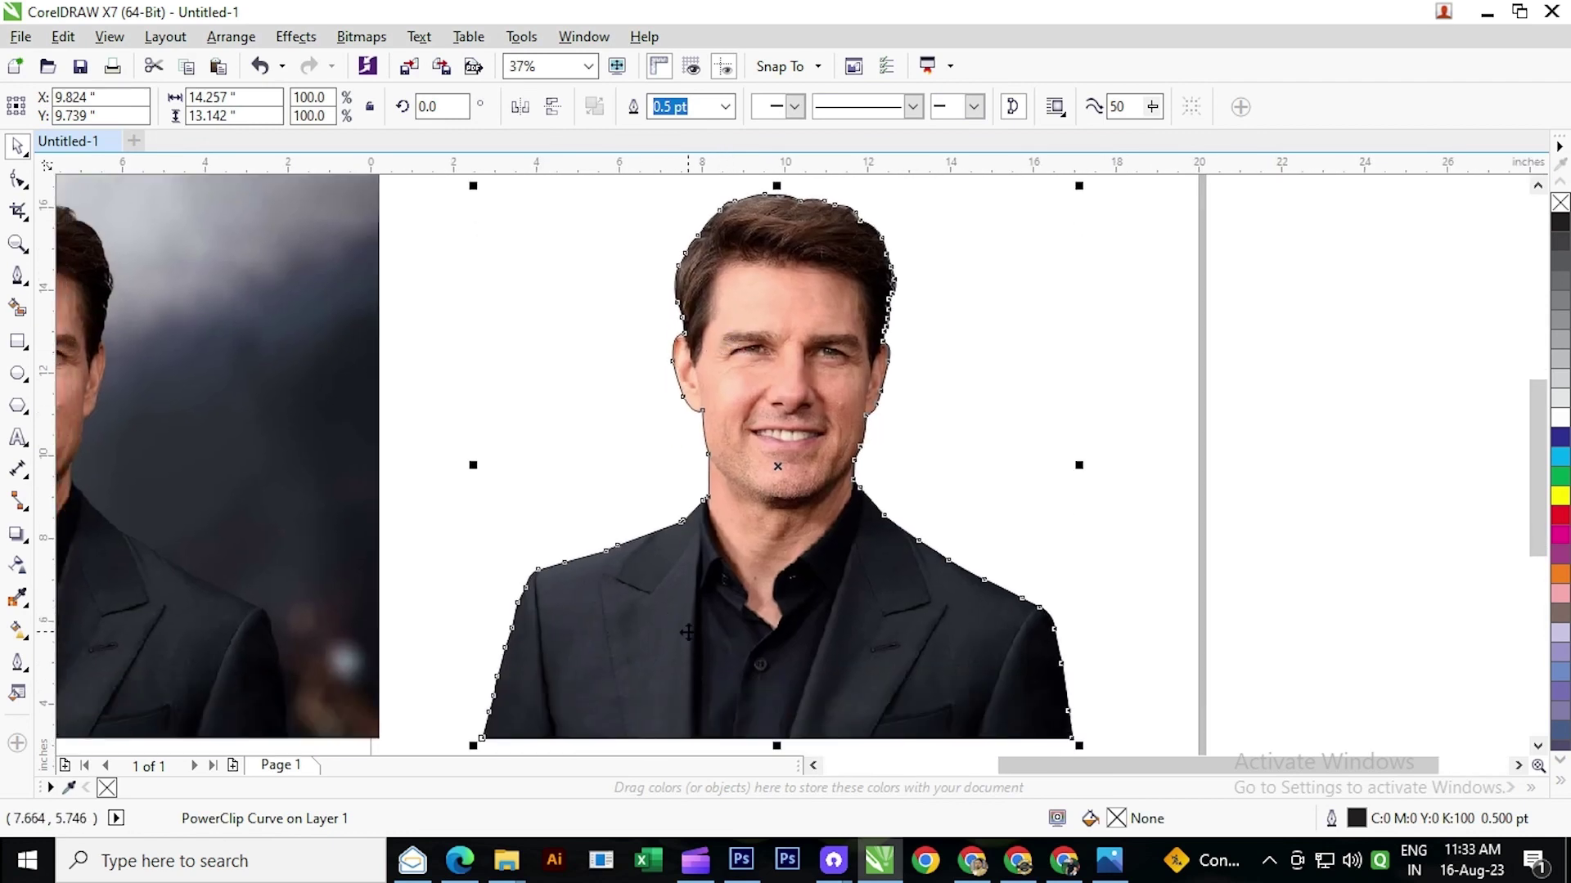
right_click(106, 788)
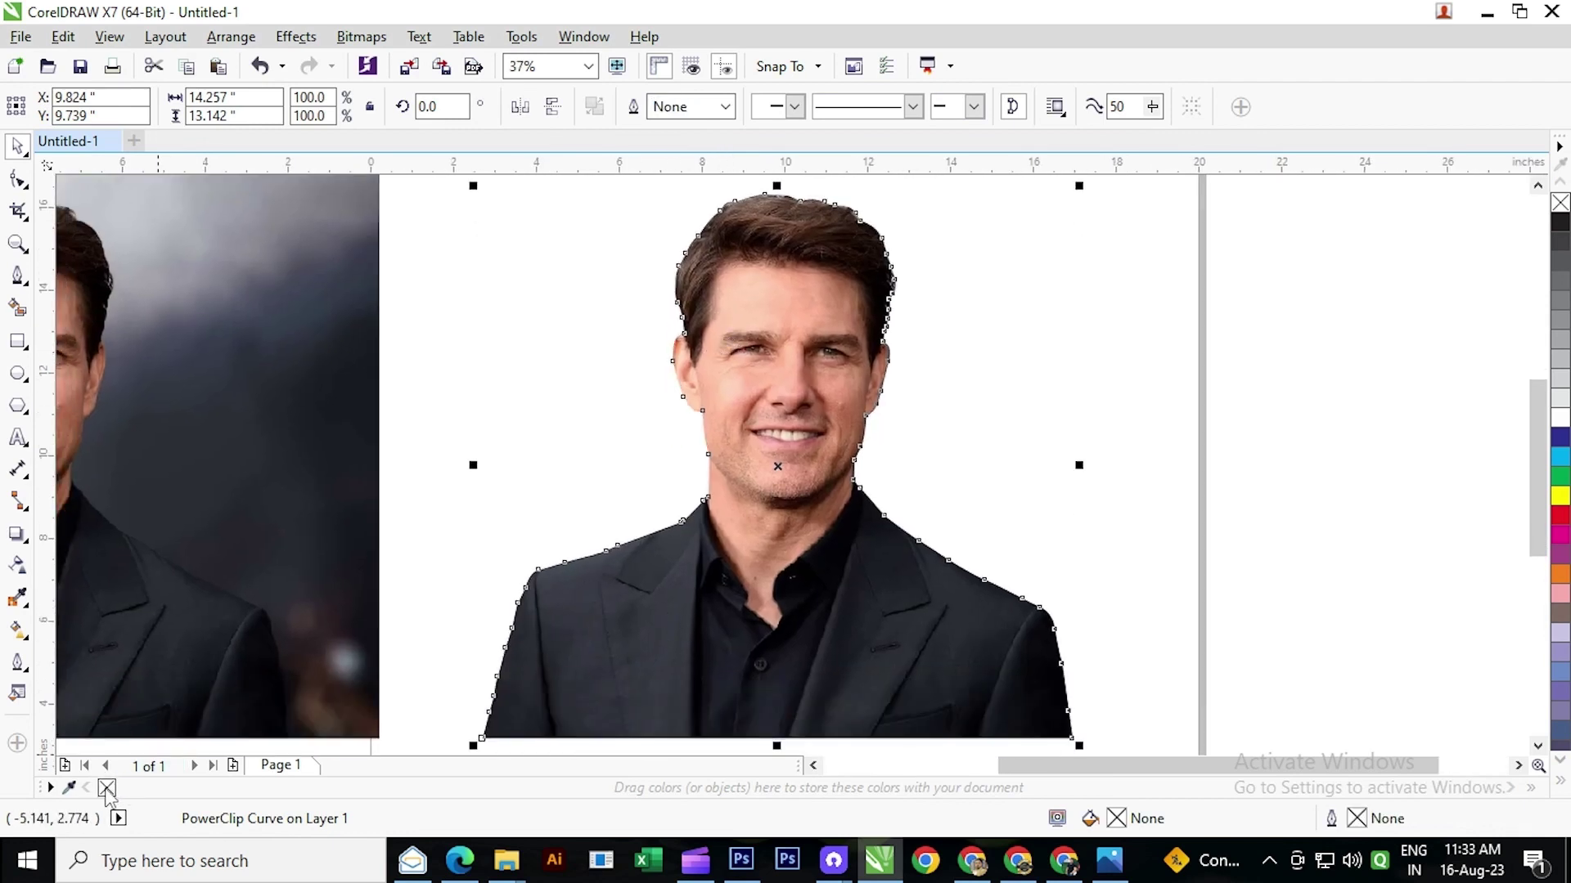
click(1033, 315)
scroll(843, 360, down, 2)
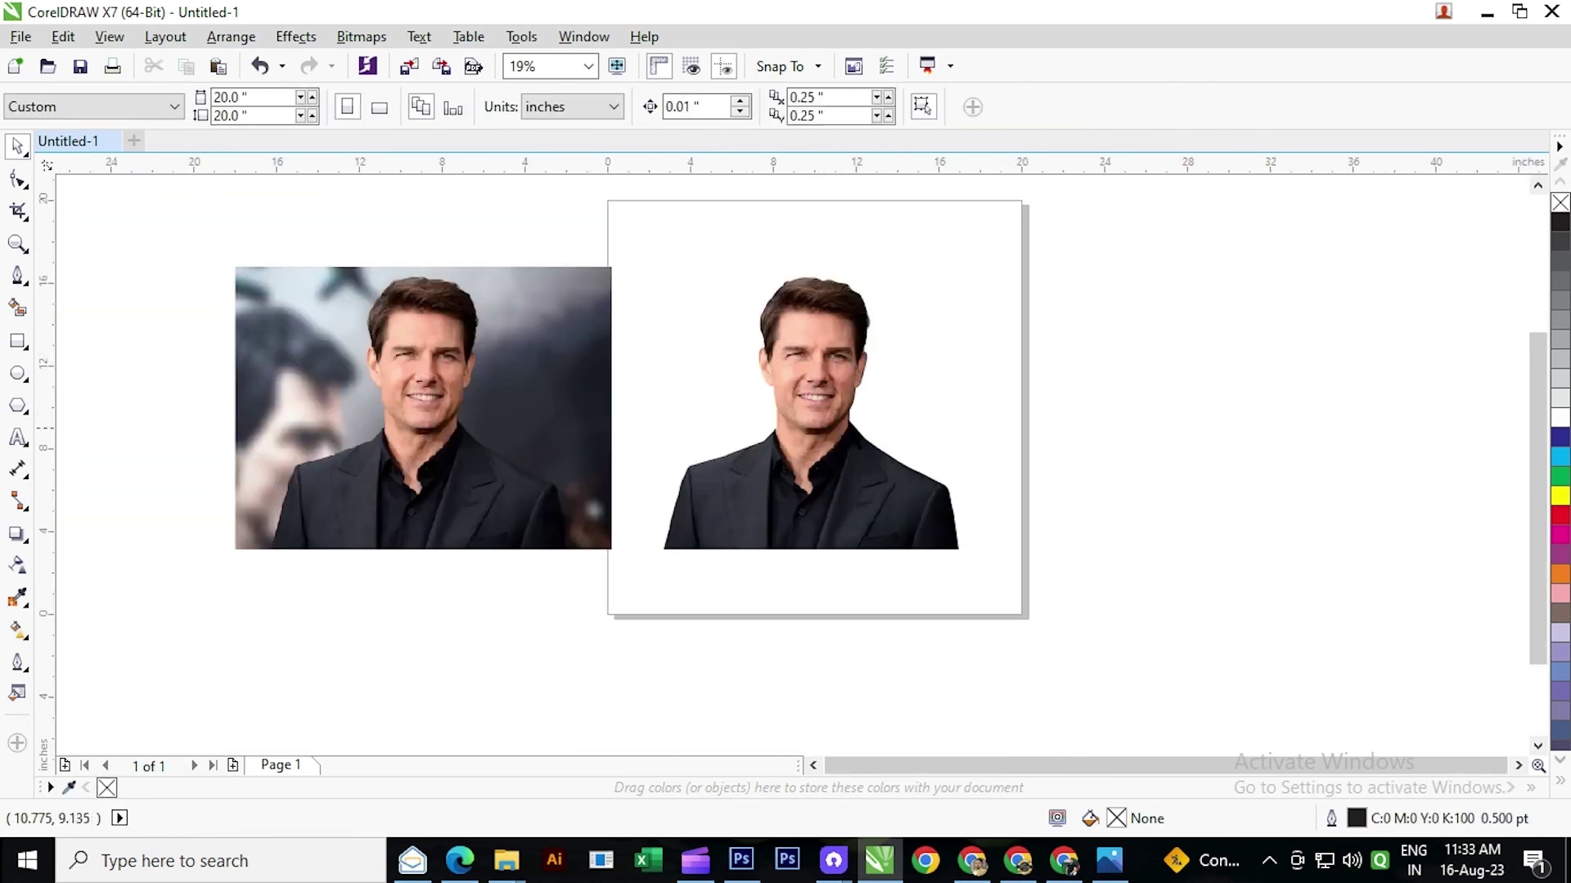
- Move the original photo and the cutout farther right so they stand side by side, with the cutout at about X 12.5, Y 9.6 inches
click(491, 401)
shift+click(727, 503)
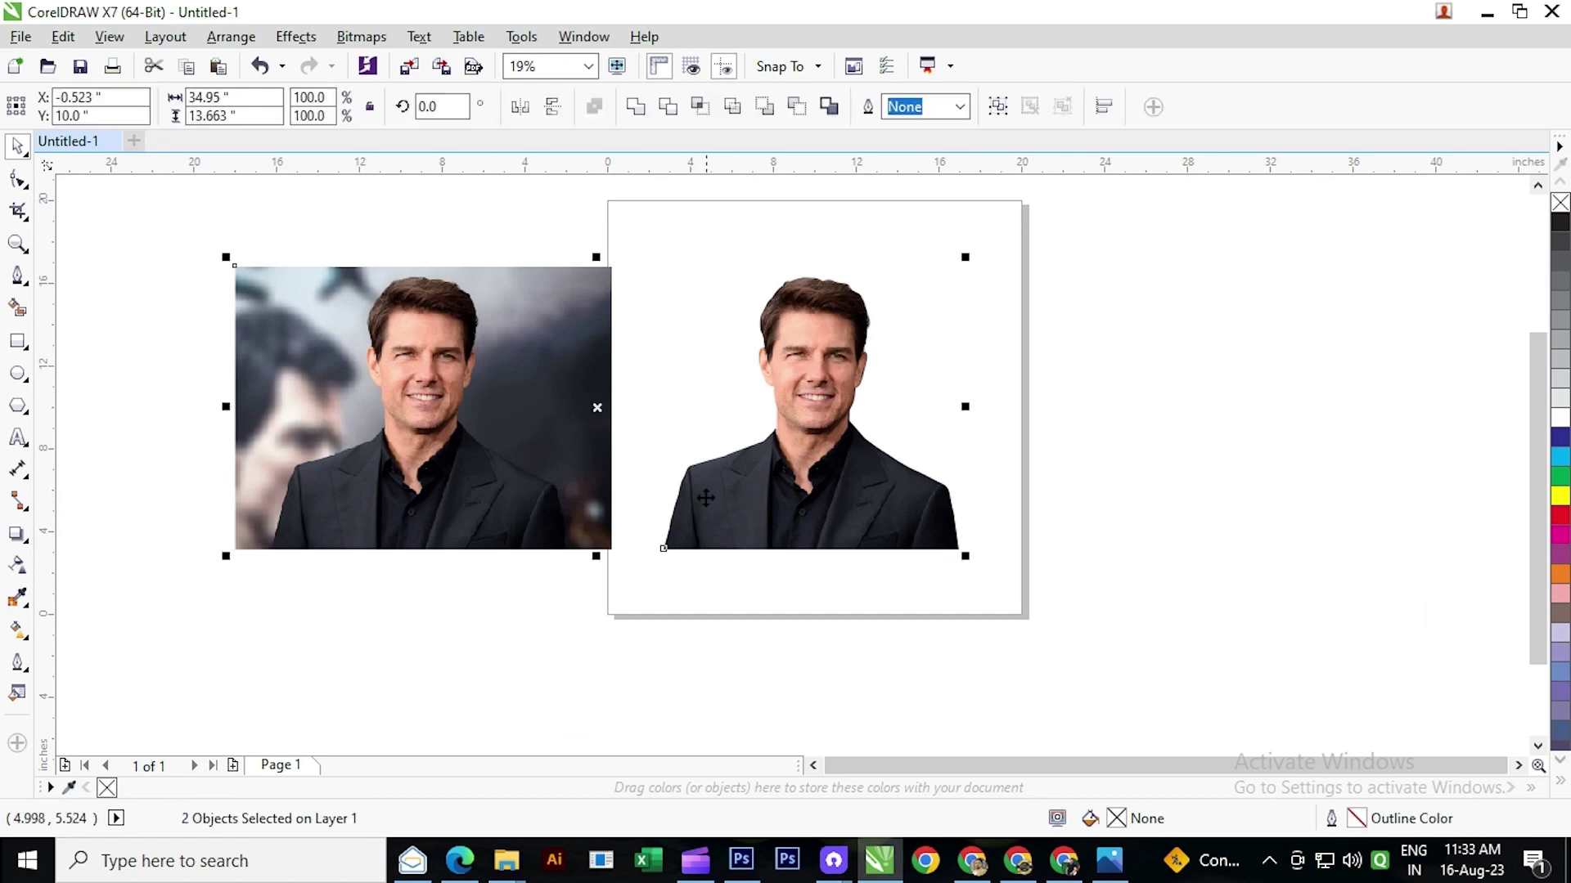
drag(727, 504, 919, 440)
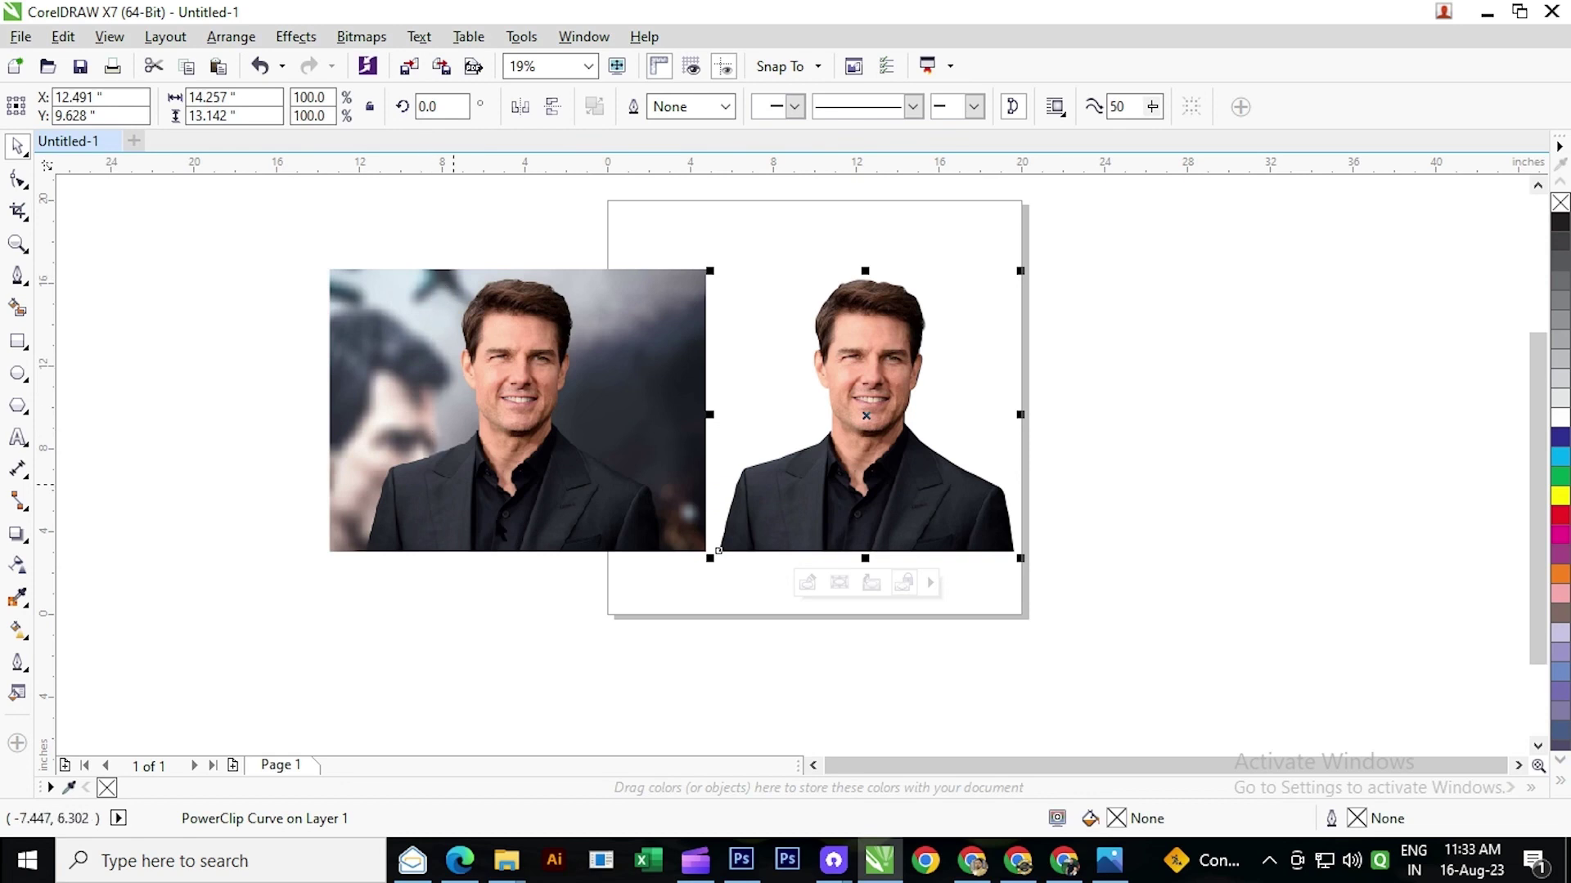
key(Escape)
- Draw a rectangle about 14.3 by 14.4 inches over the cutout and fill it with blue (C:100 M:100 Y:0 K:0)
click(17, 341)
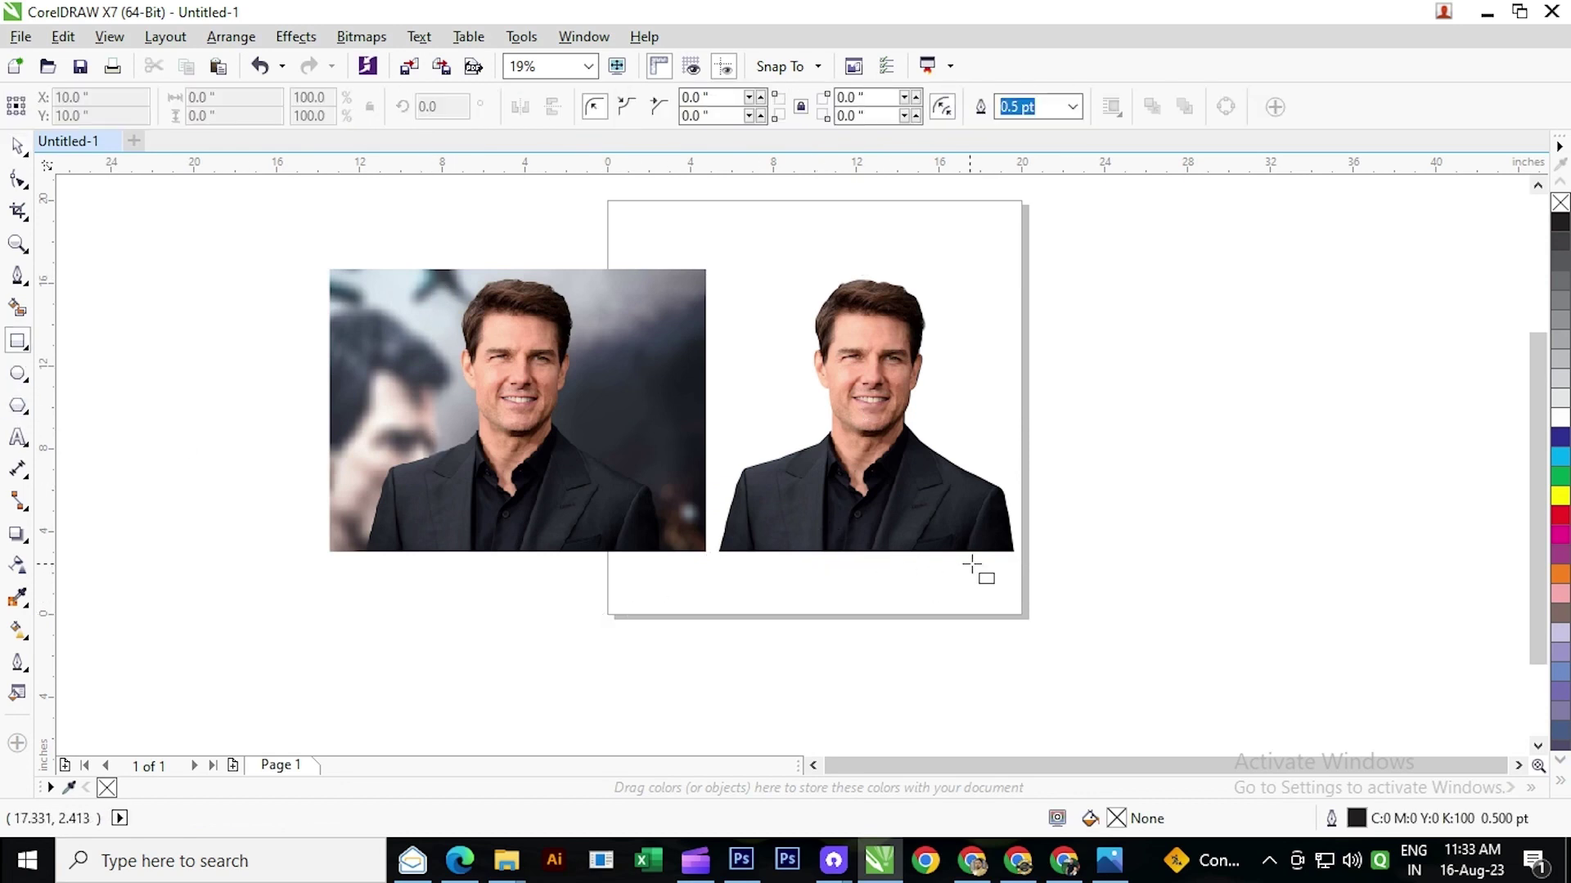
mouse_move(1013, 552)
mouse_down()
mouse_move(798, 353)
mouse_move(716, 253)
mouse_up()
click(1560, 438)
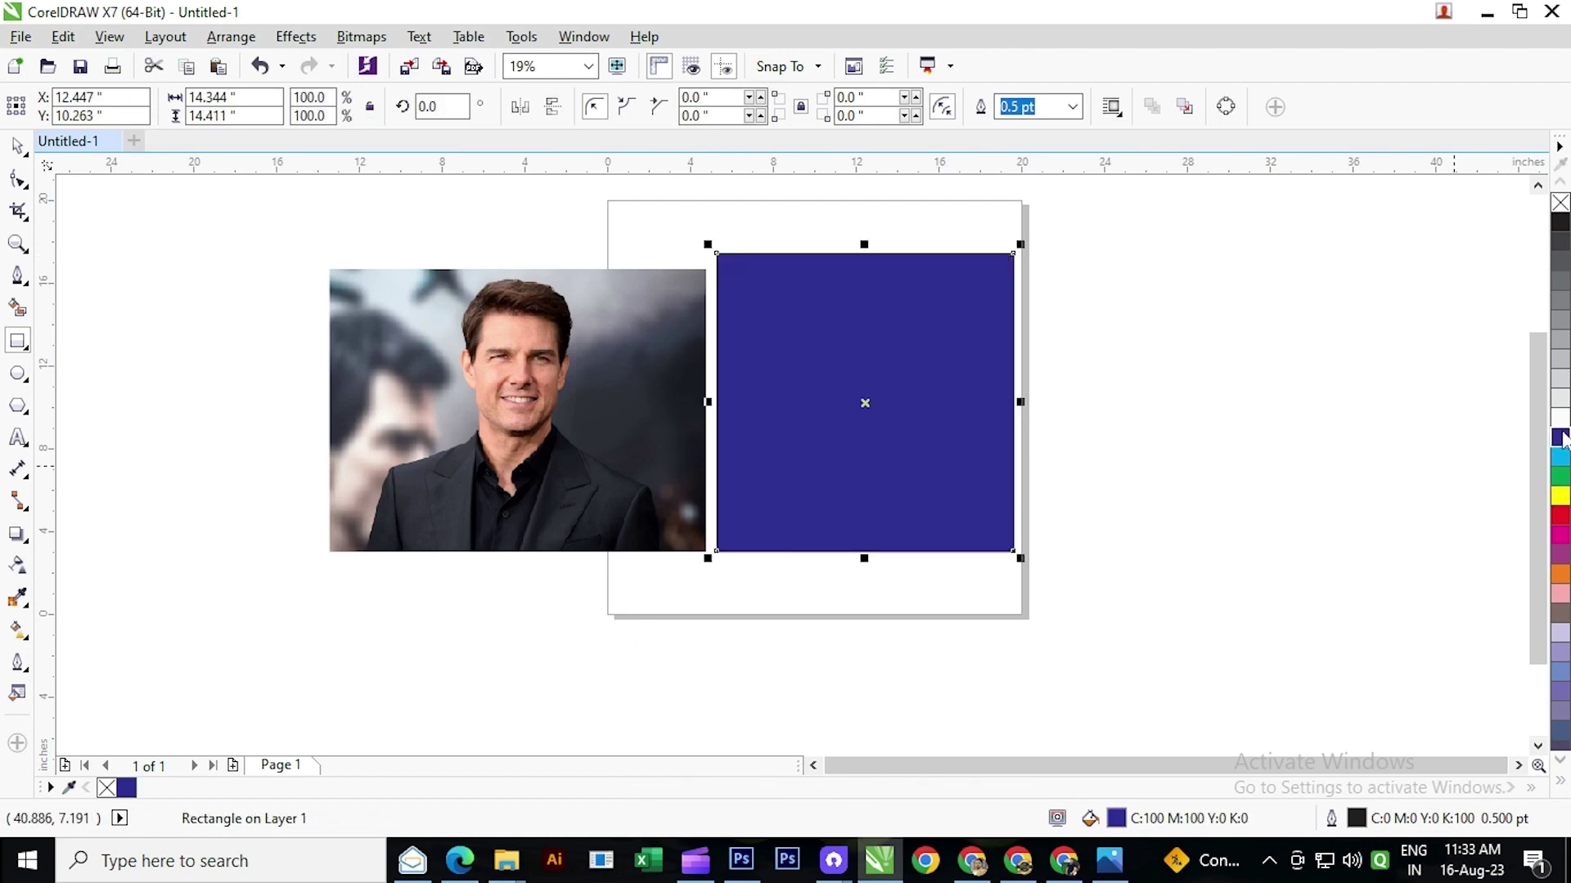
- Send the blue rectangle to the back of the layer so it sits behind the cutout
click(17, 146)
right_click(877, 334)
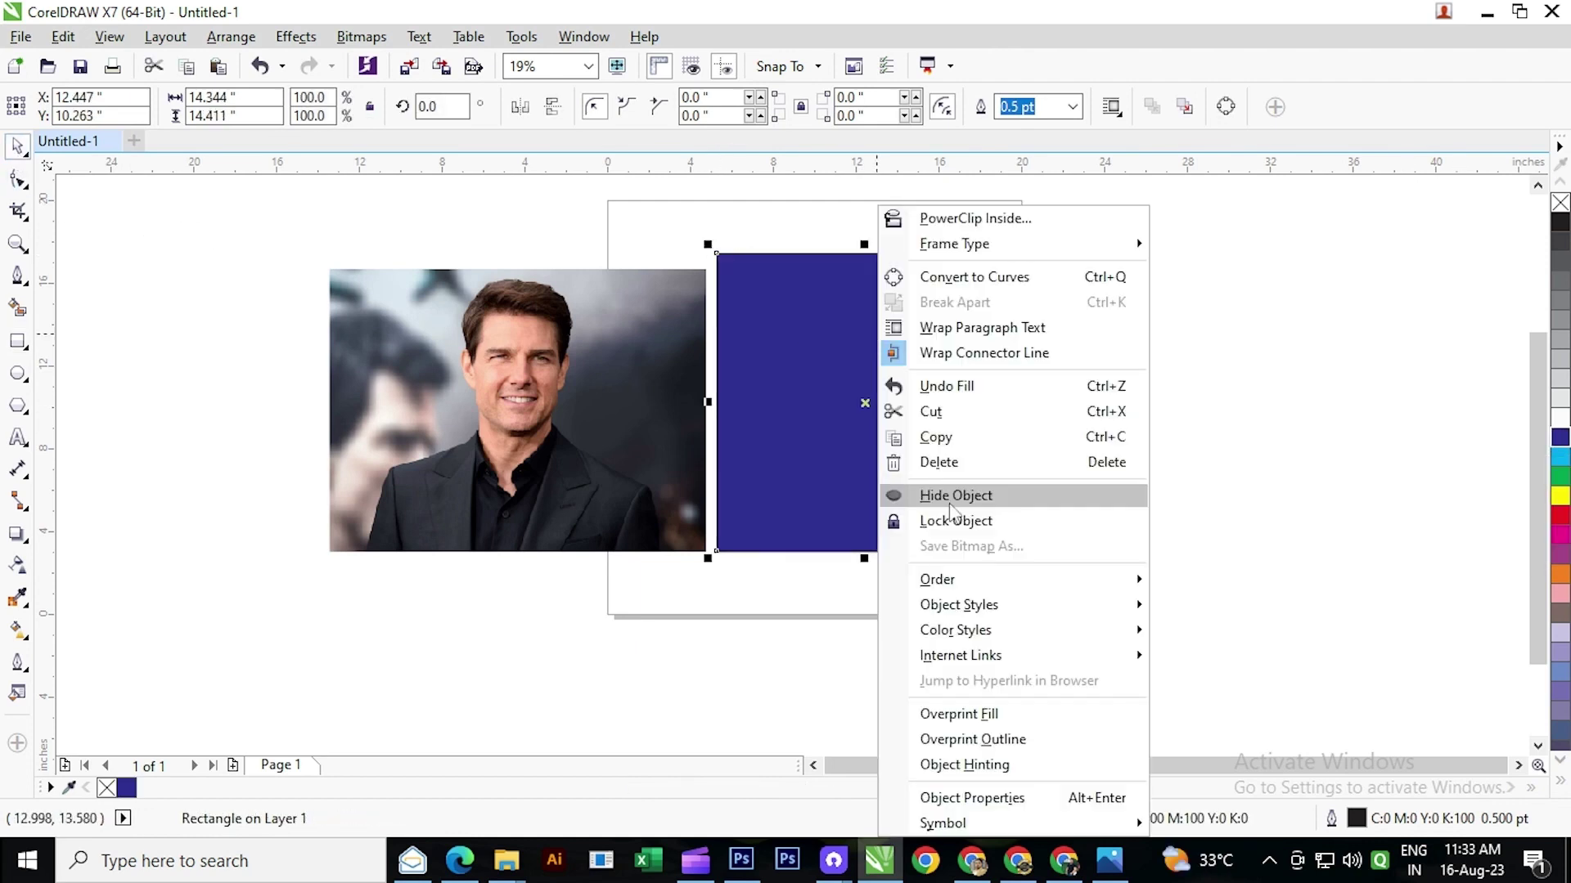
mouse_move(961, 582)
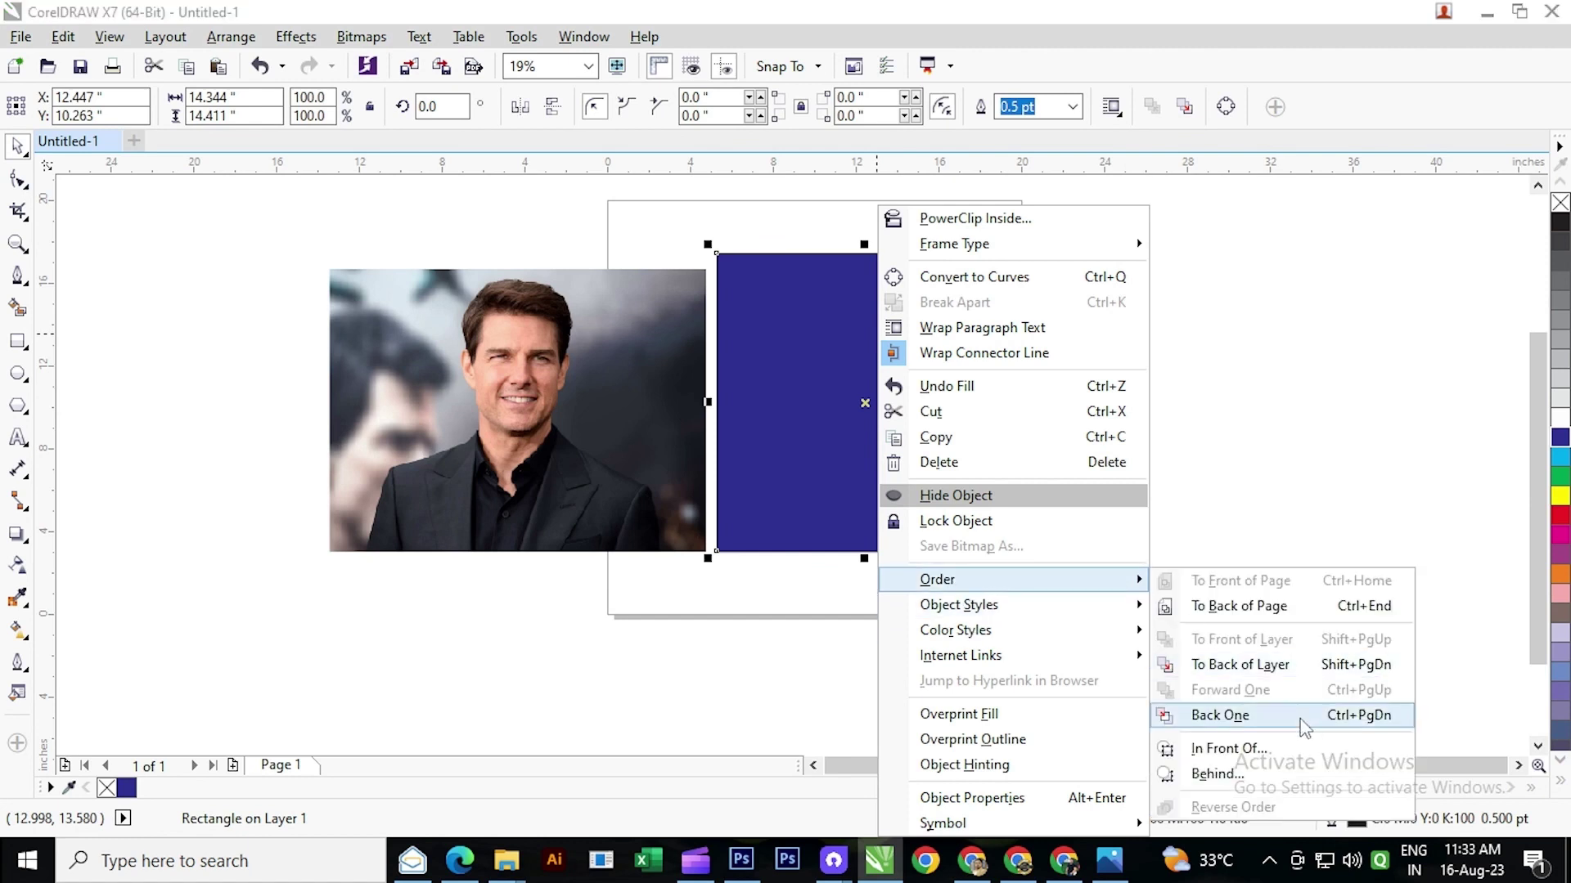
click(1210, 665)
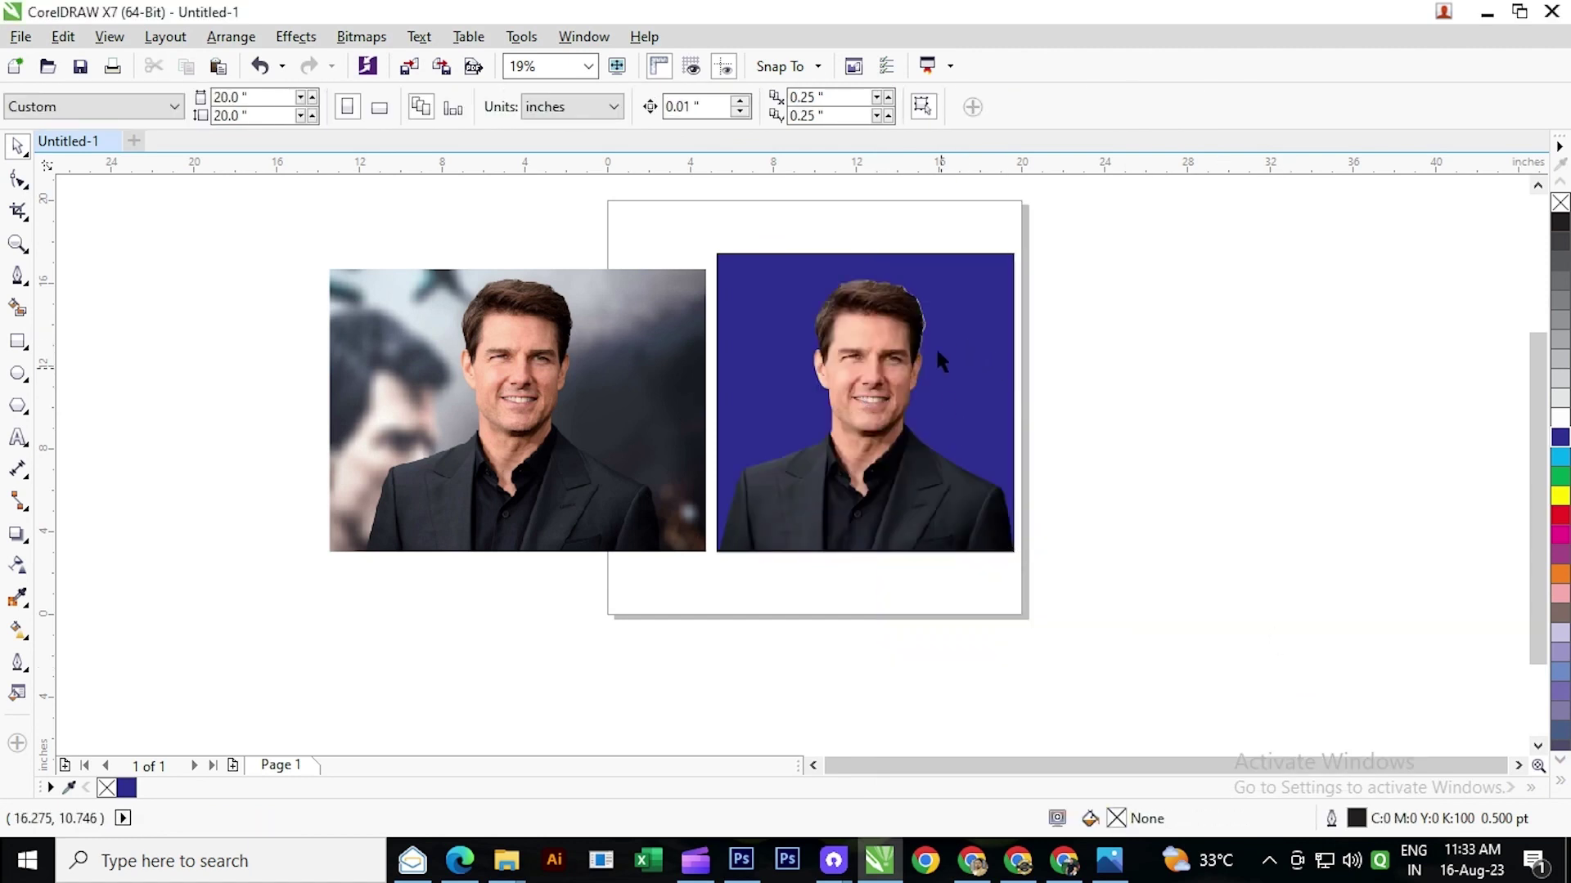
- Try grey, black and red fills on the rectangle behind the cutout, and delete the rectangle
click(984, 361)
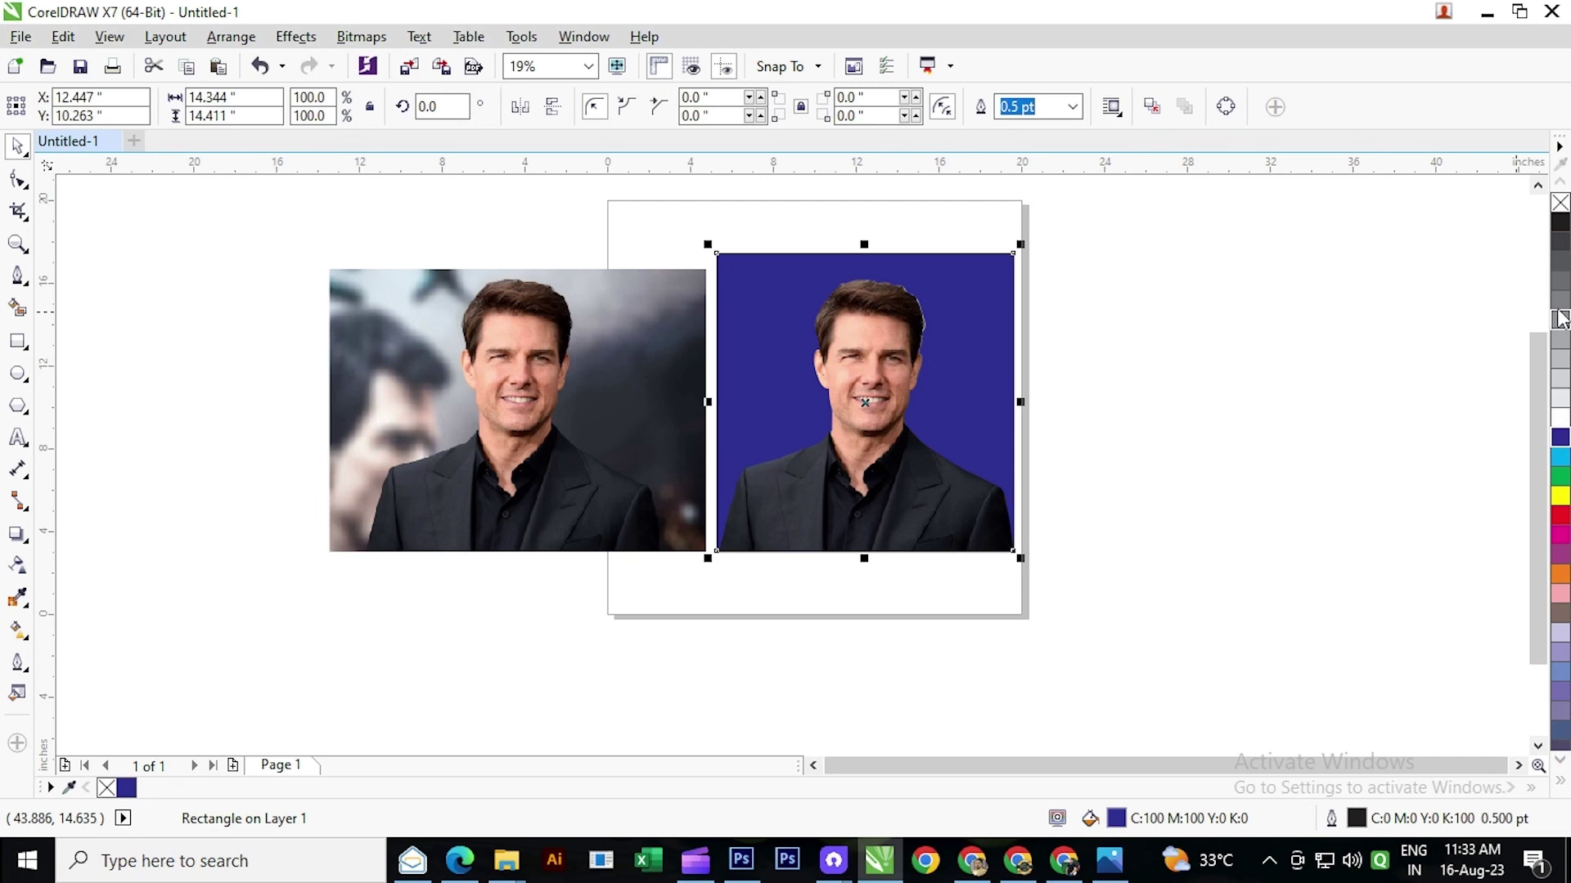
click(1560, 280)
click(1560, 221)
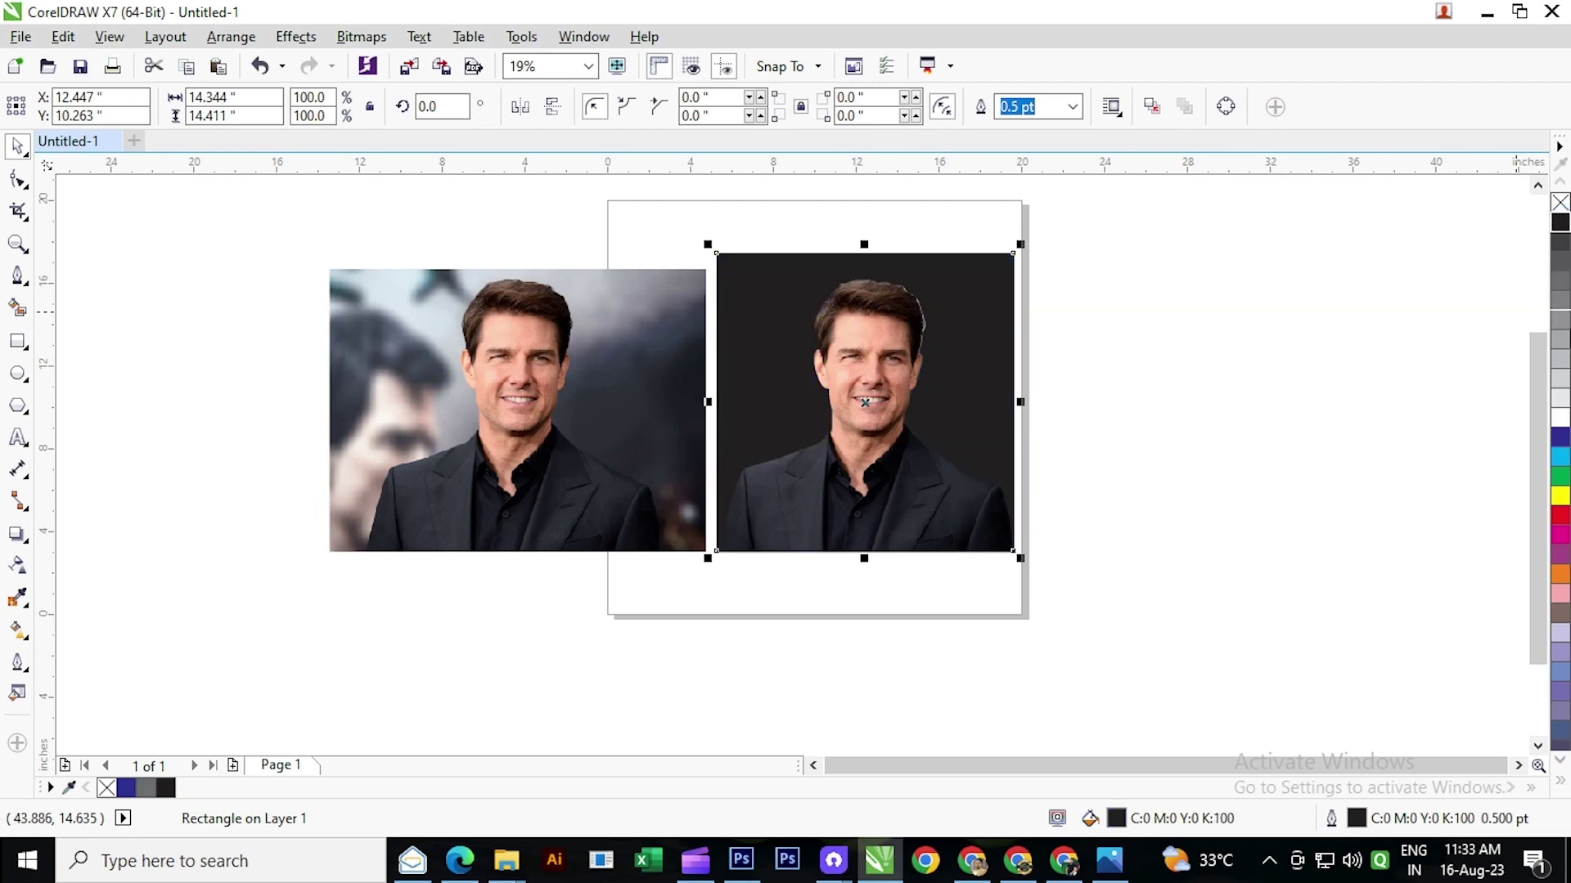
click(1561, 517)
click(1382, 488)
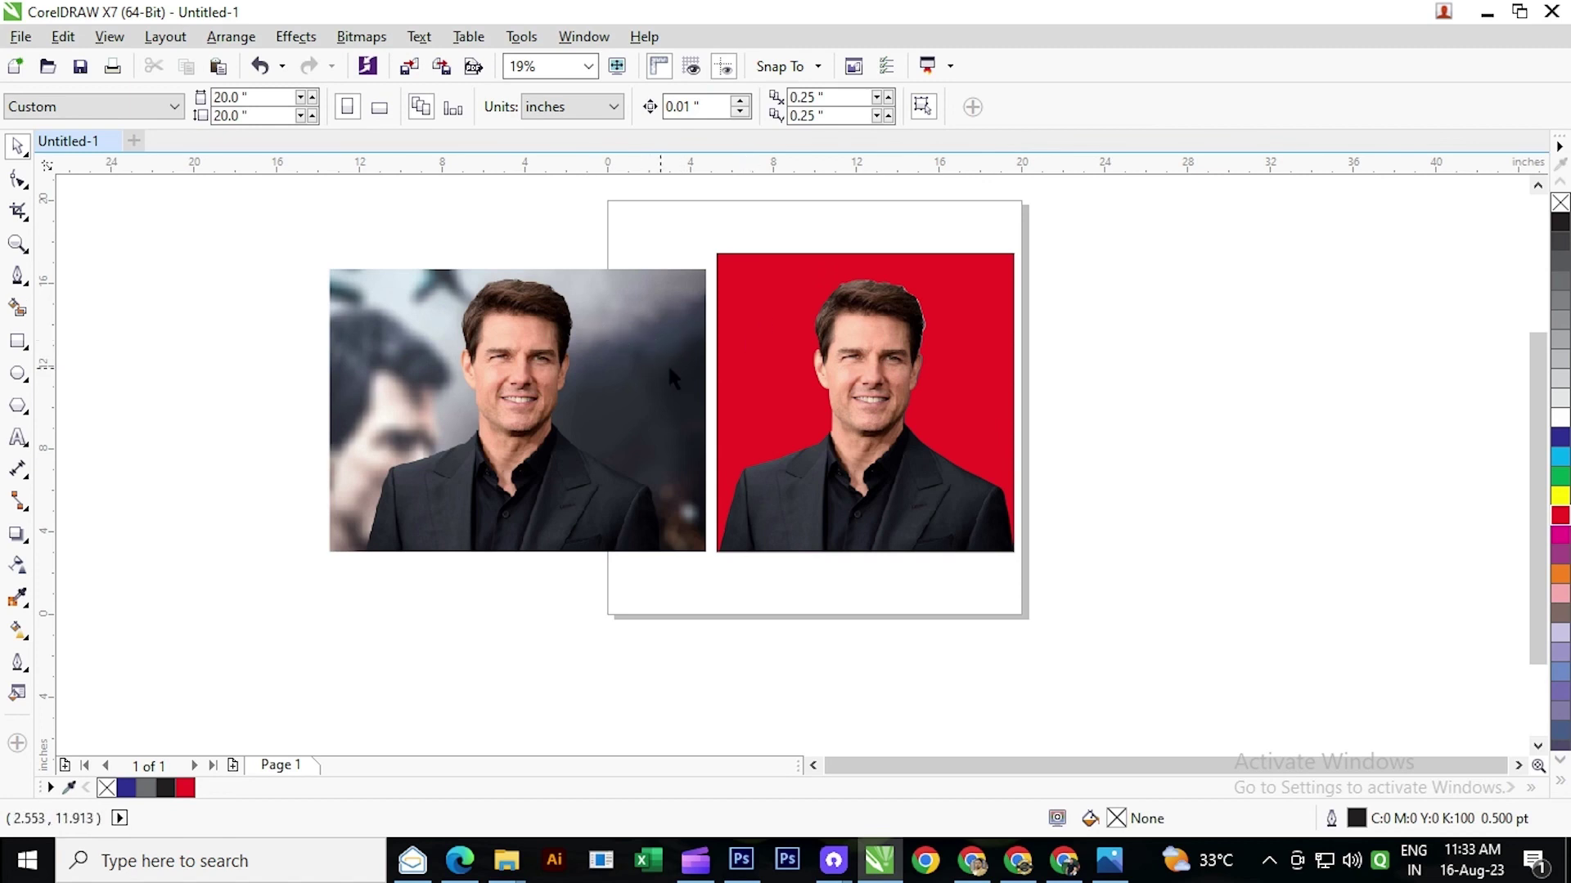
click(757, 285)
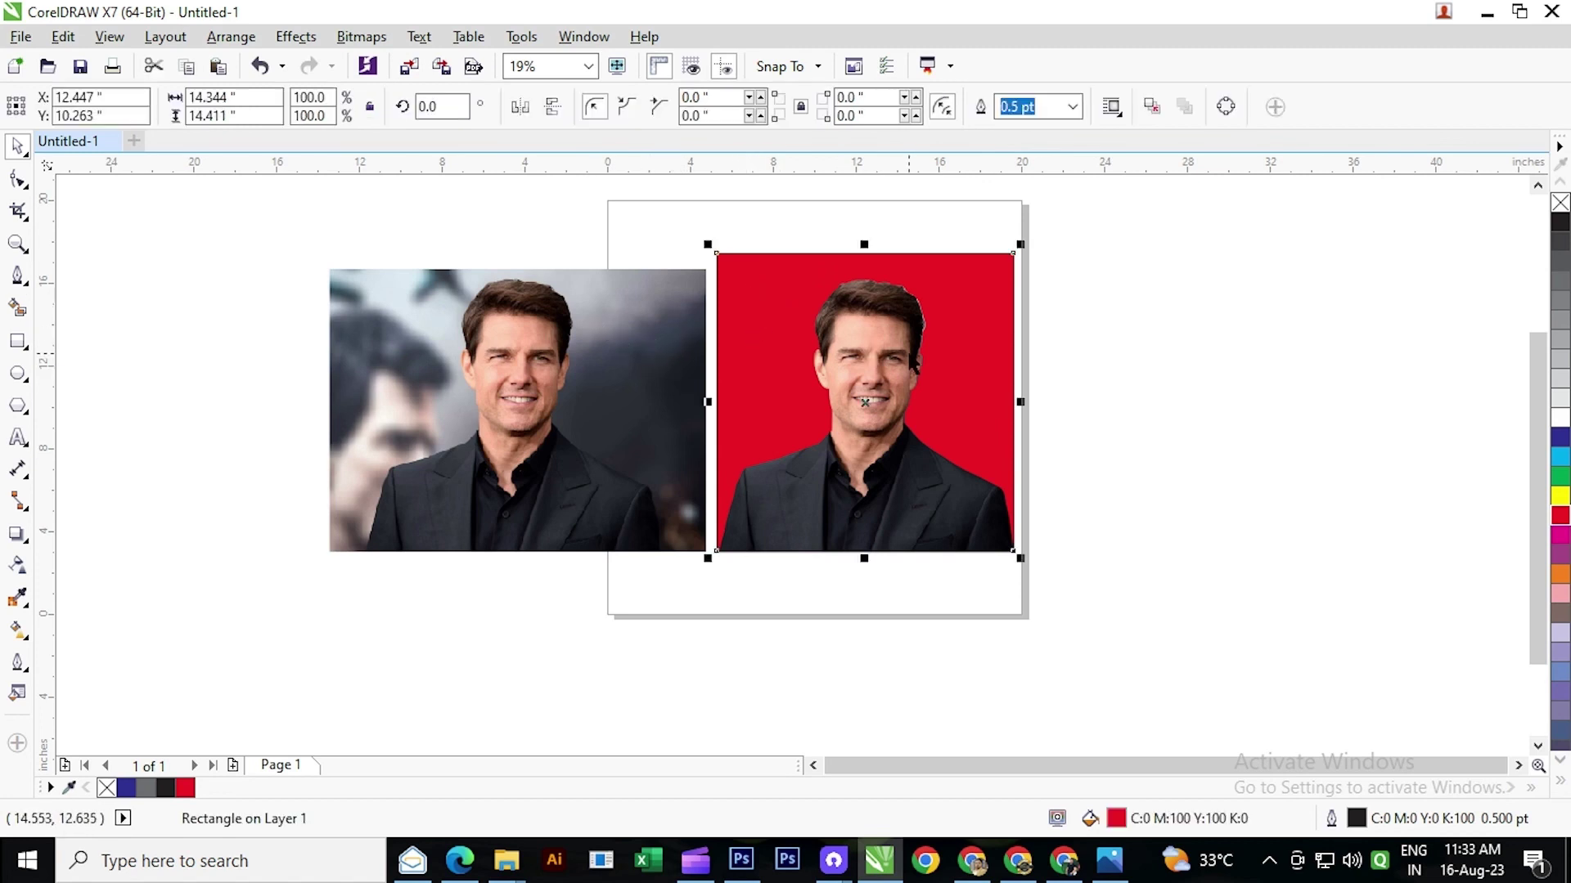
key(Delete)
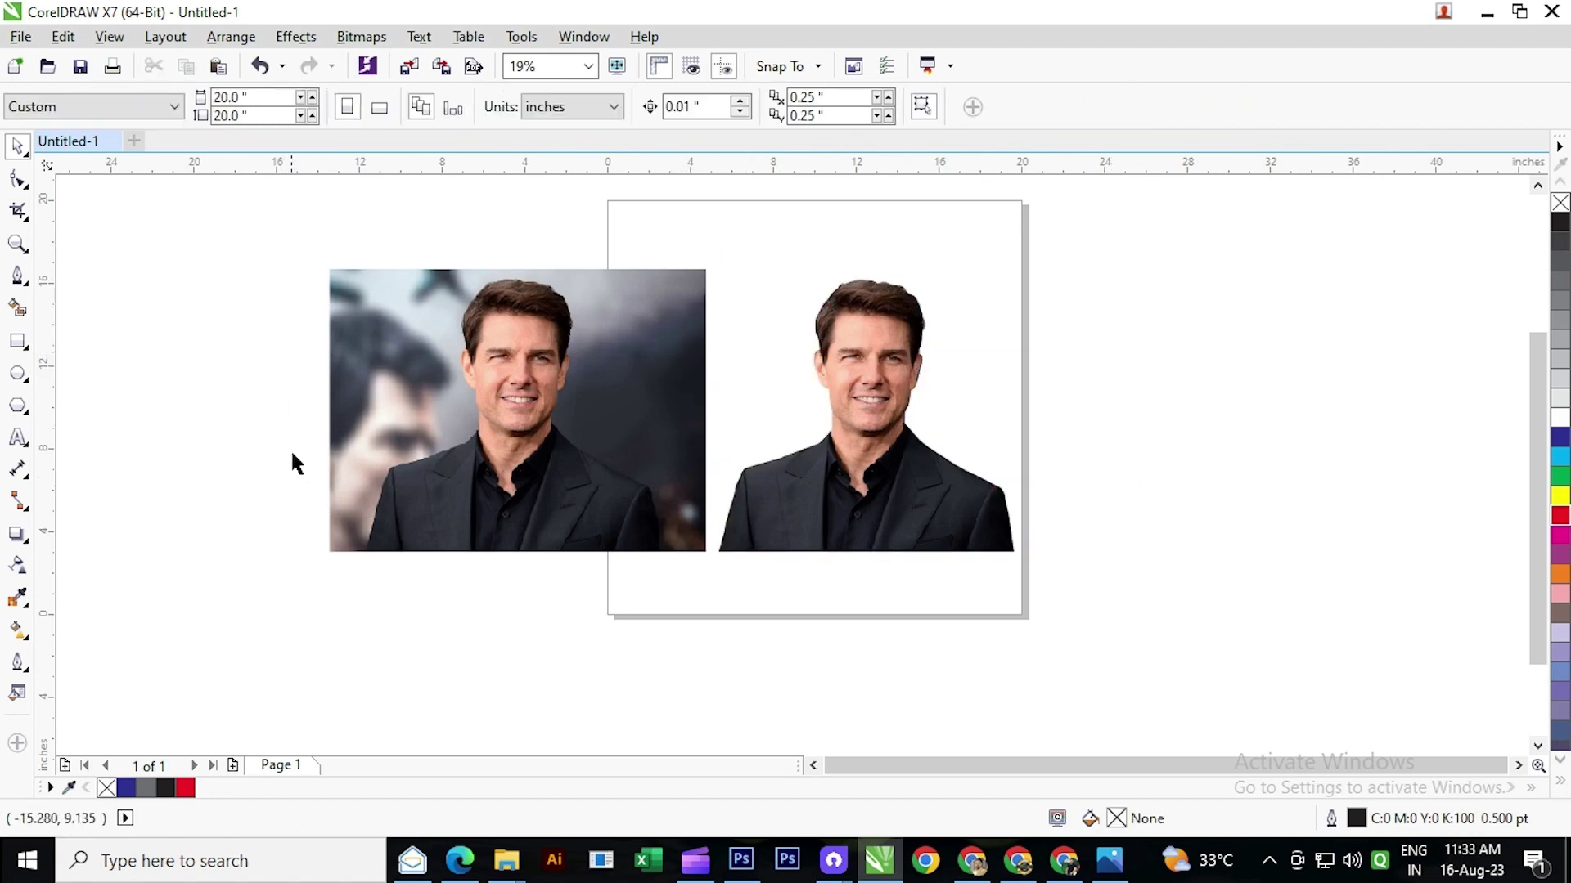